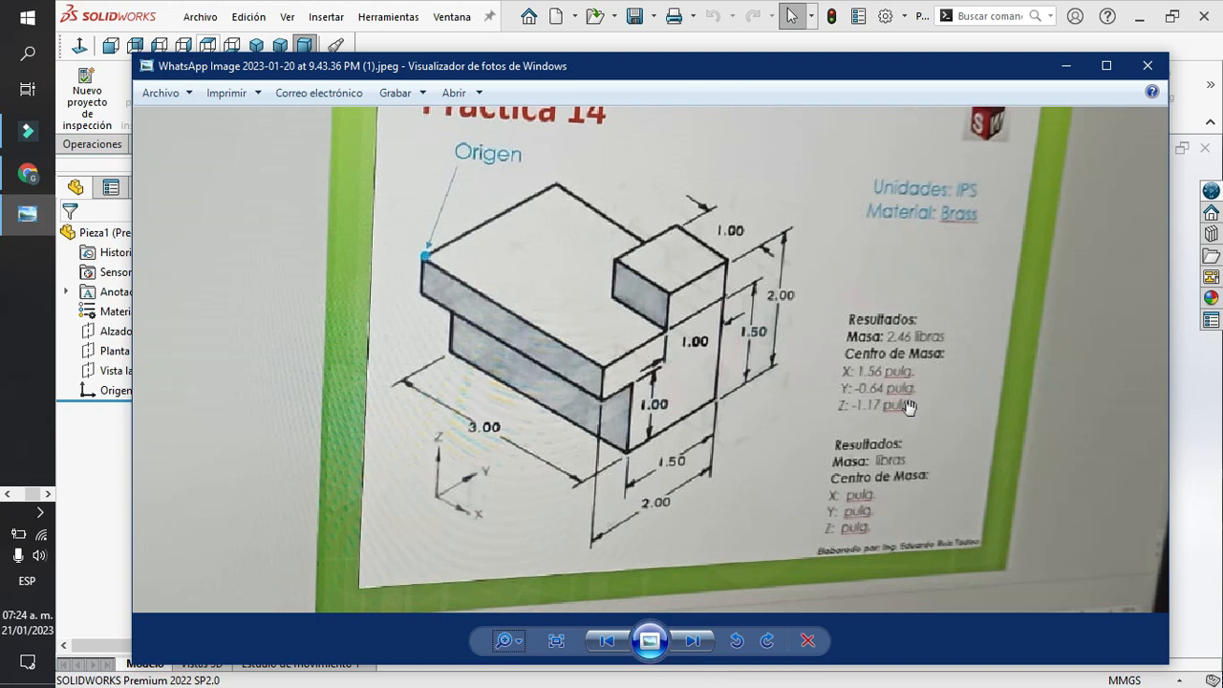
Switch from the drawing image to the SOLIDWORKS part and look over its available view orientations.
click(1066, 67)
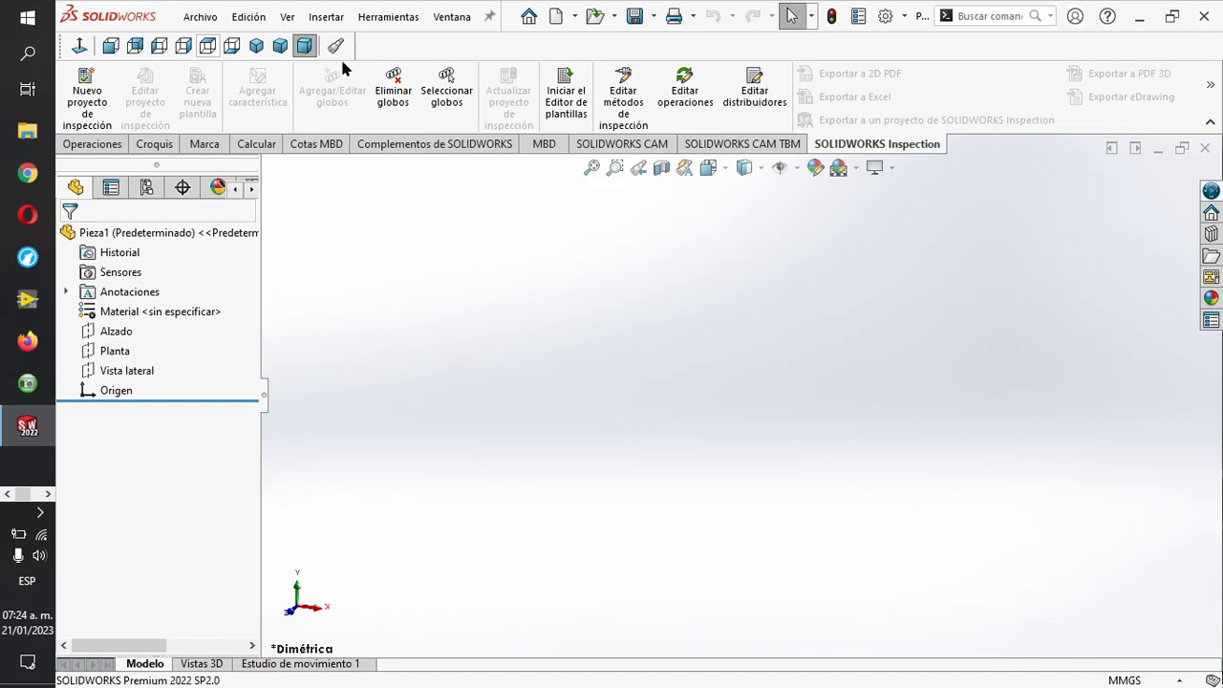
click(93, 144)
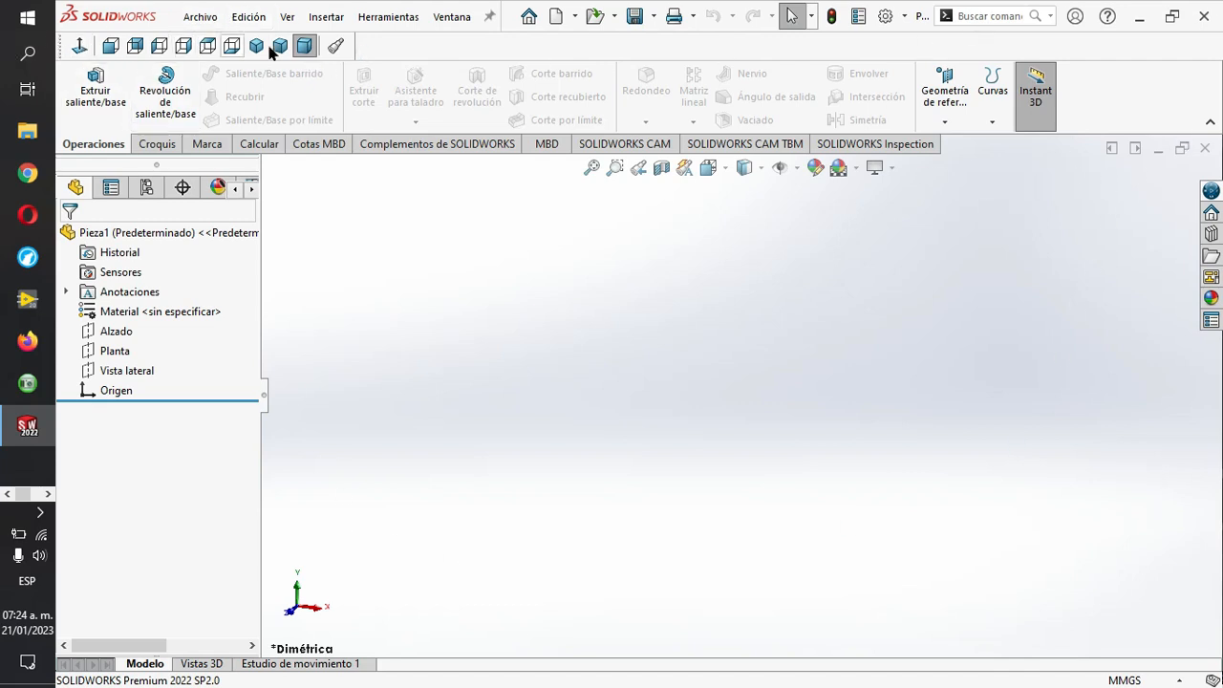
click(745, 168)
click(726, 167)
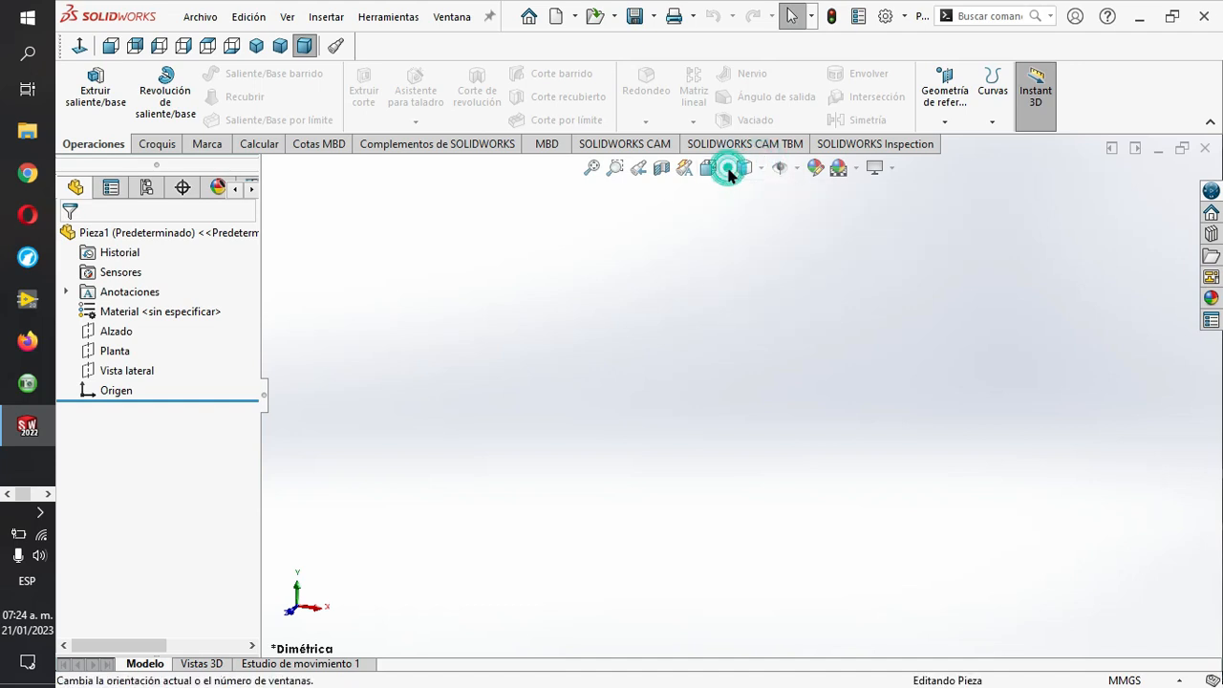
click(724, 167)
click(725, 168)
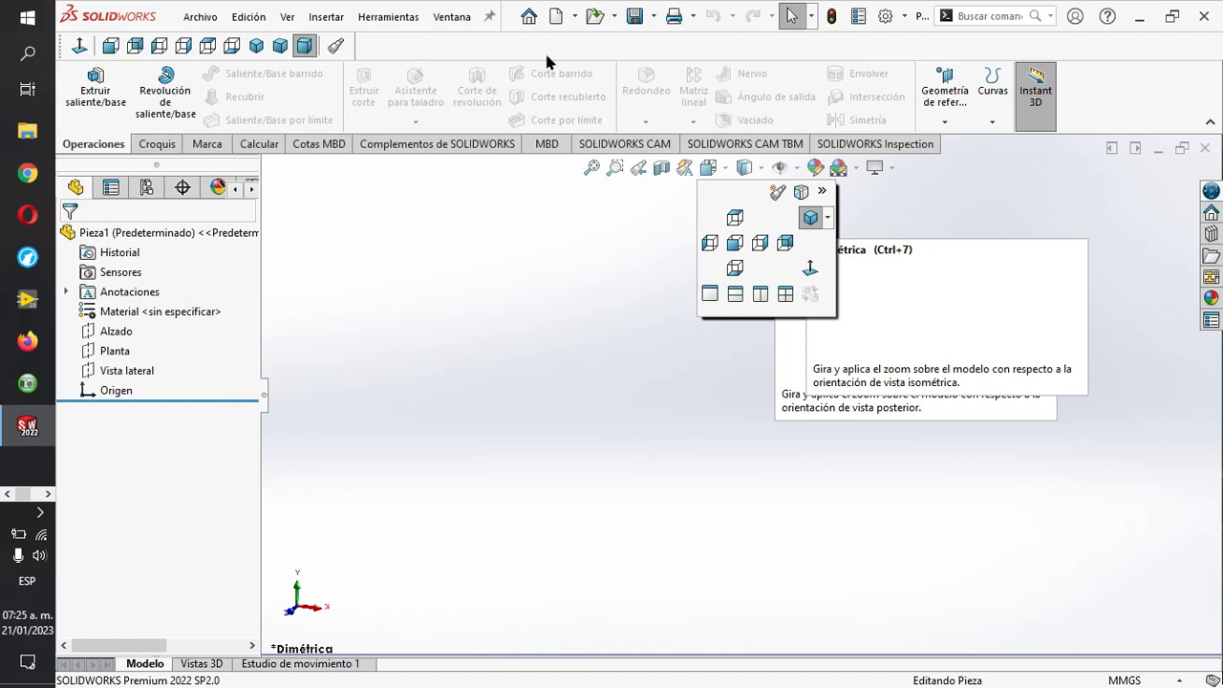
click(680, 241)
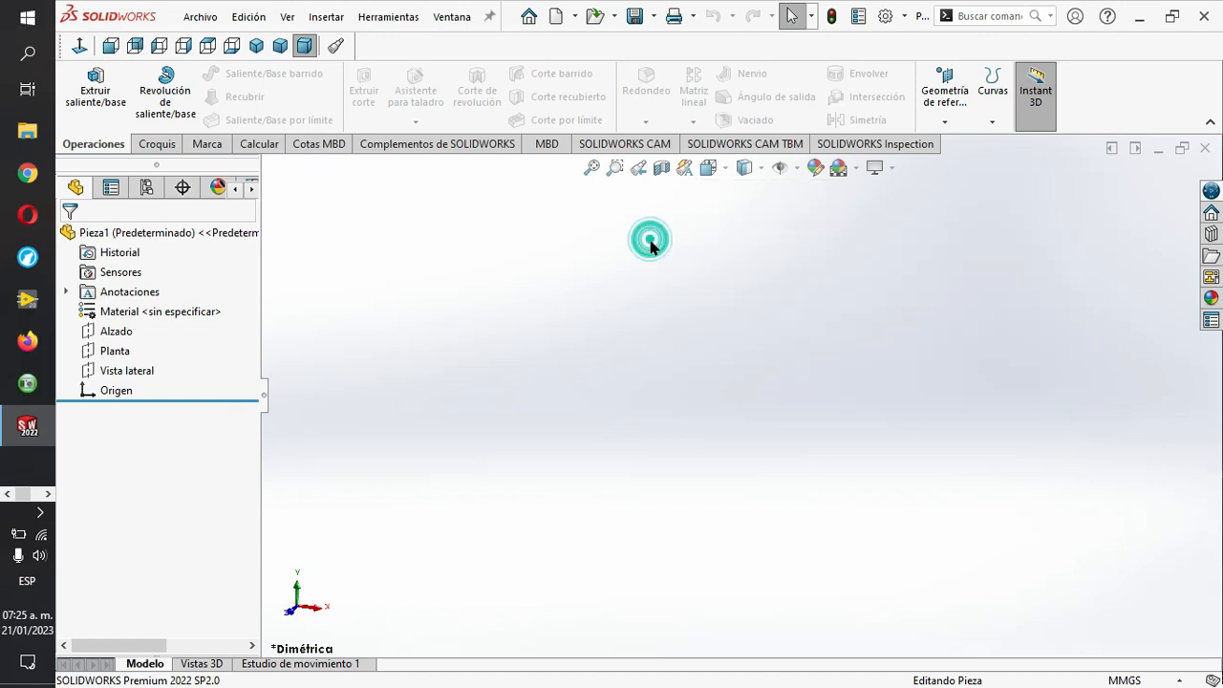
Hide the Vistas estándar toolbar and show it again.
right_click(1129, 98)
mouse_move(1096, 179)
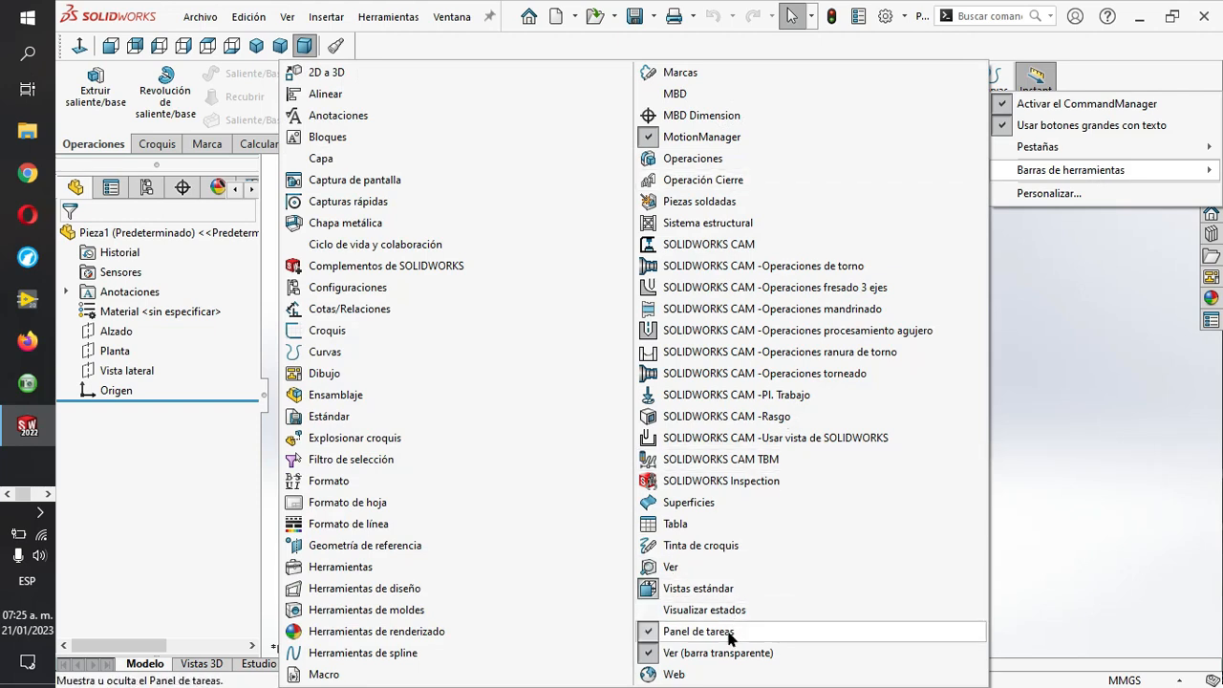
click(656, 590)
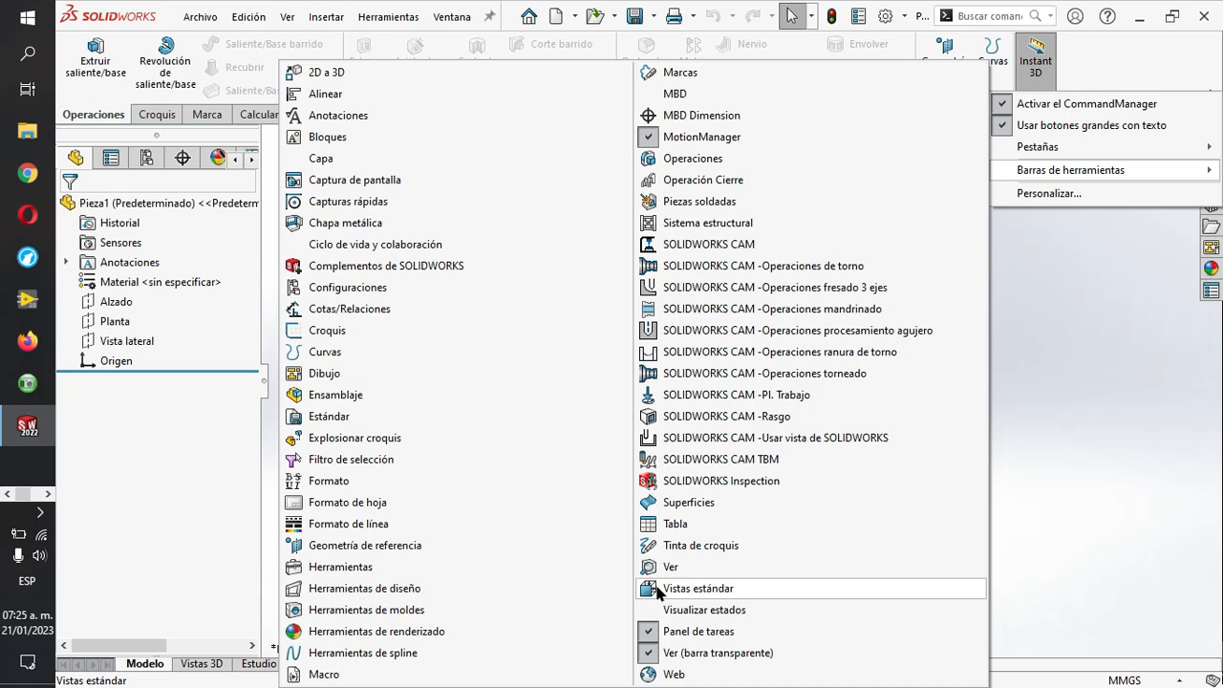
click(657, 591)
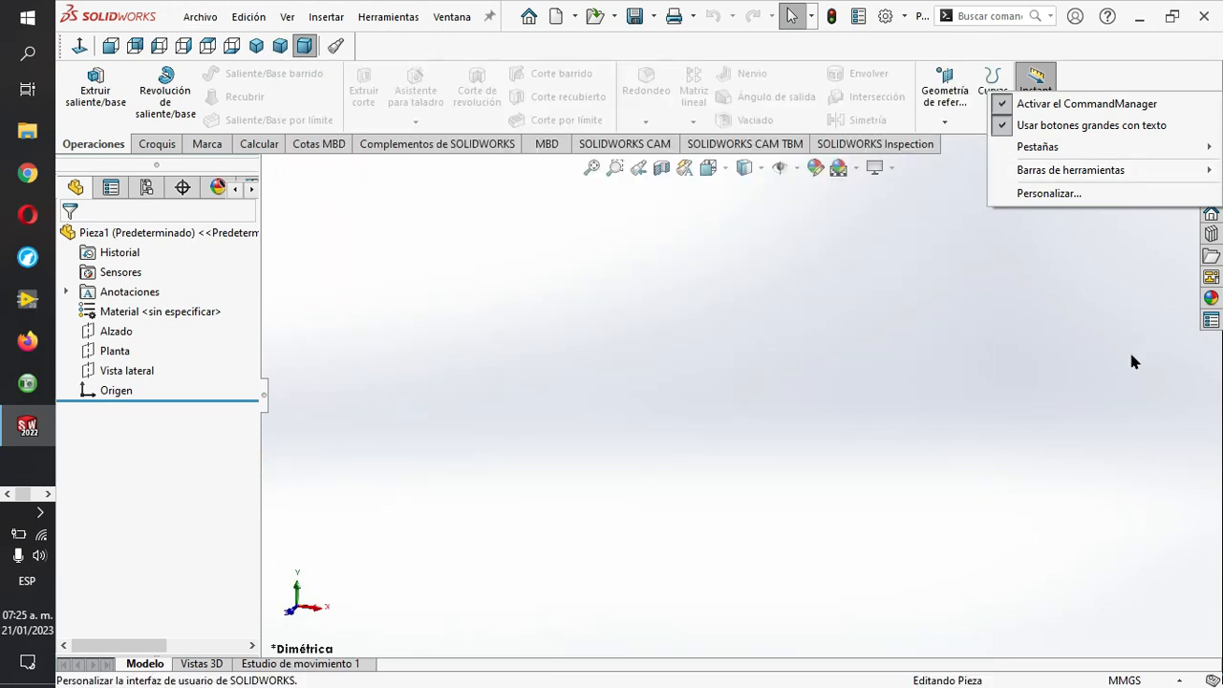
click(1073, 359)
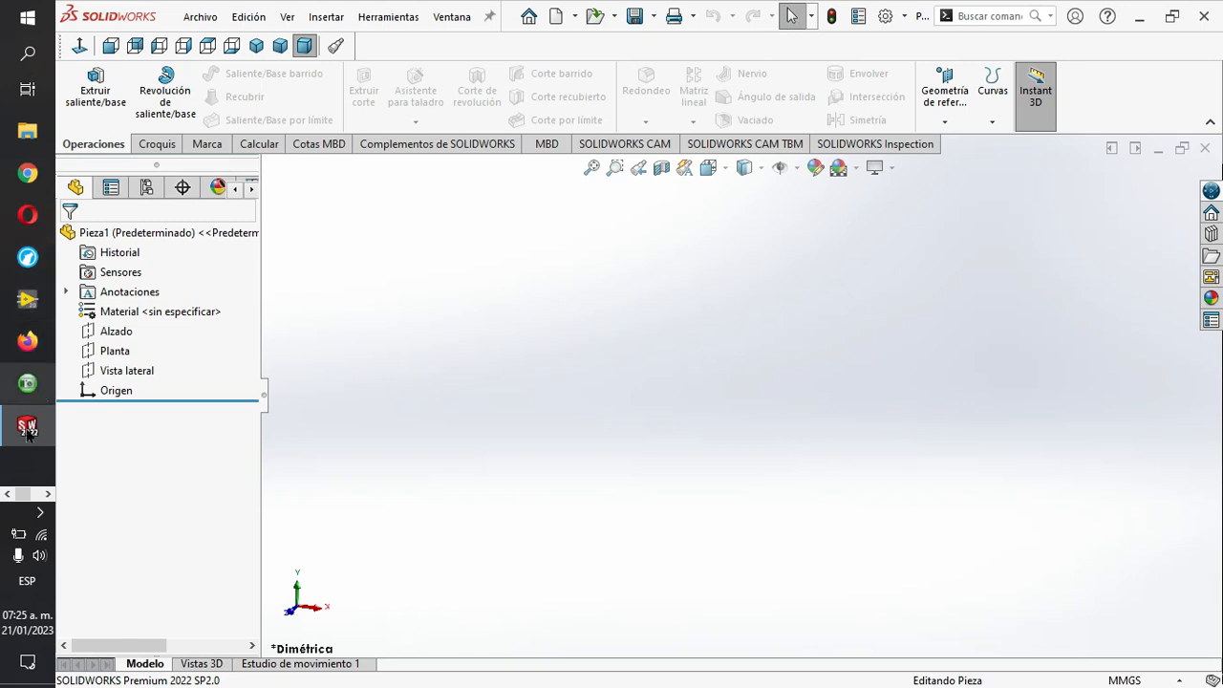
Consult the Práctica 14 drawing image, and show the Alzado, Planta and Vista lateral planes in the part.
click(44, 493)
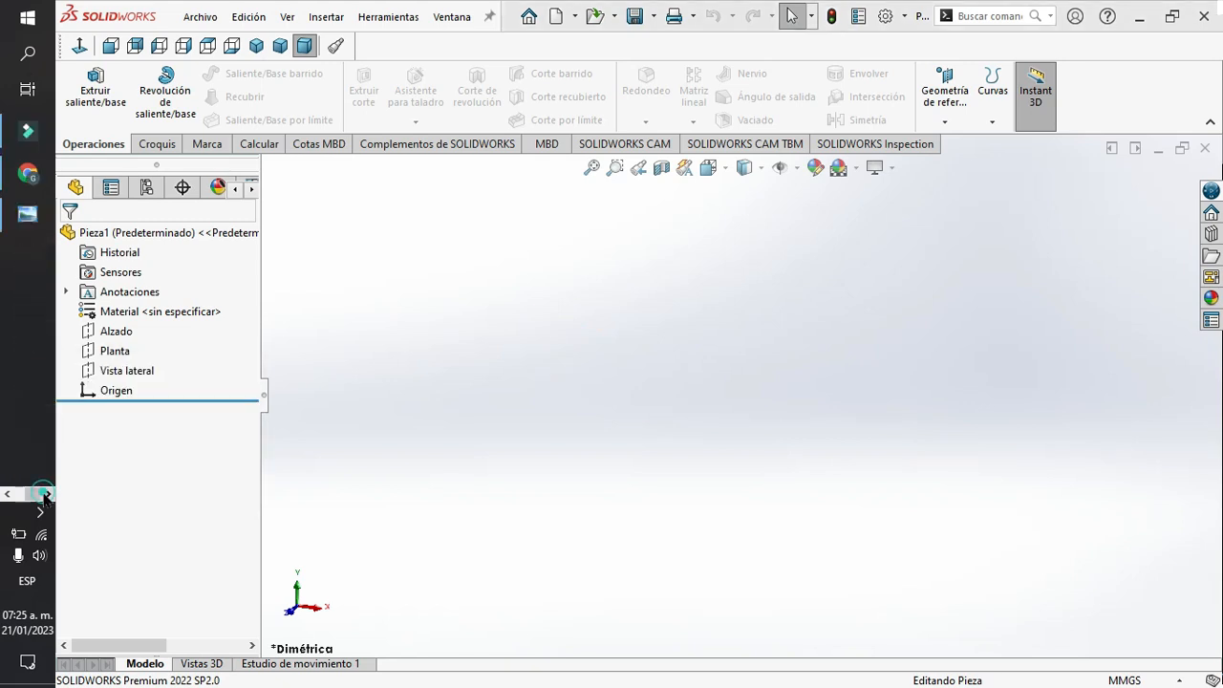
click(27, 214)
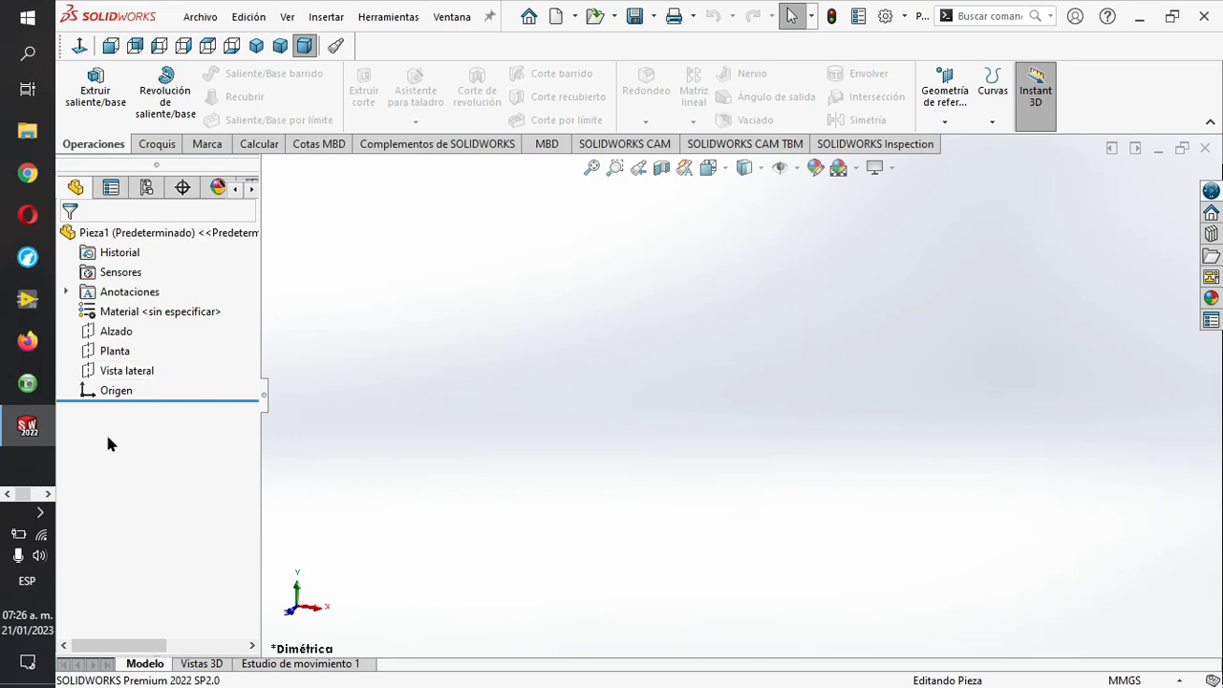
right_click(113, 331)
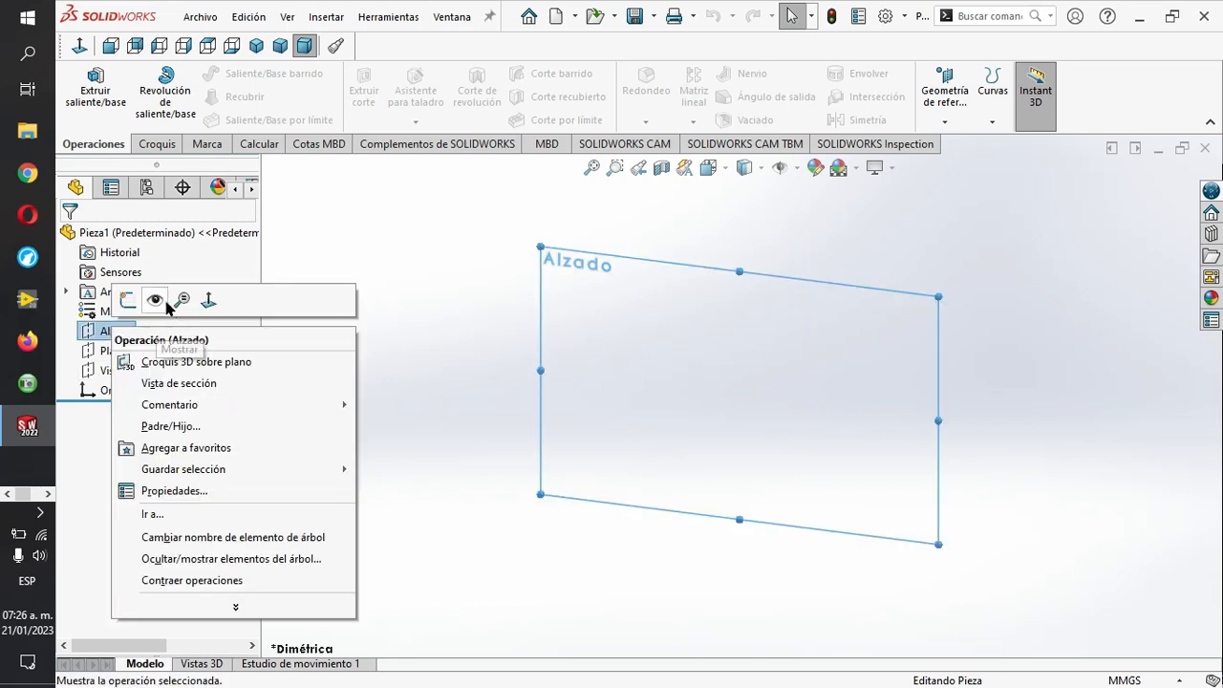
right_click(111, 351)
click(115, 351)
right_click(113, 374)
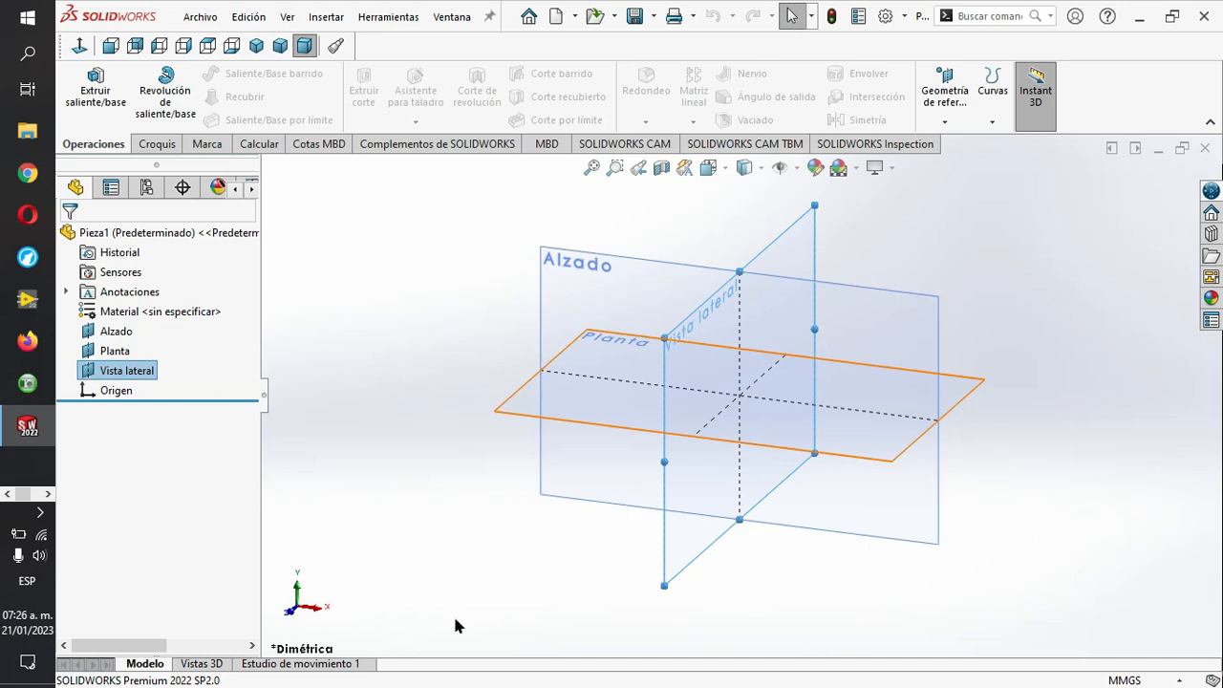
click(86, 393)
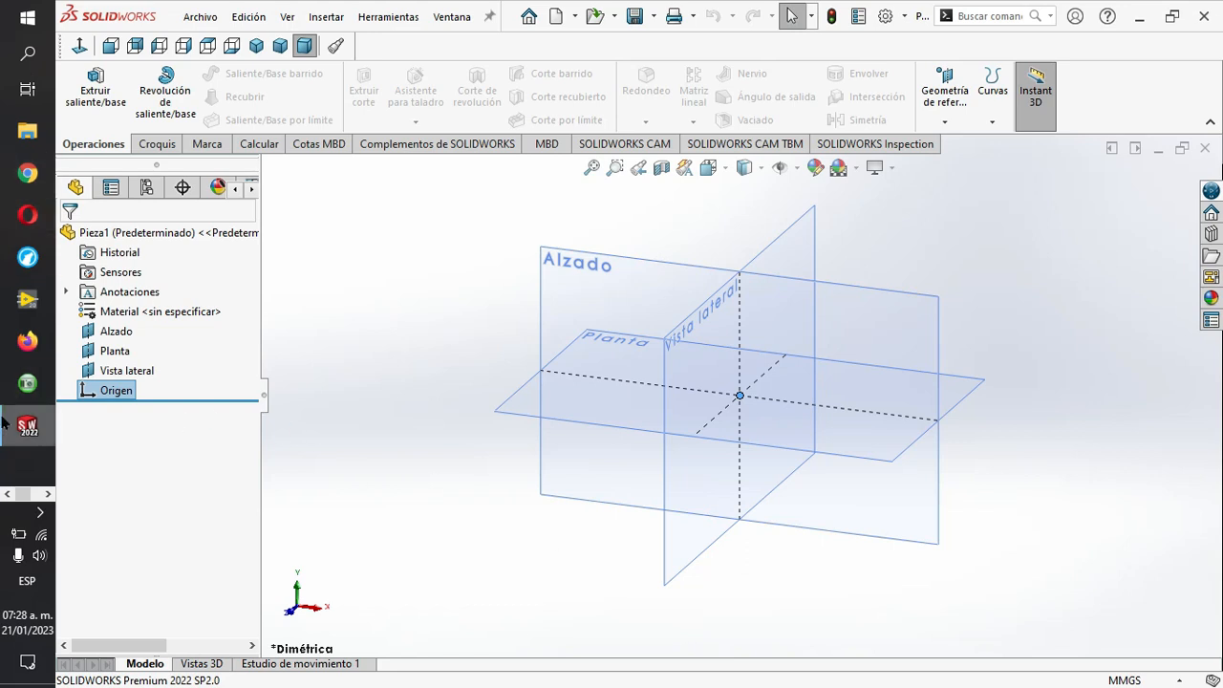
Check the Práctica 14 drawing image for the required units, and set the part's unit system to IPS (inch, pound, second).
click(49, 495)
click(28, 216)
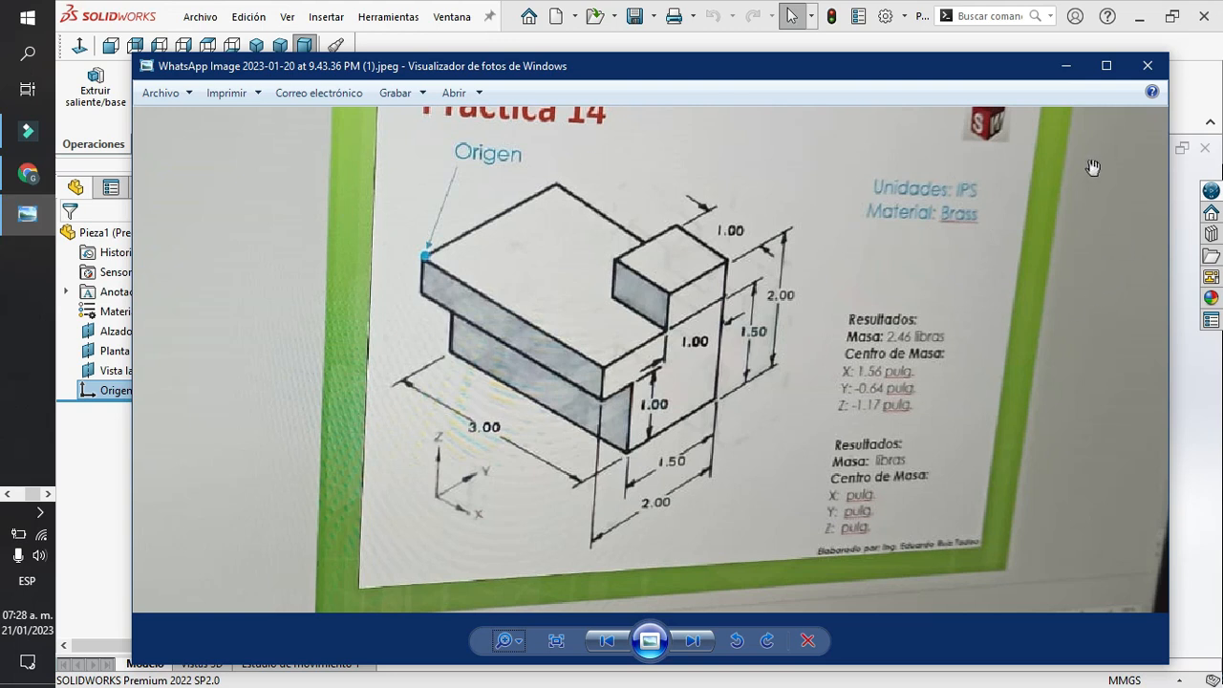
click(1068, 67)
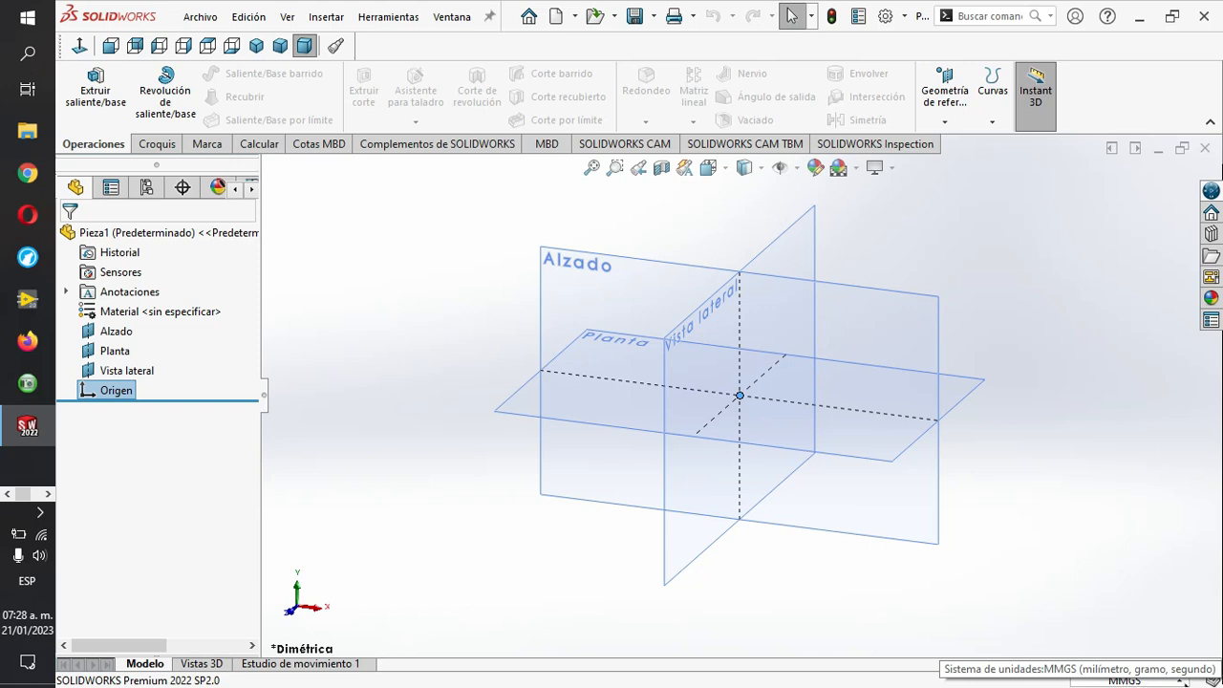
click(1147, 680)
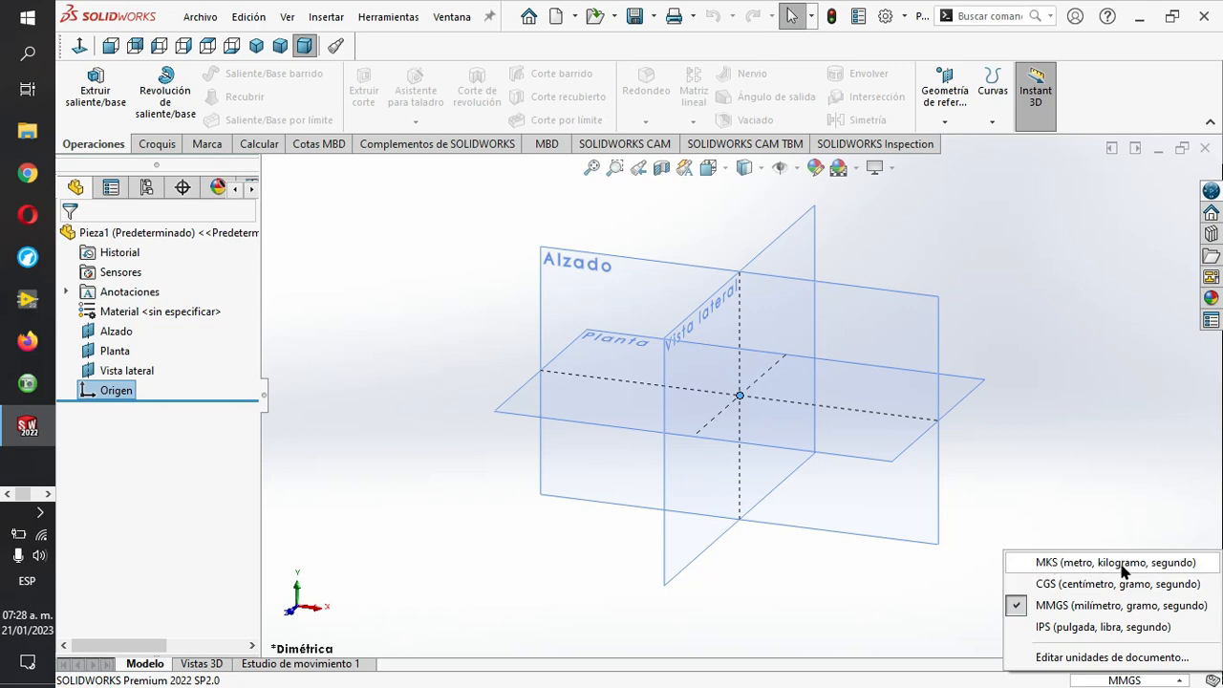
click(1050, 627)
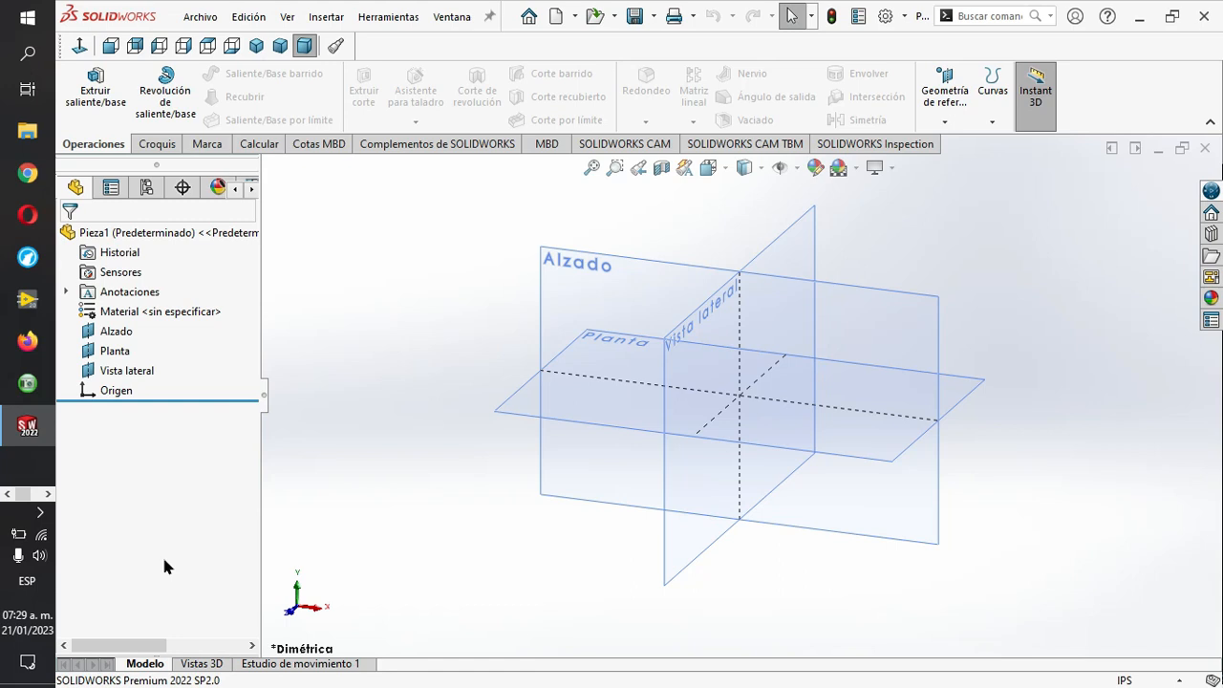
Review the Práctica 14 drawing once more and hide the Alzado plane in the part.
key(alt+Tab)
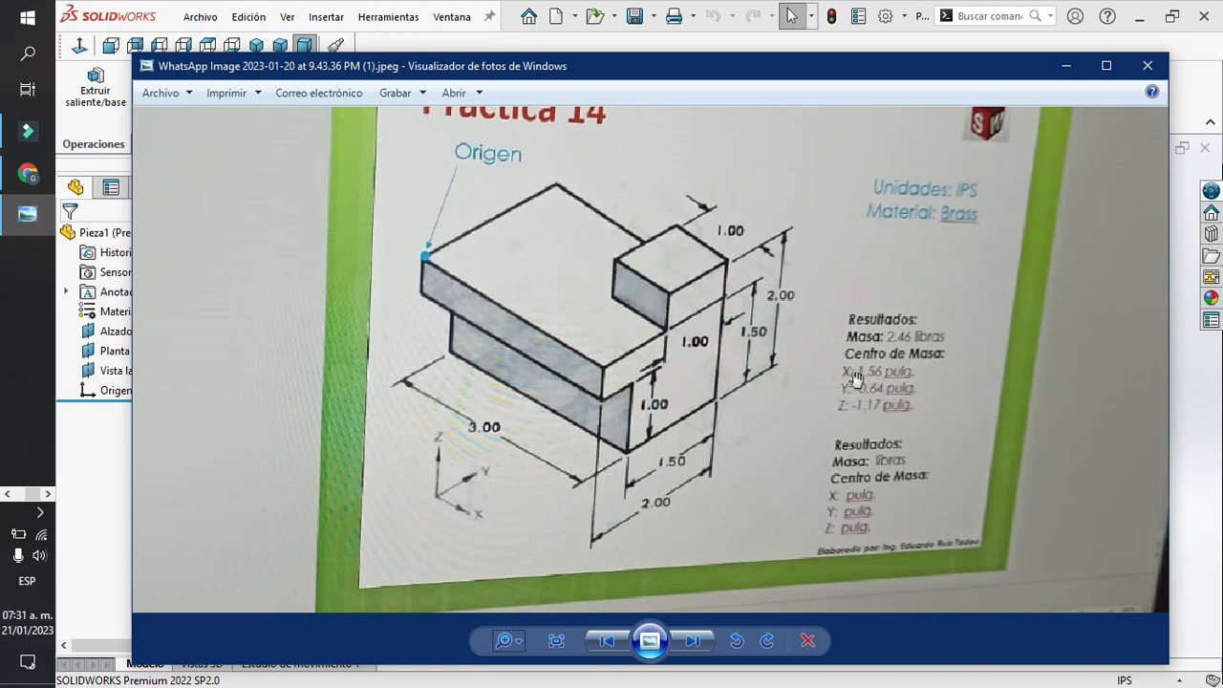
click(1066, 66)
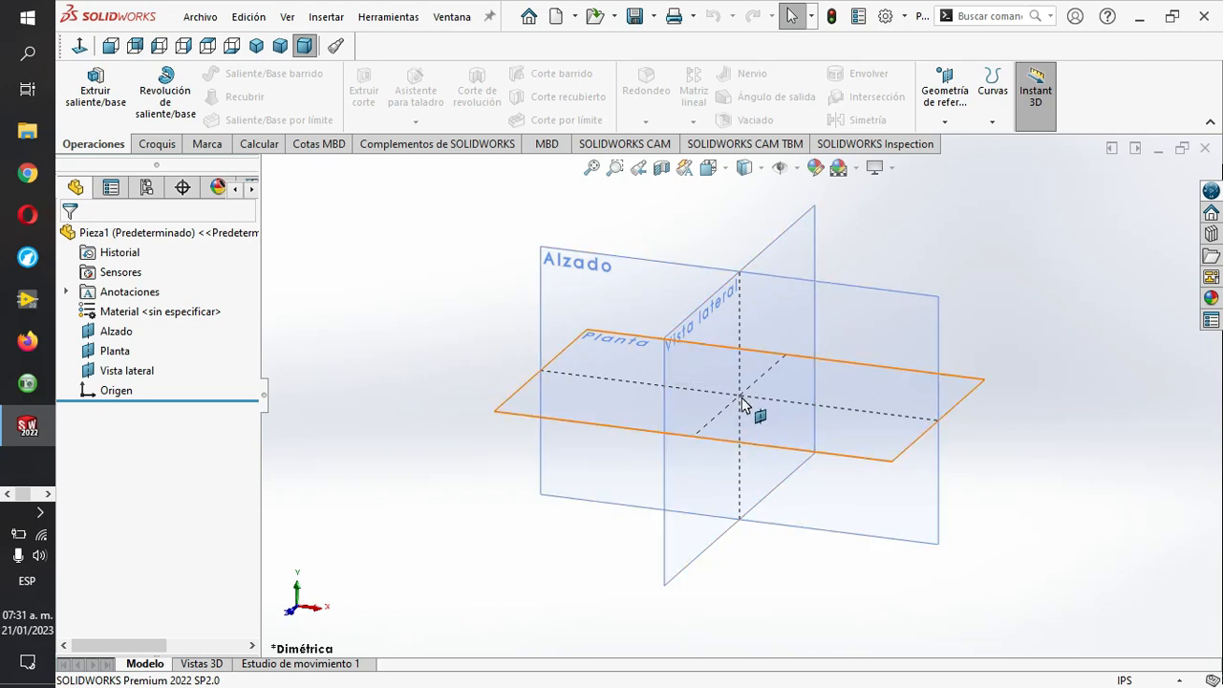
click(162, 392)
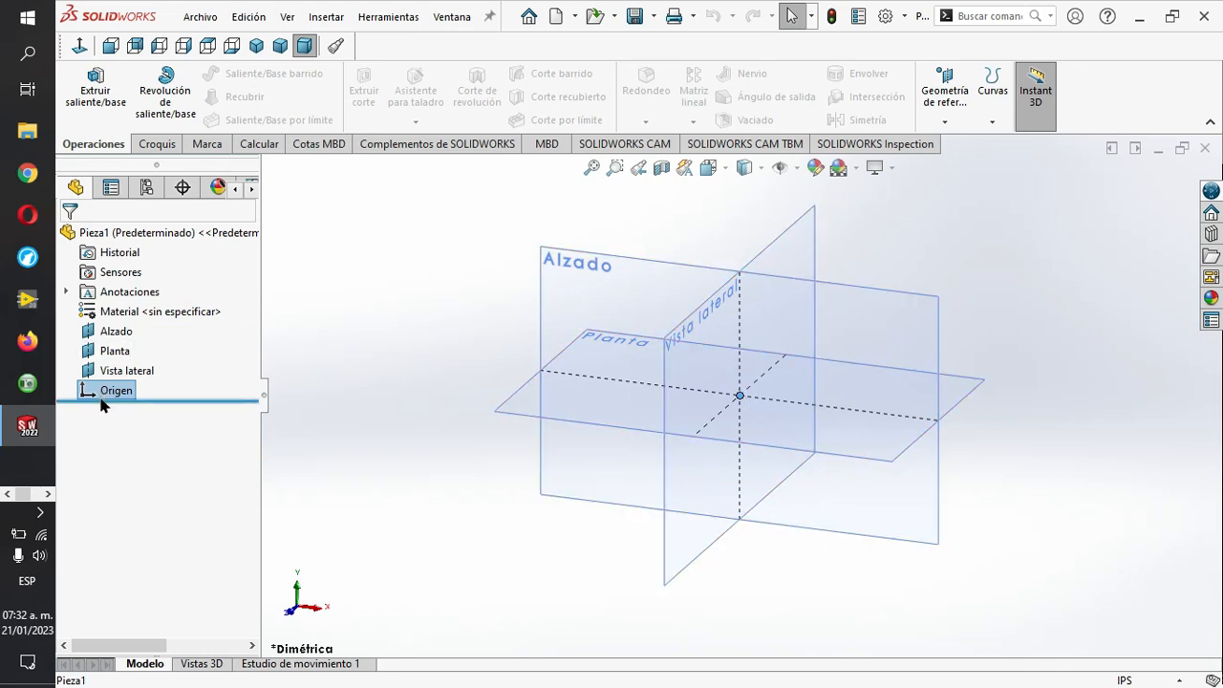
right_click(107, 336)
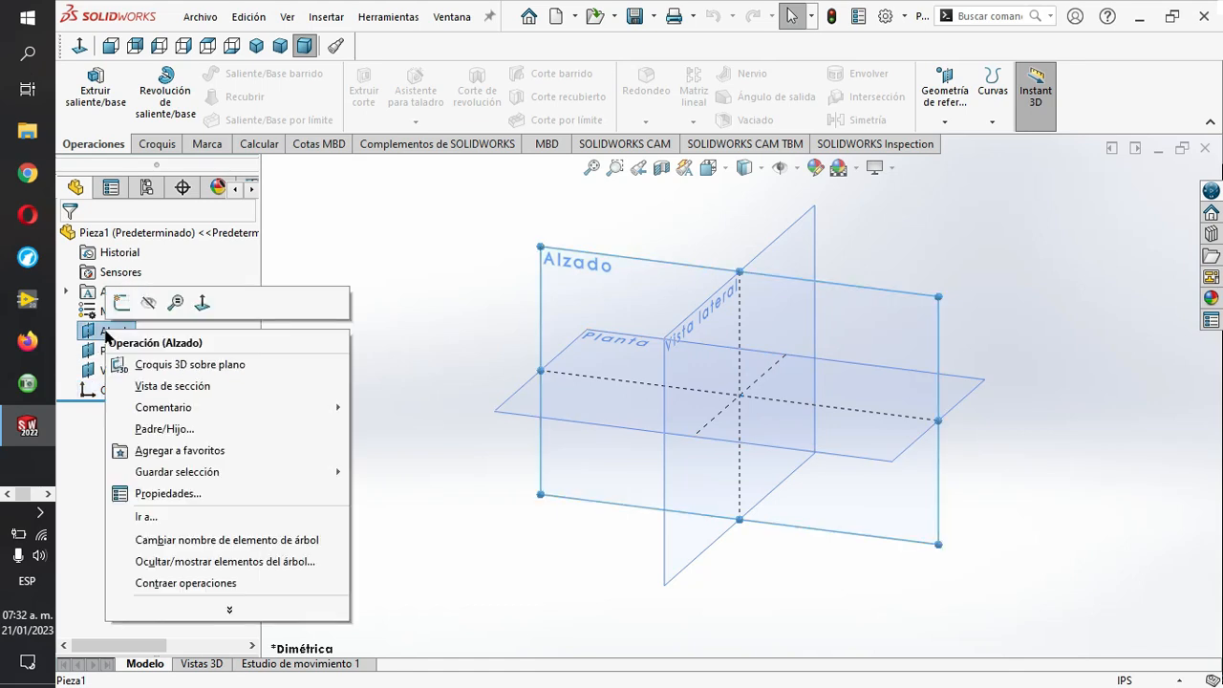
click(148, 304)
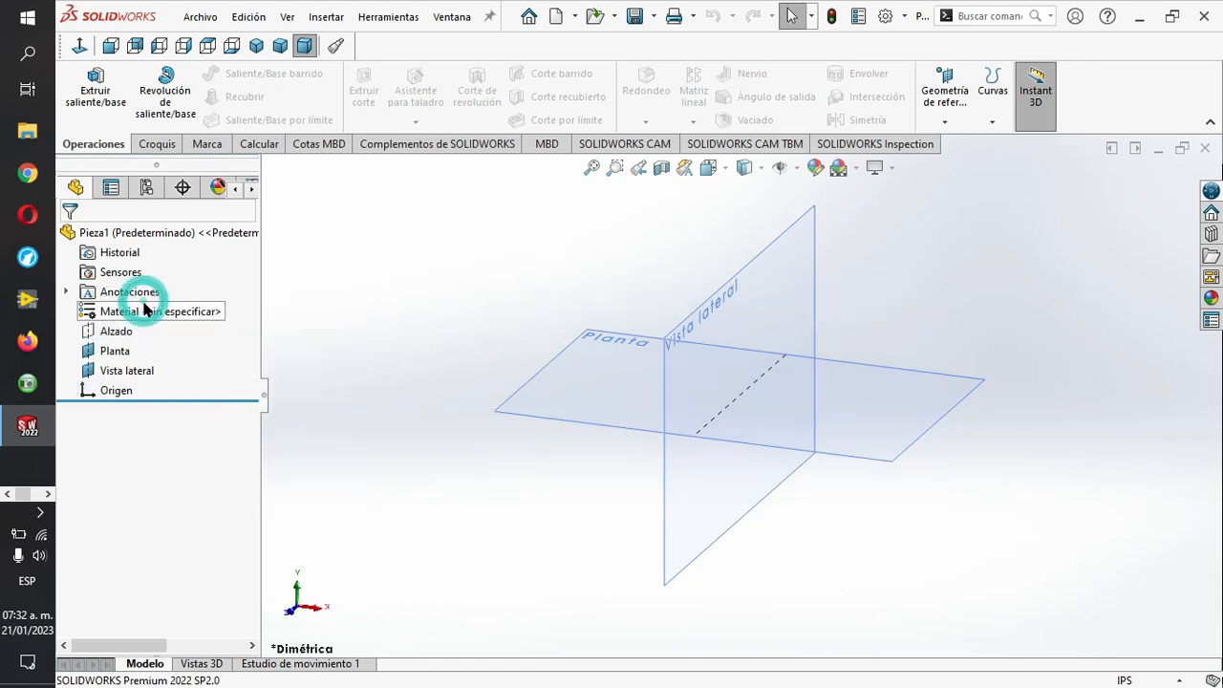
right_click(113, 355)
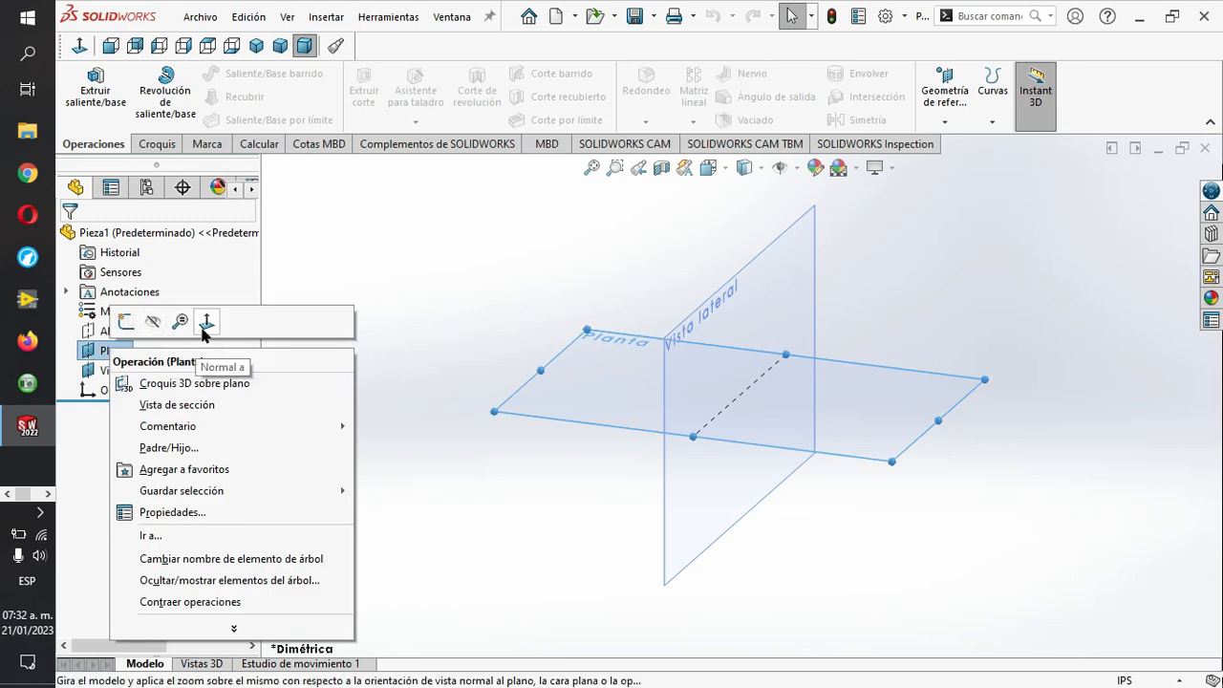
click(413, 247)
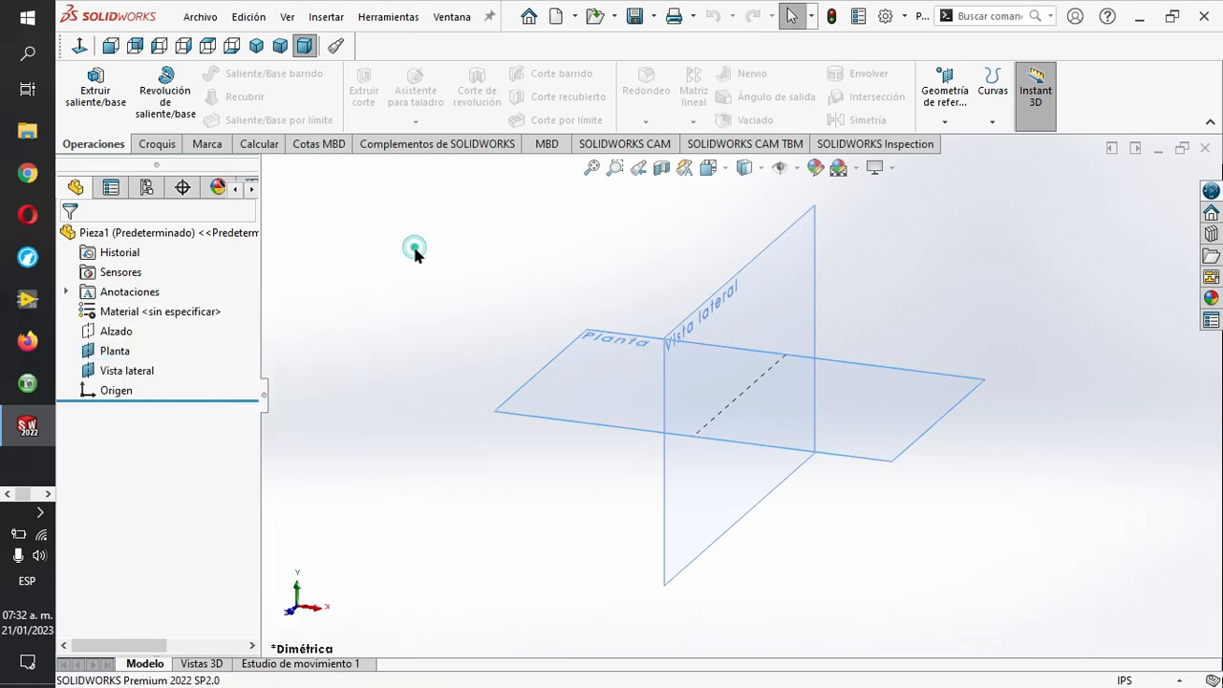
click(87, 395)
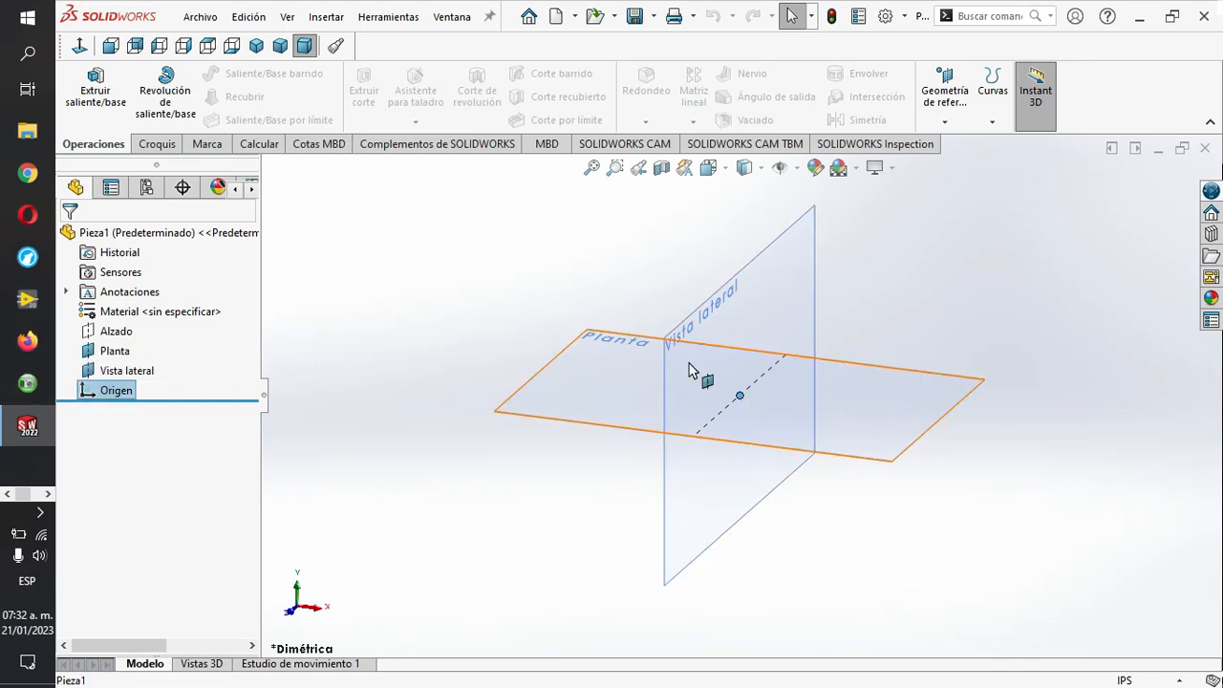
Orient the view normal to the Vista lateral plane and hide the Planta plane.
click(769, 317)
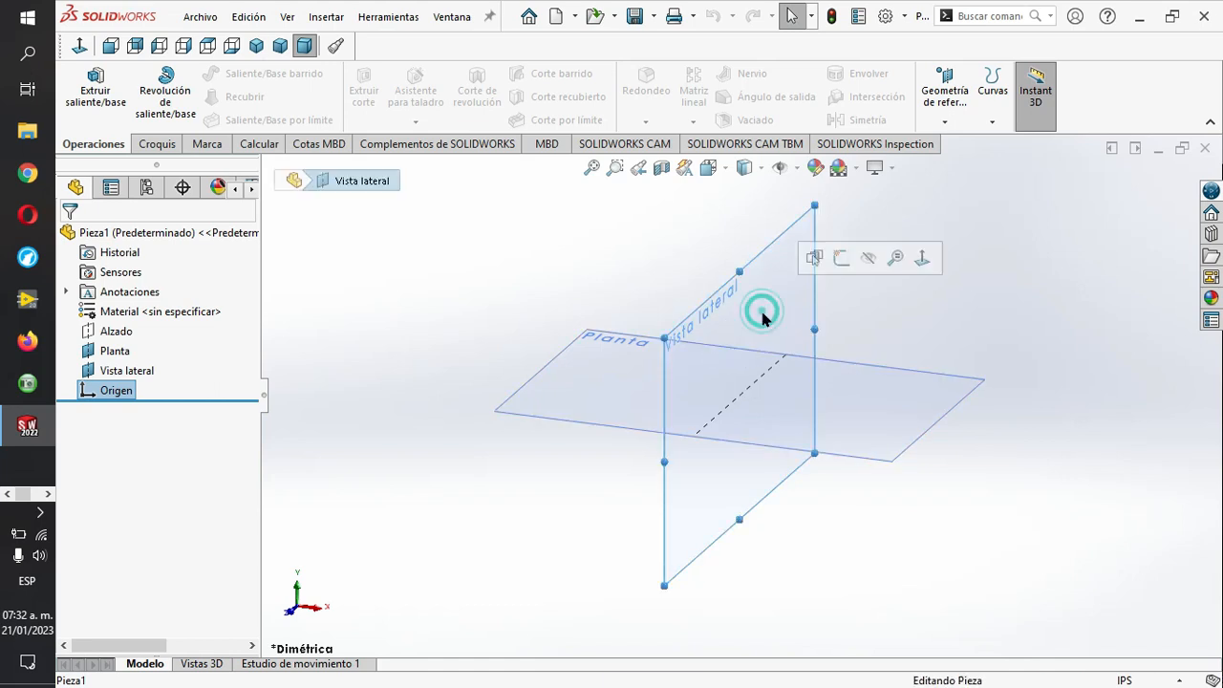
click(80, 47)
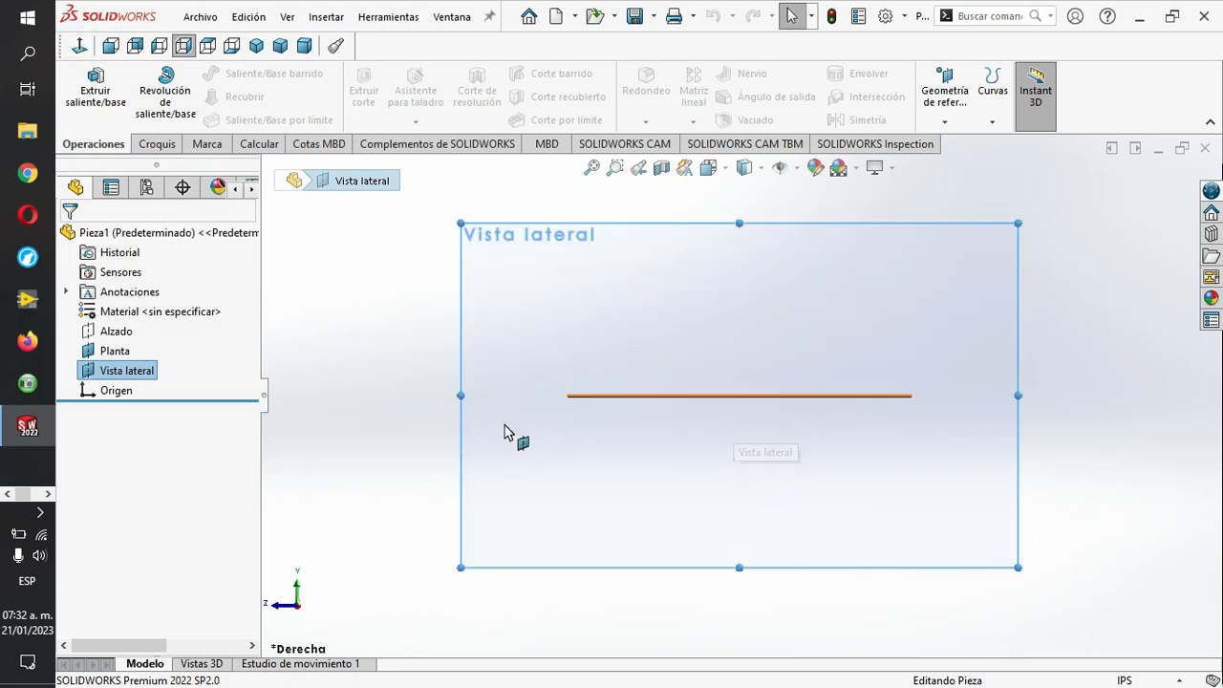
click(119, 351)
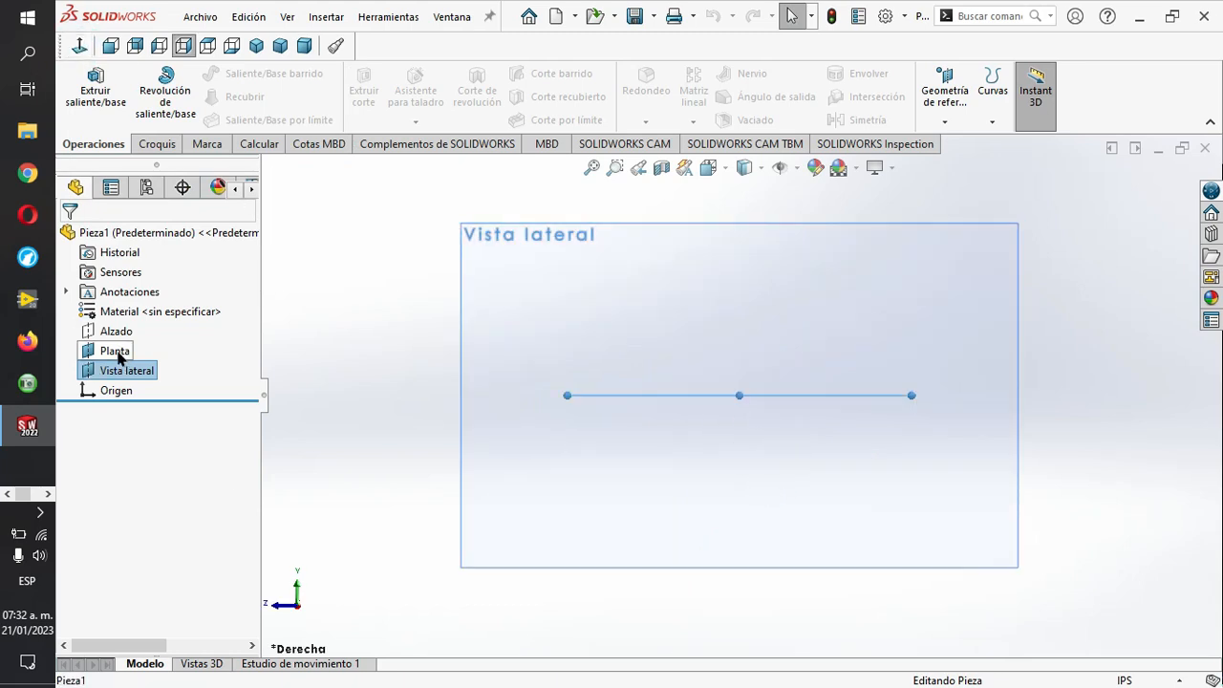
right_click(118, 351)
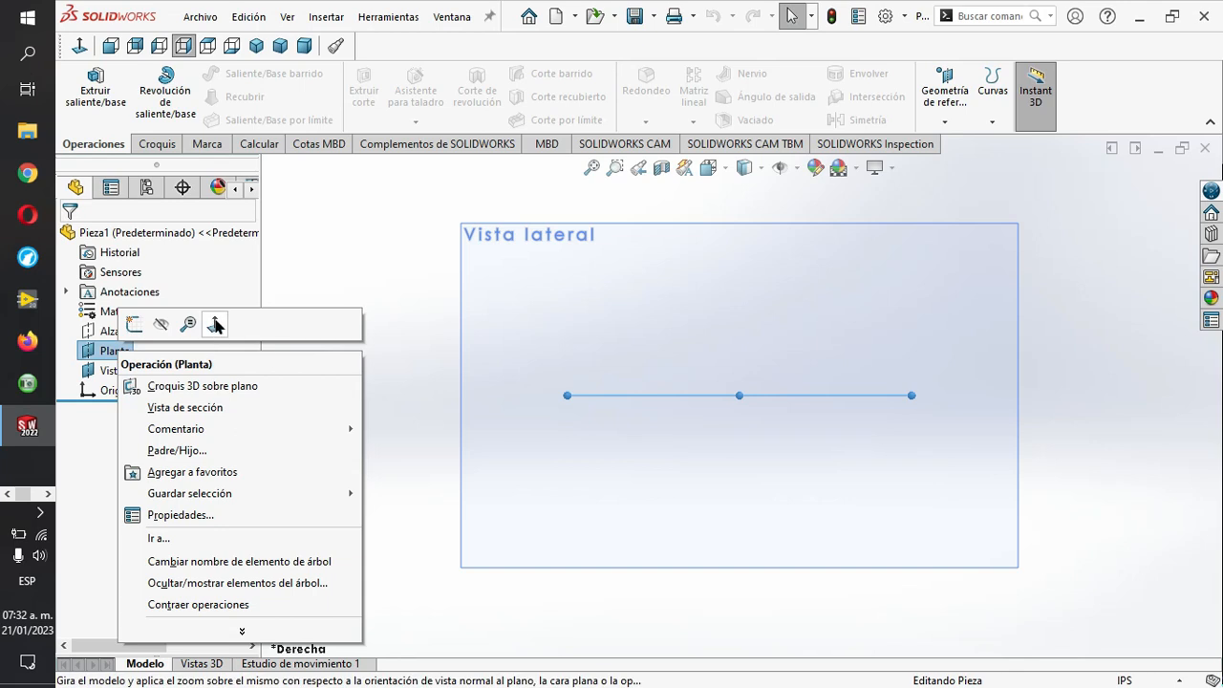
click(160, 324)
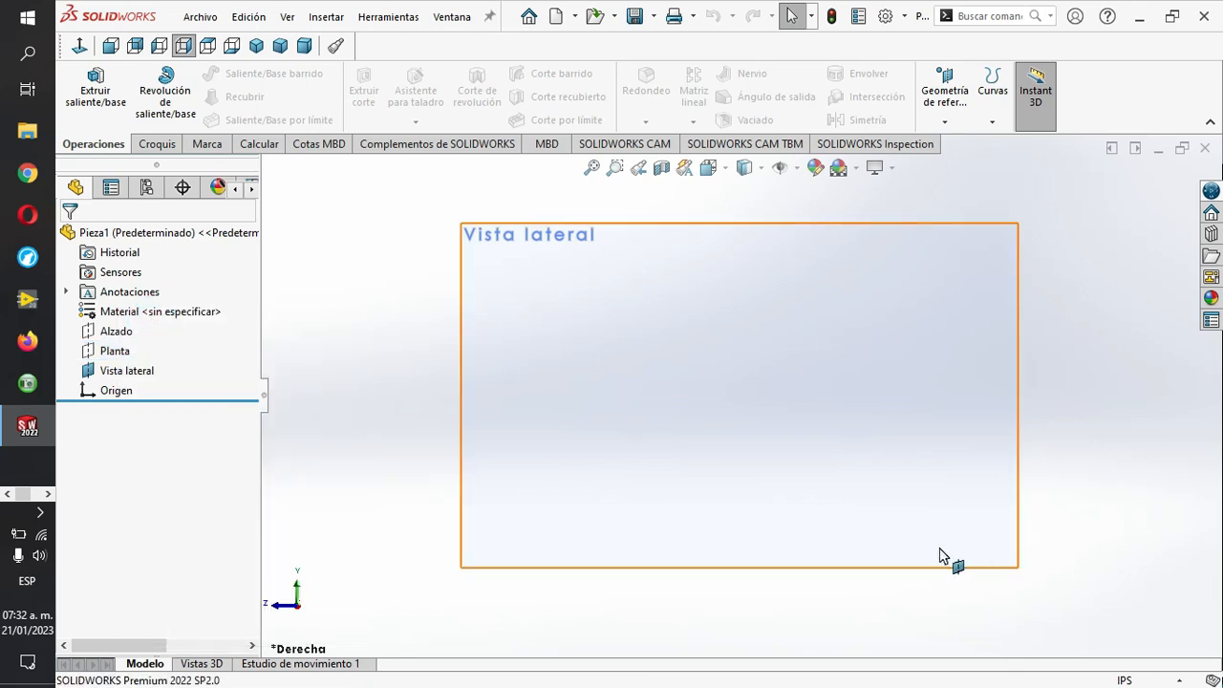
On the Vista lateral plane, sketch connected lines from the origin: about 0.77 in down, 1.07 in right, 1.57 in down and 1.8 in right.
click(86, 393)
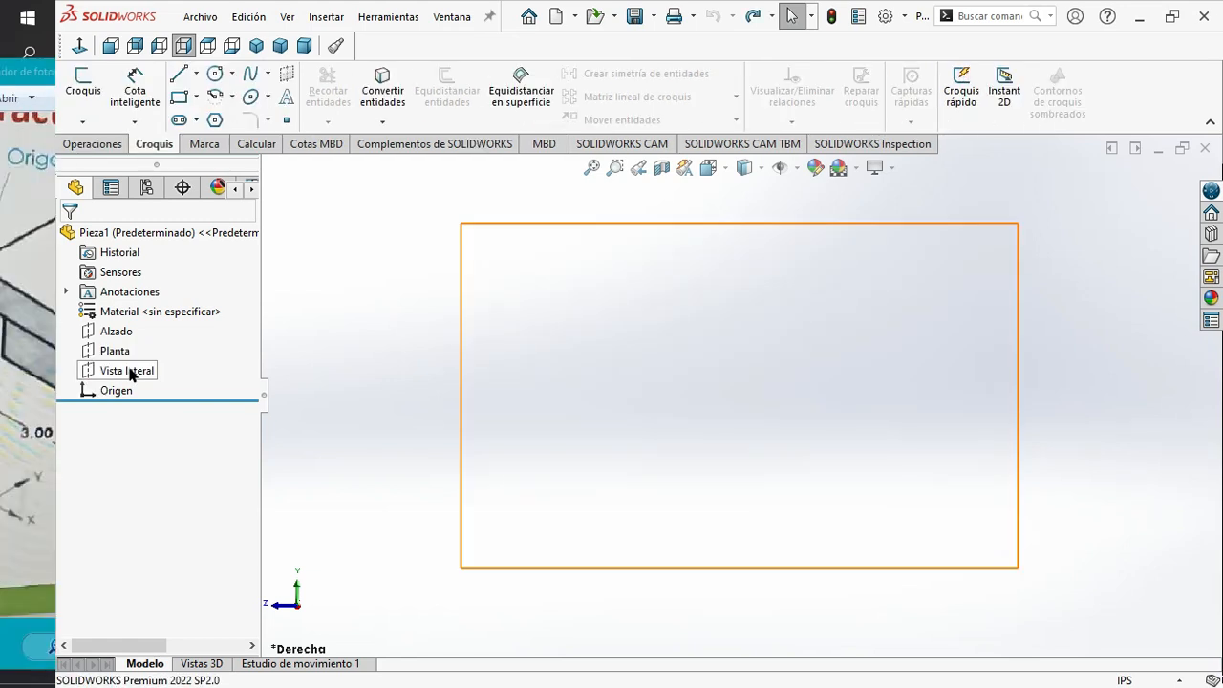
click(100, 370)
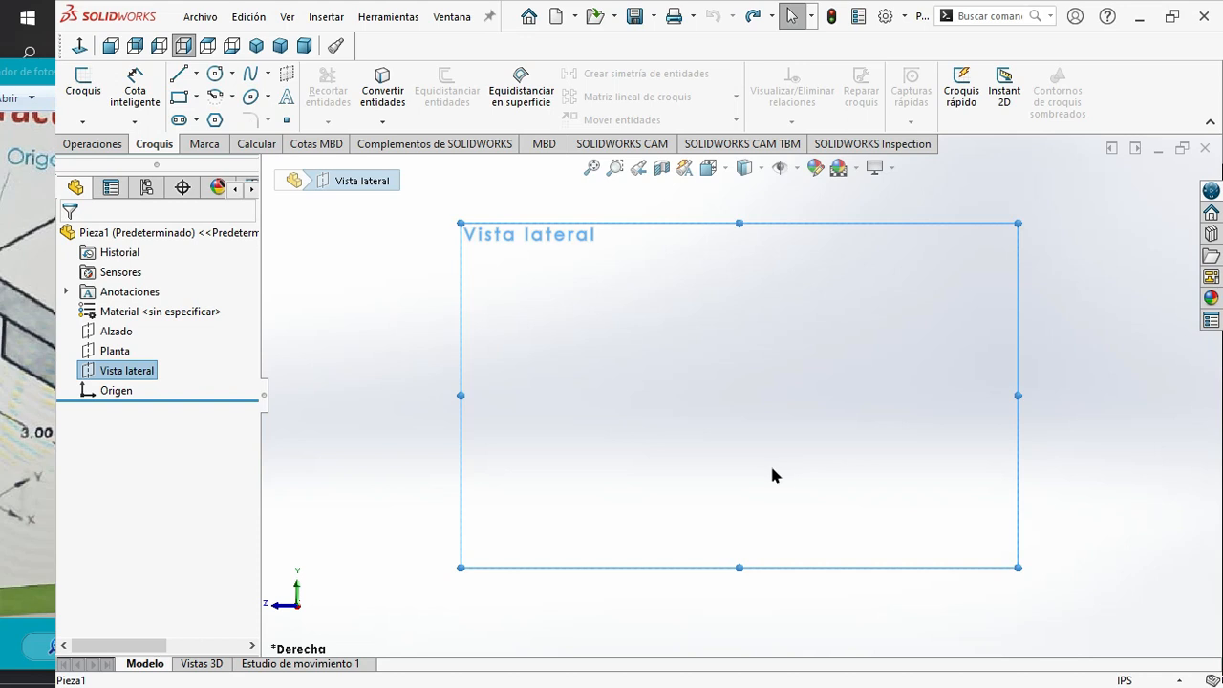
click(179, 76)
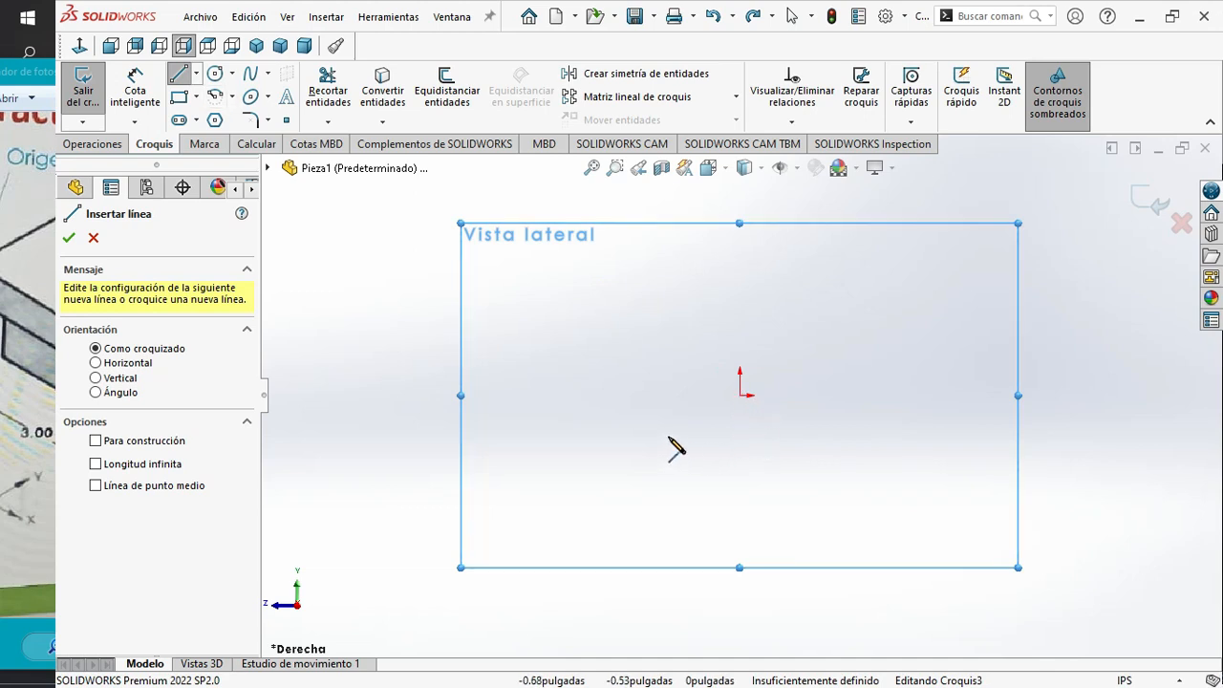
click(740, 396)
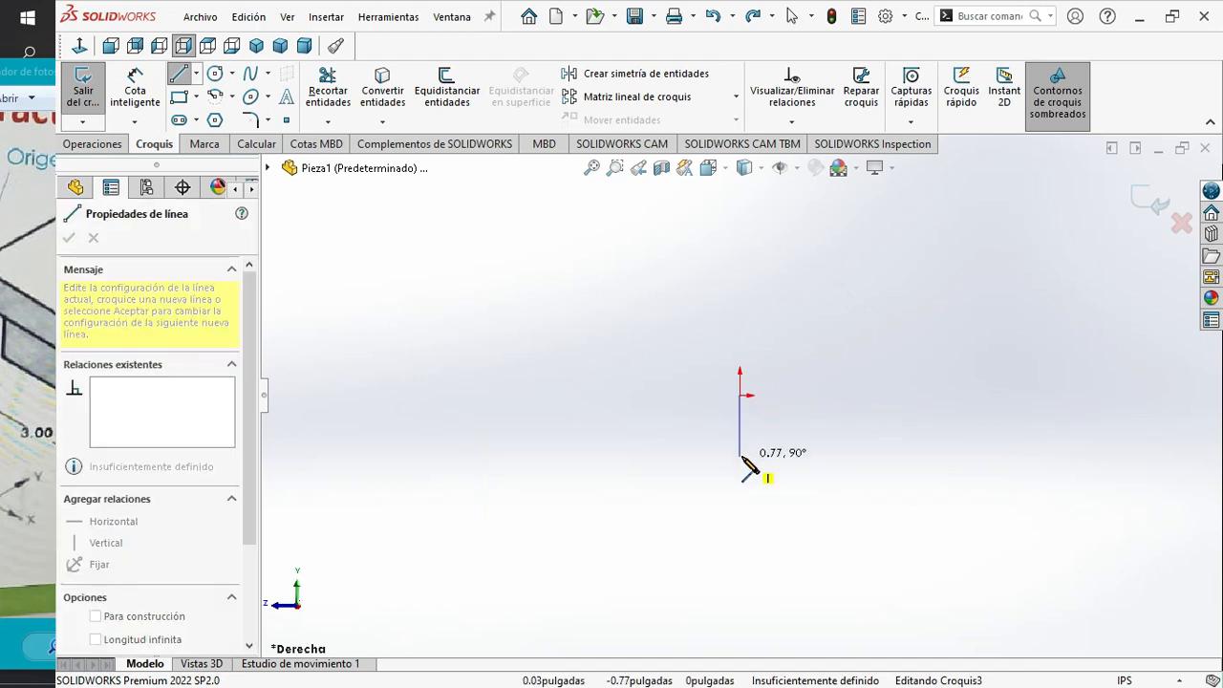
click(741, 457)
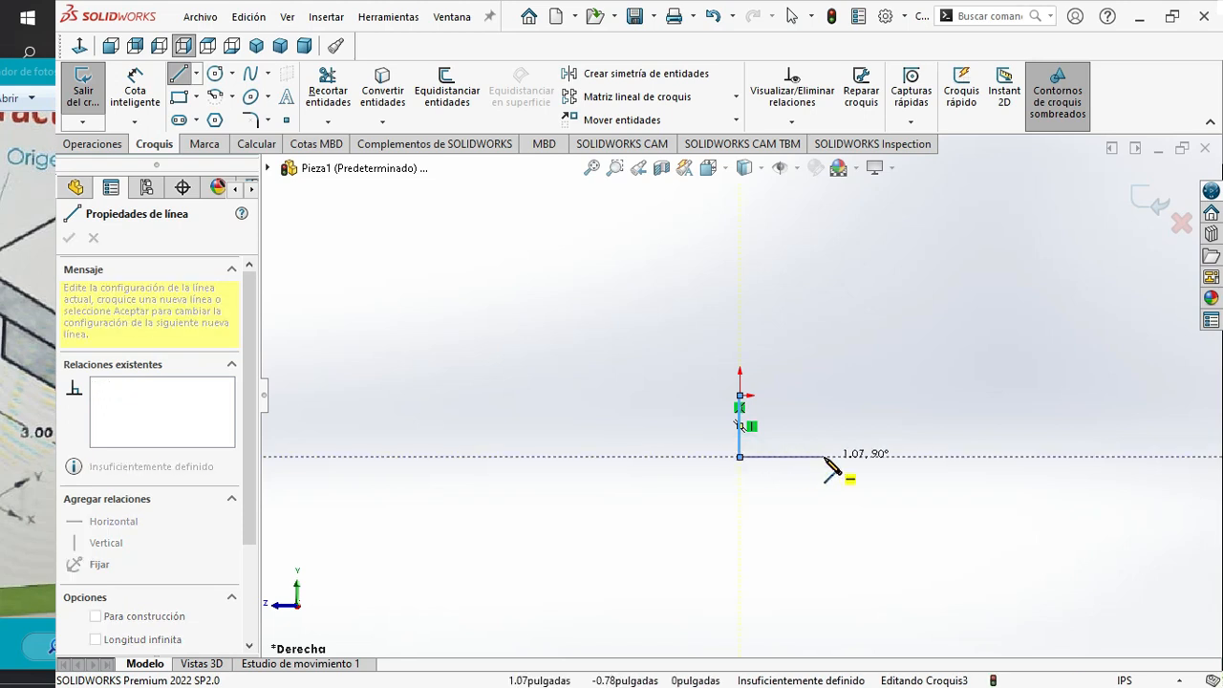
click(825, 458)
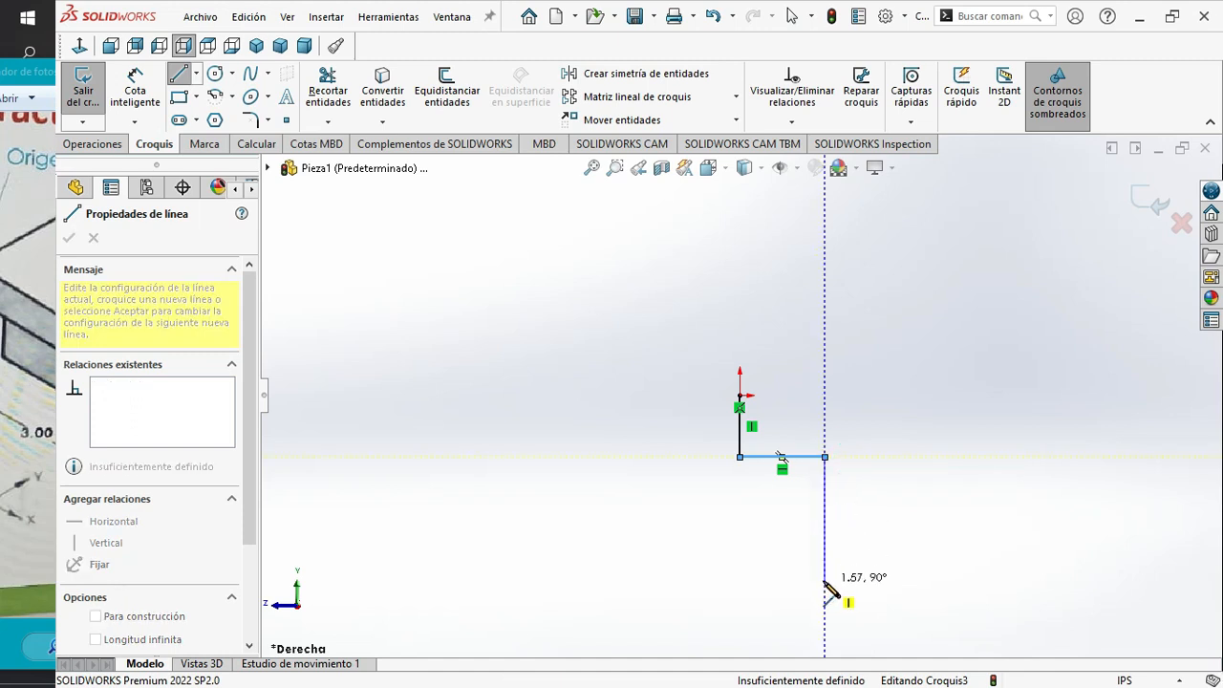
click(825, 583)
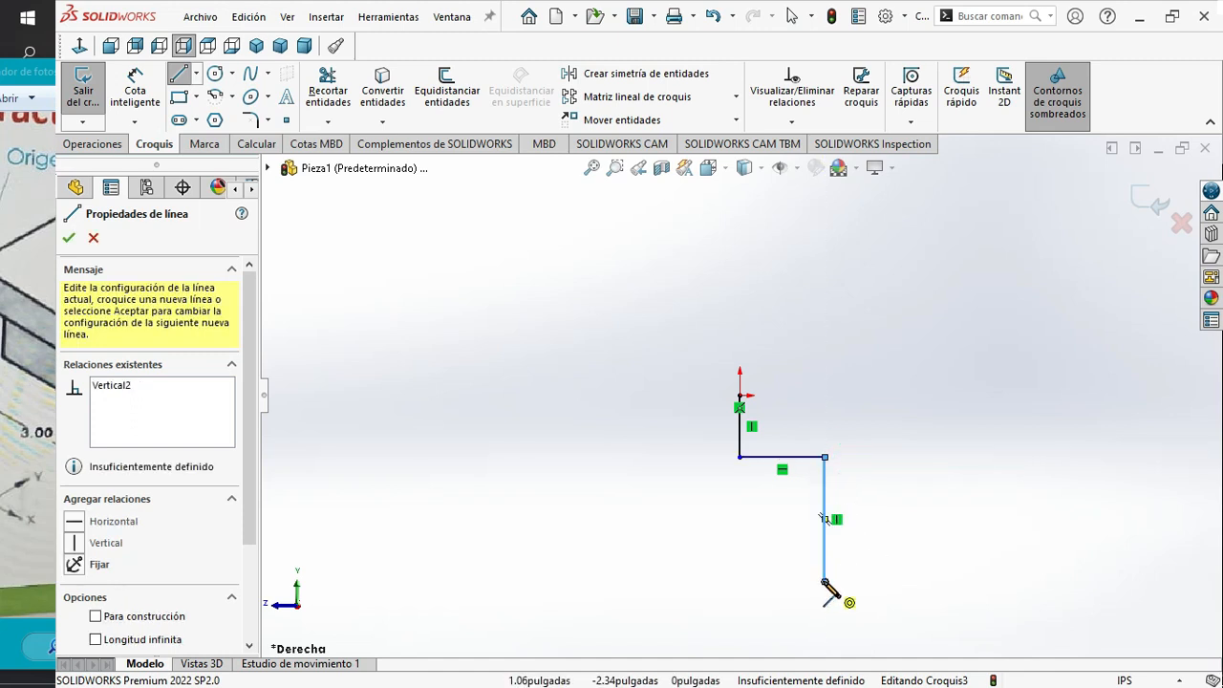
click(968, 581)
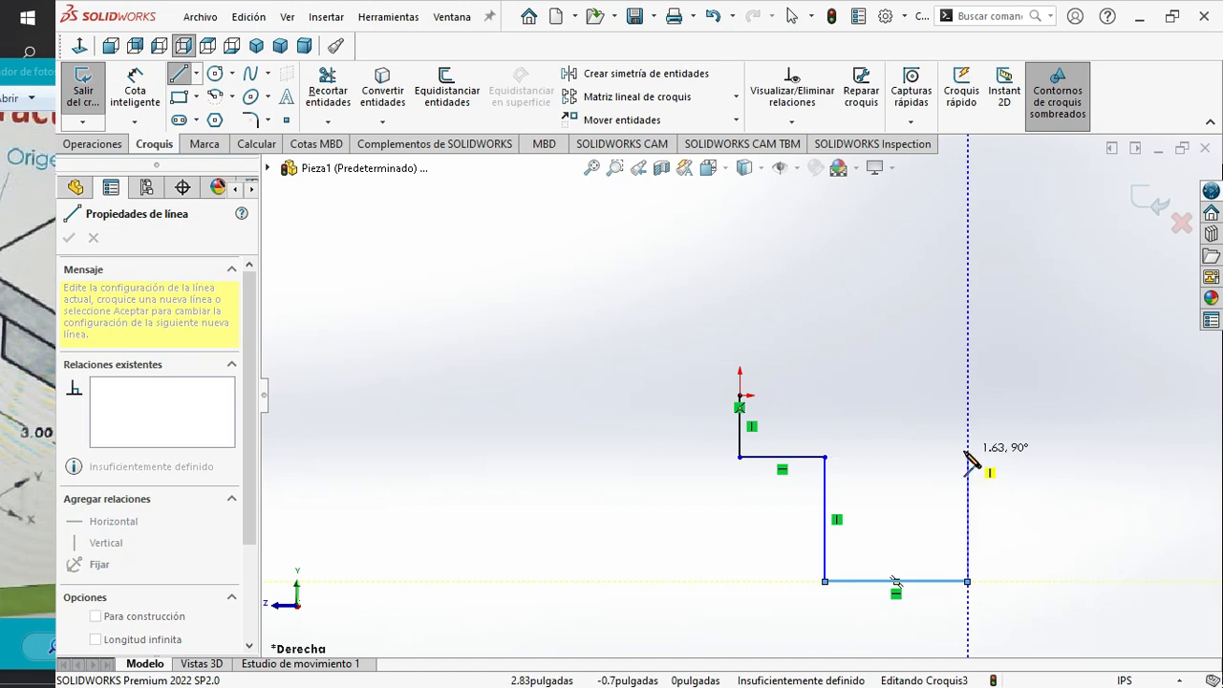
click(968, 453)
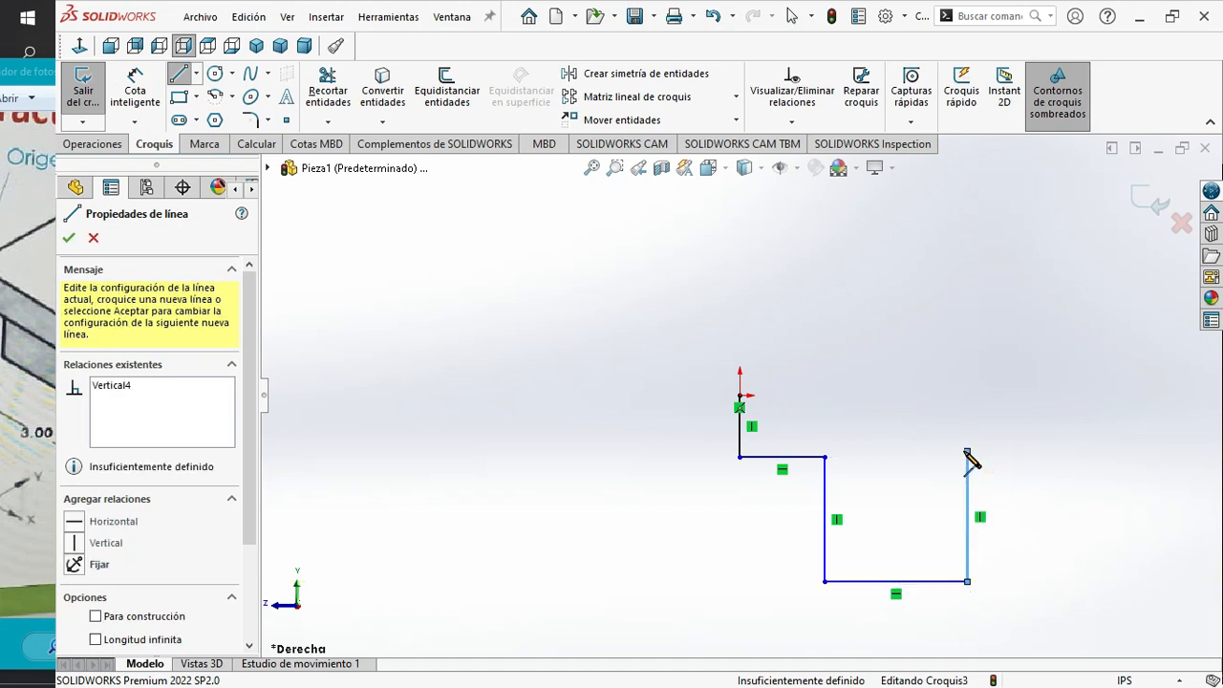
click(969, 377)
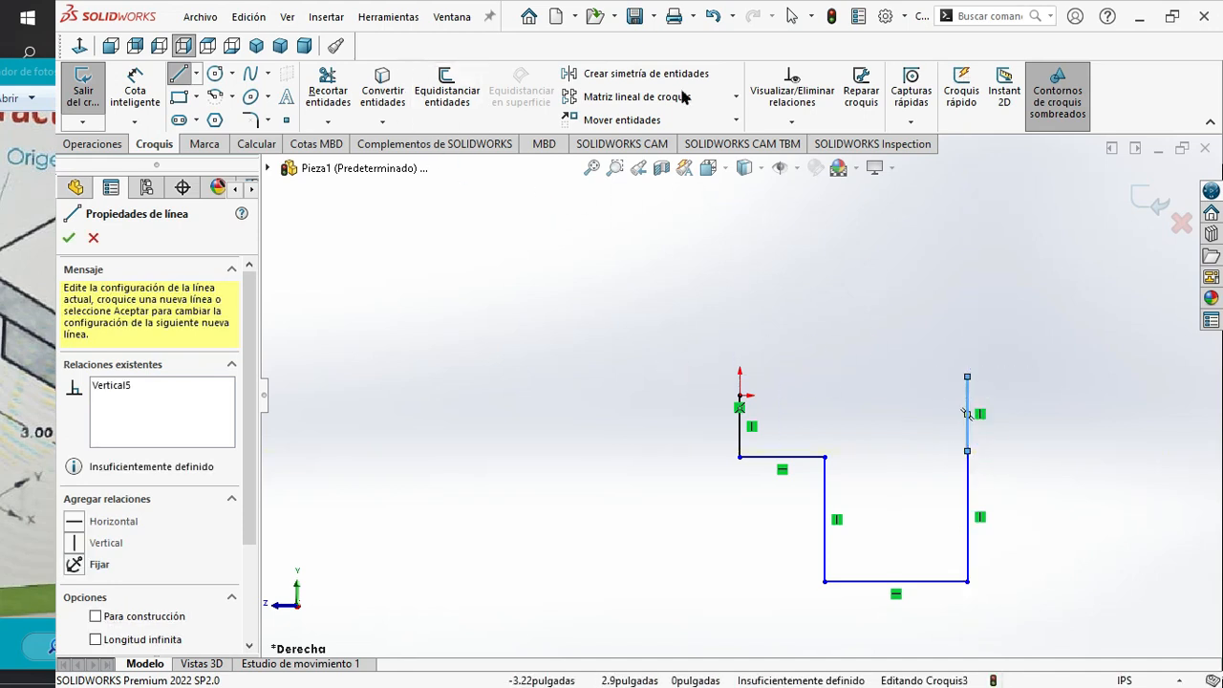
click(712, 16)
click(712, 17)
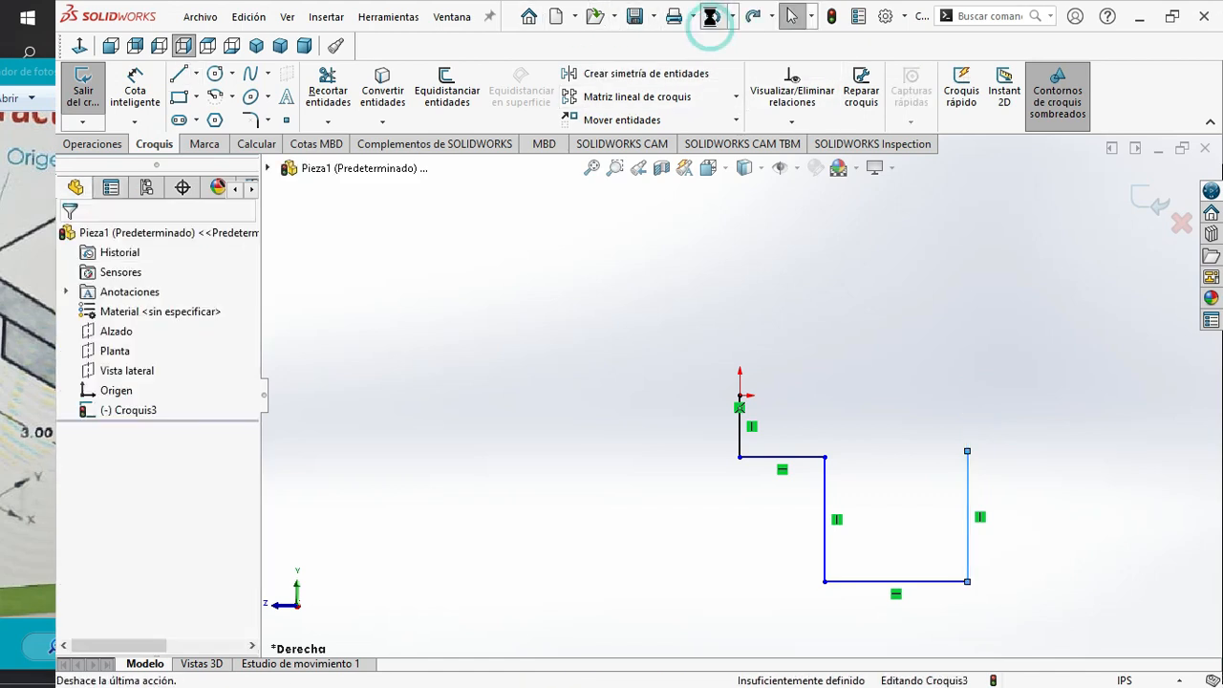
Draw a single vertical line about 3.31 in long upward from the right end of the profile's lowest horizontal line.
click(178, 74)
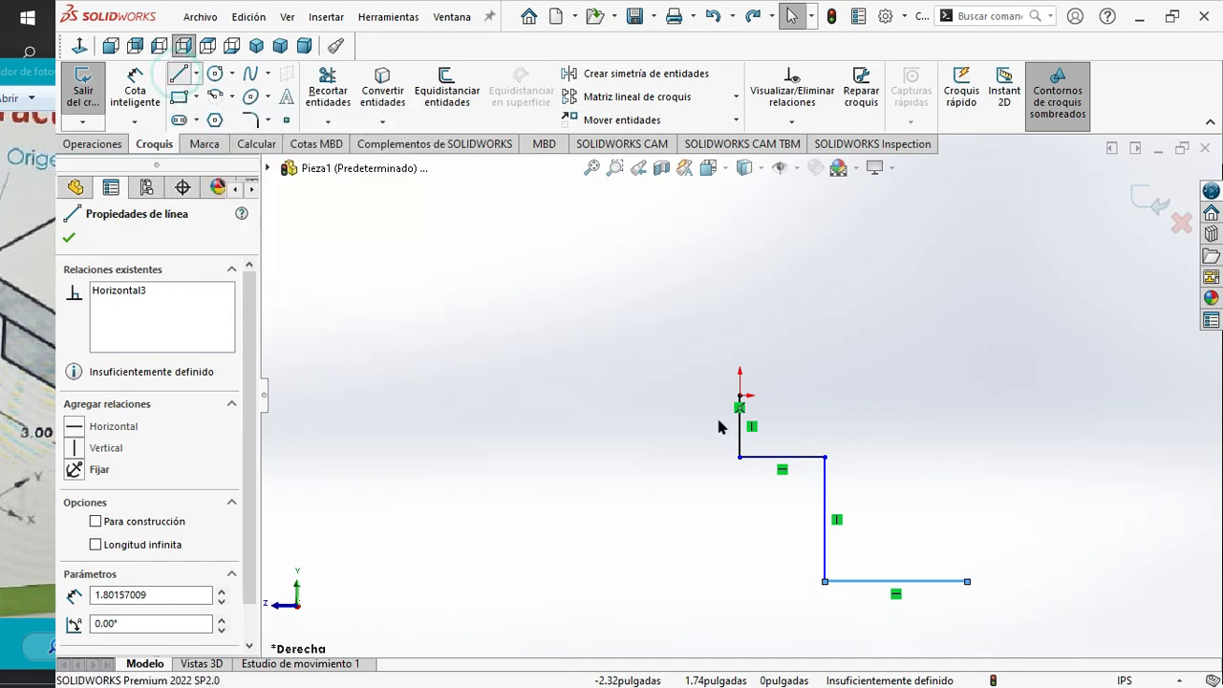
click(967, 581)
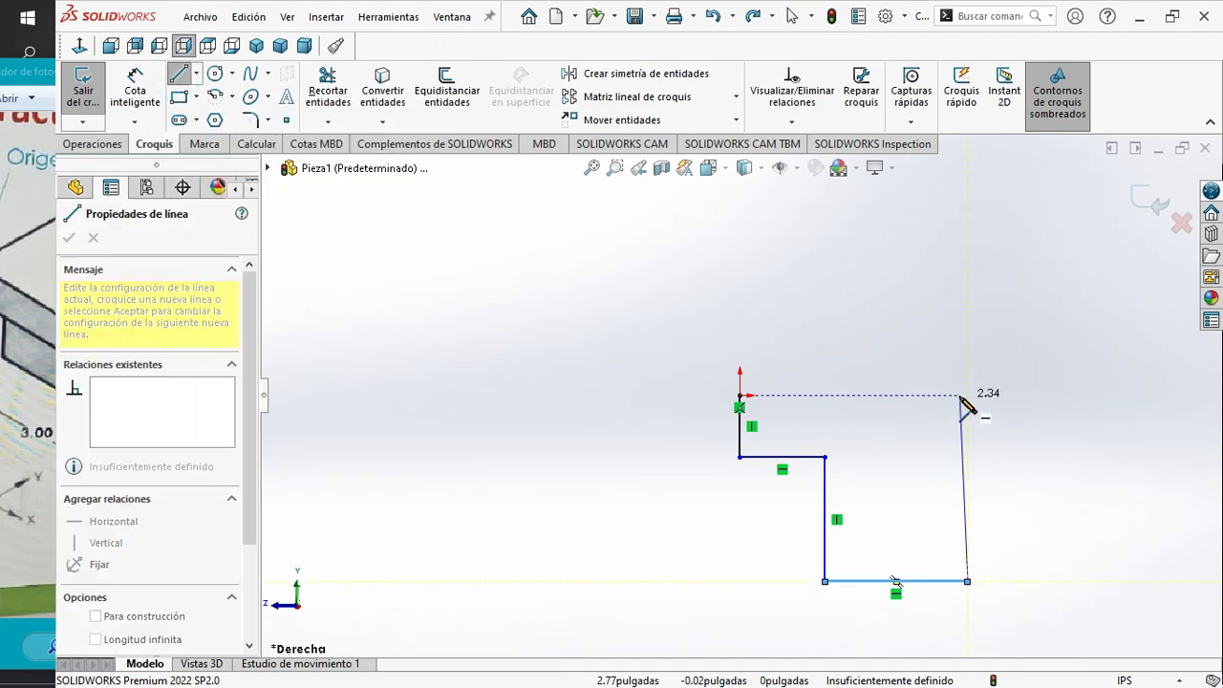
click(968, 317)
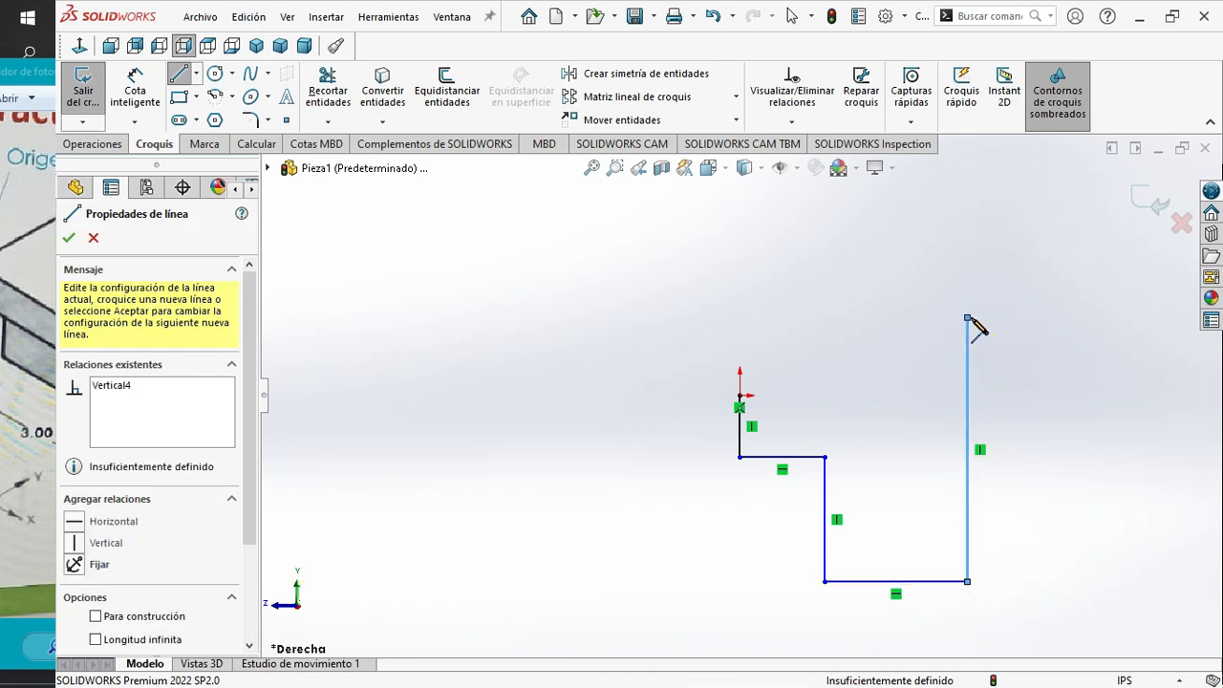
click(871, 315)
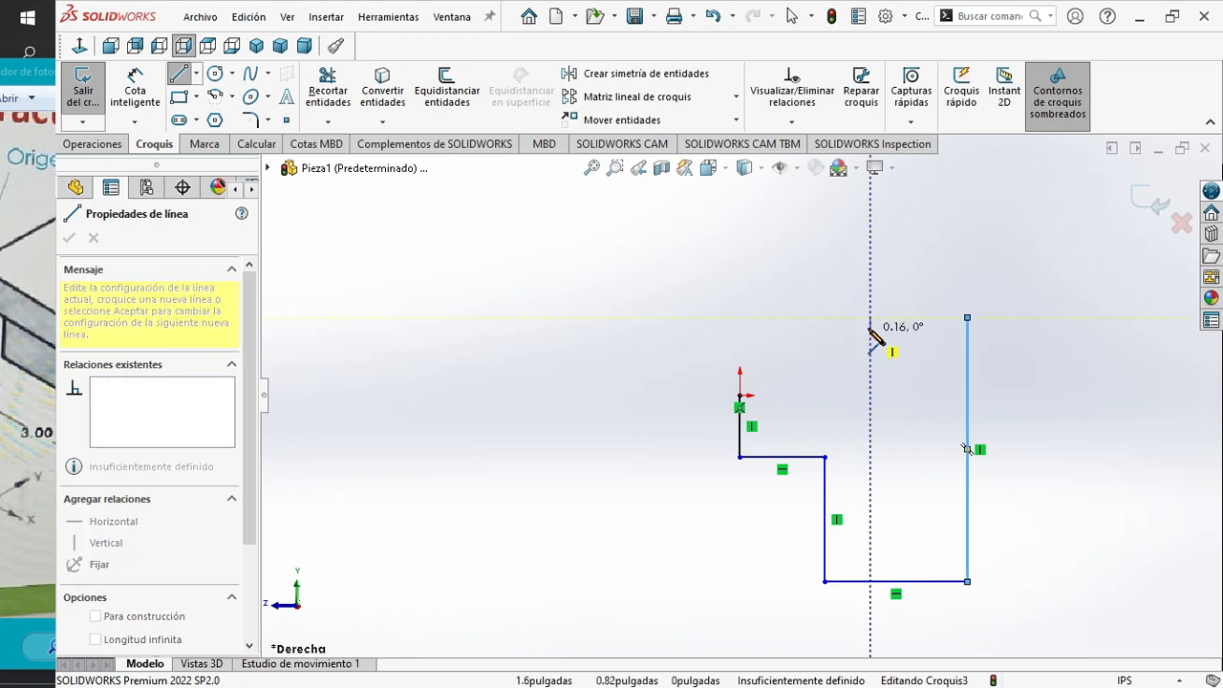
double_click(871, 319)
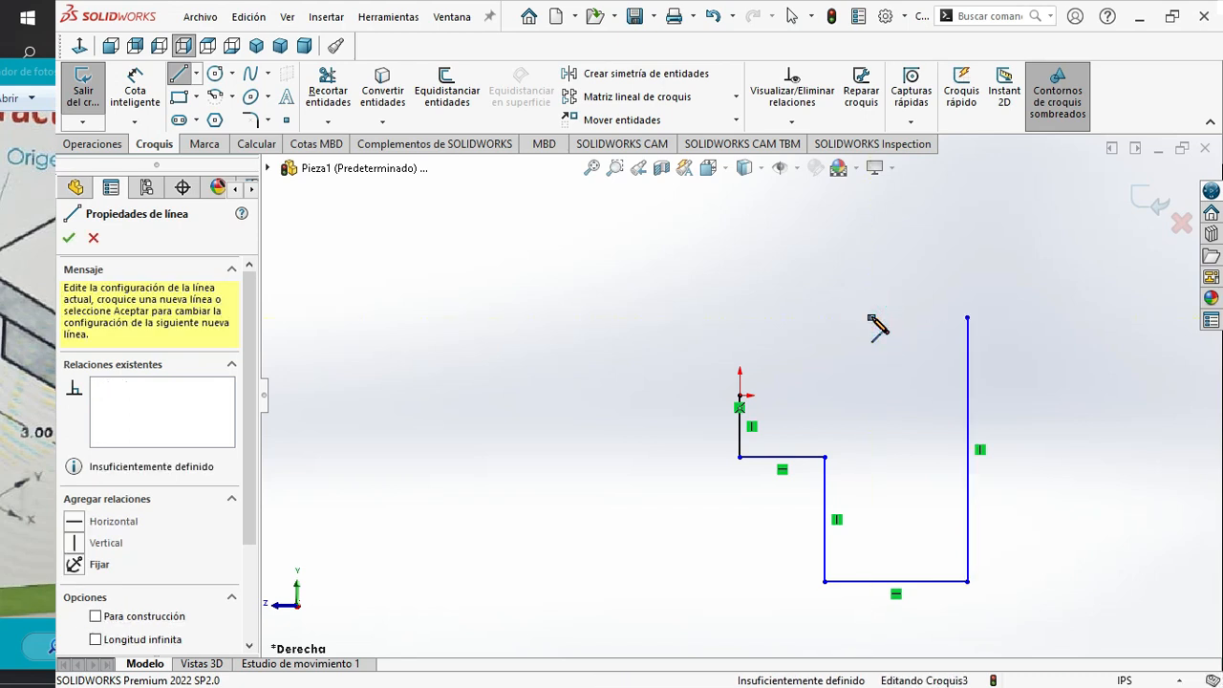
click(872, 319)
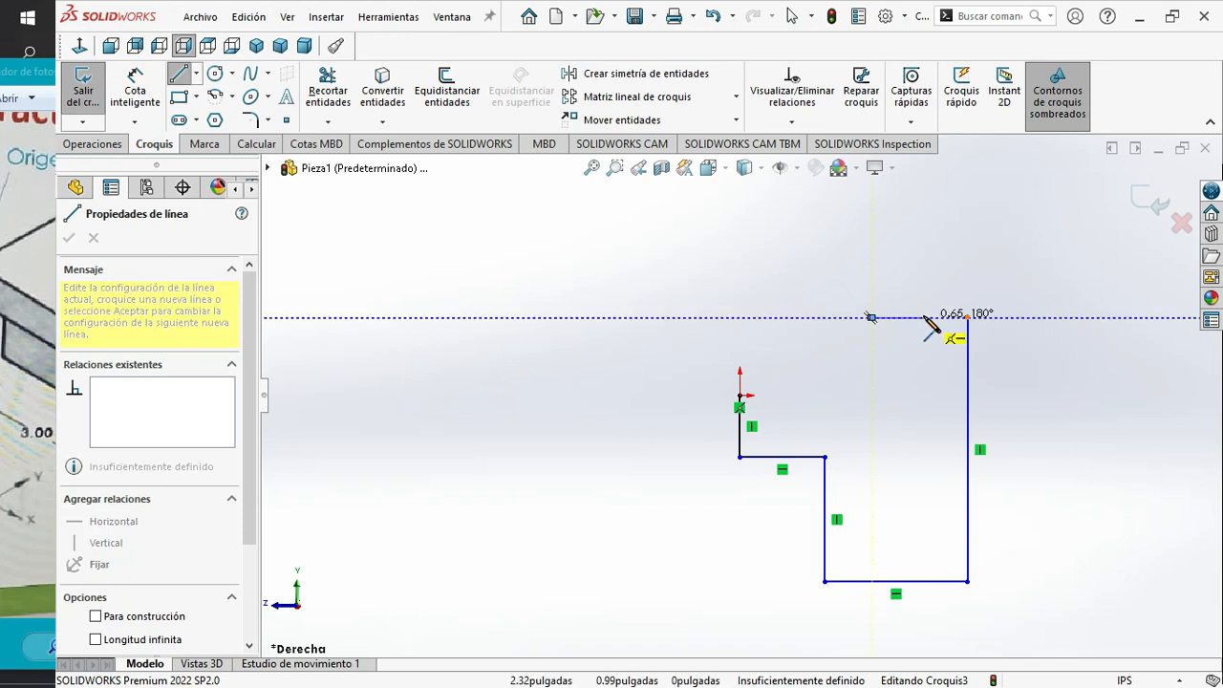
click(872, 316)
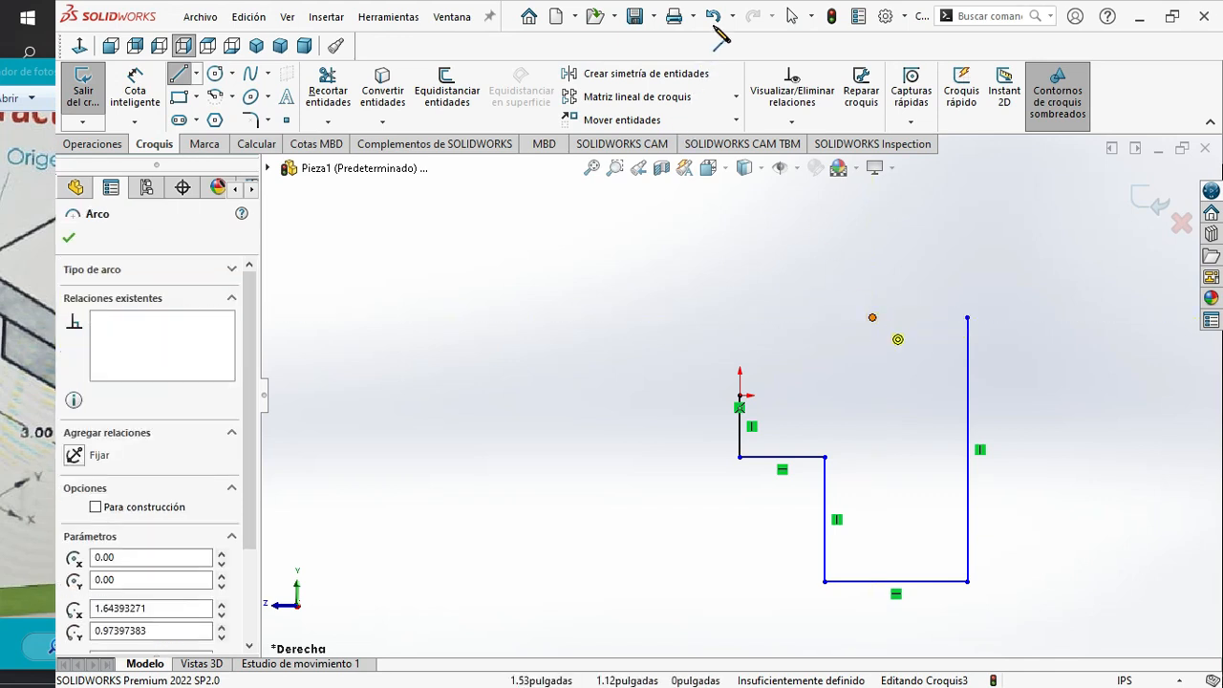
click(715, 18)
Close the profile with a horizontal line left from the tall line's upper end, about 0.97 in down, and horizontally back to the origin.
click(969, 325)
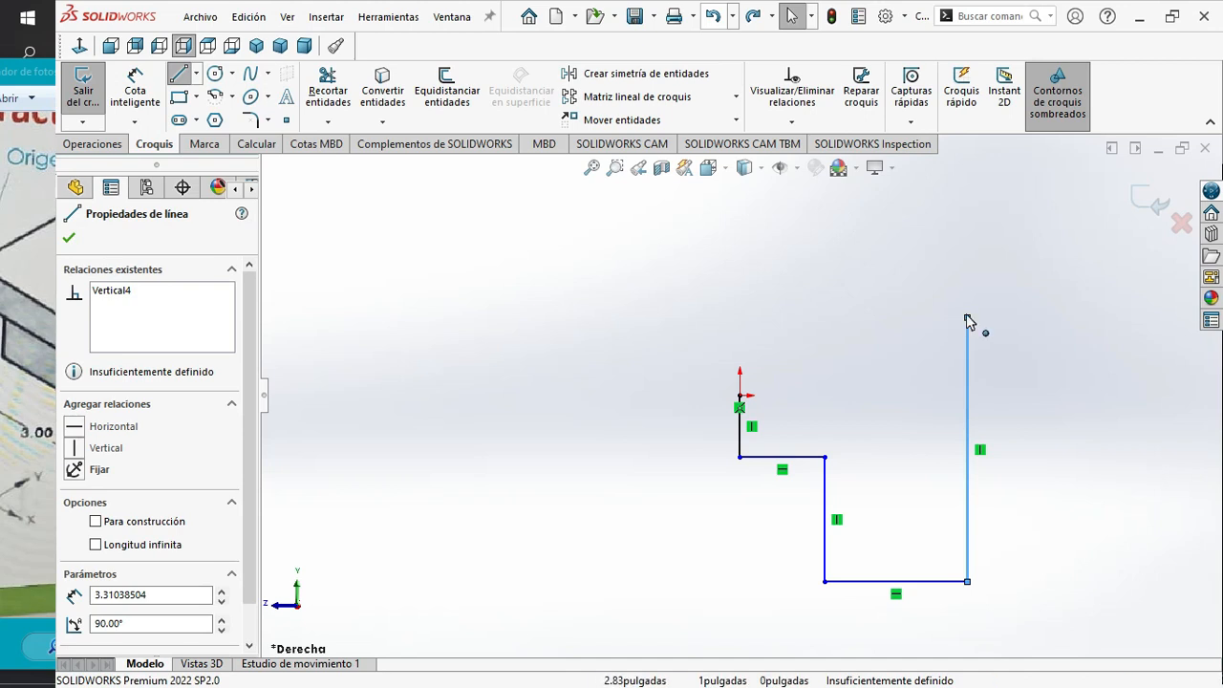
click(179, 74)
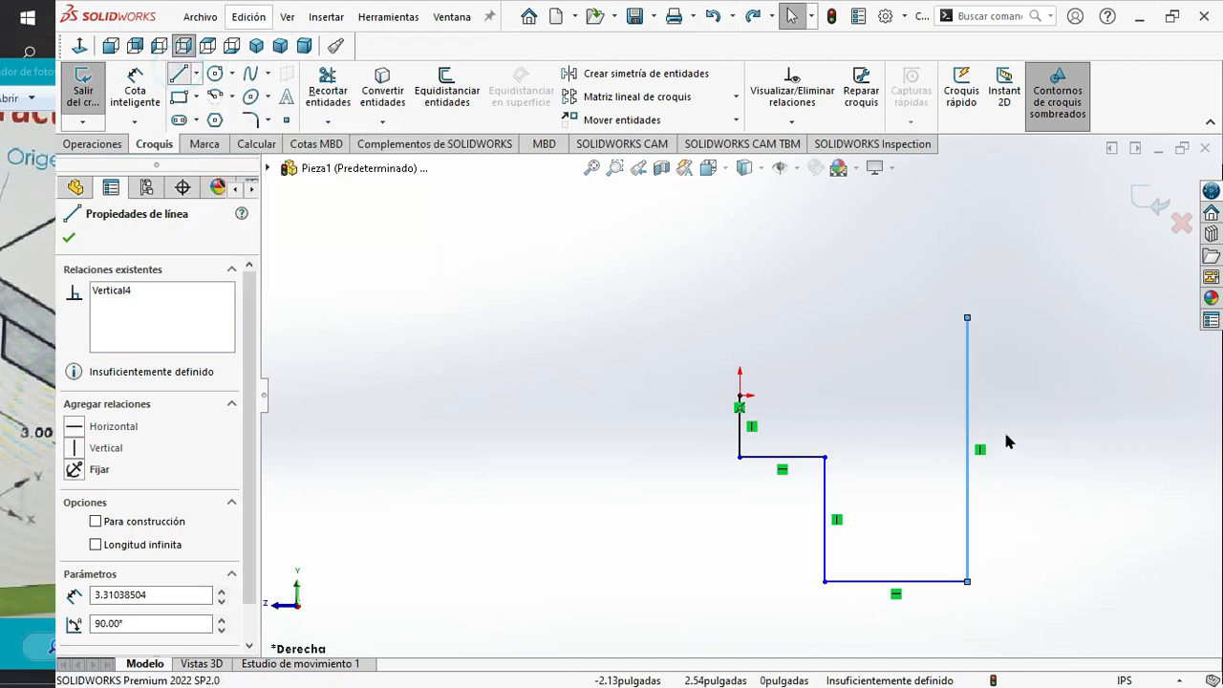
click(967, 317)
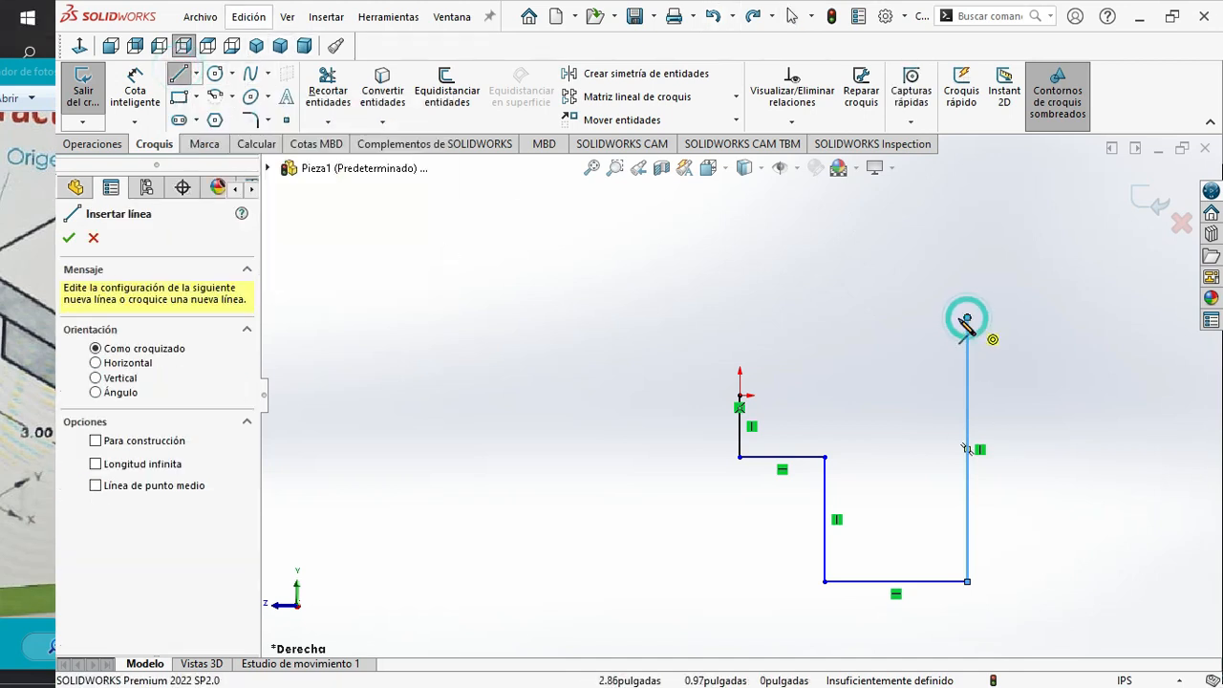
click(874, 317)
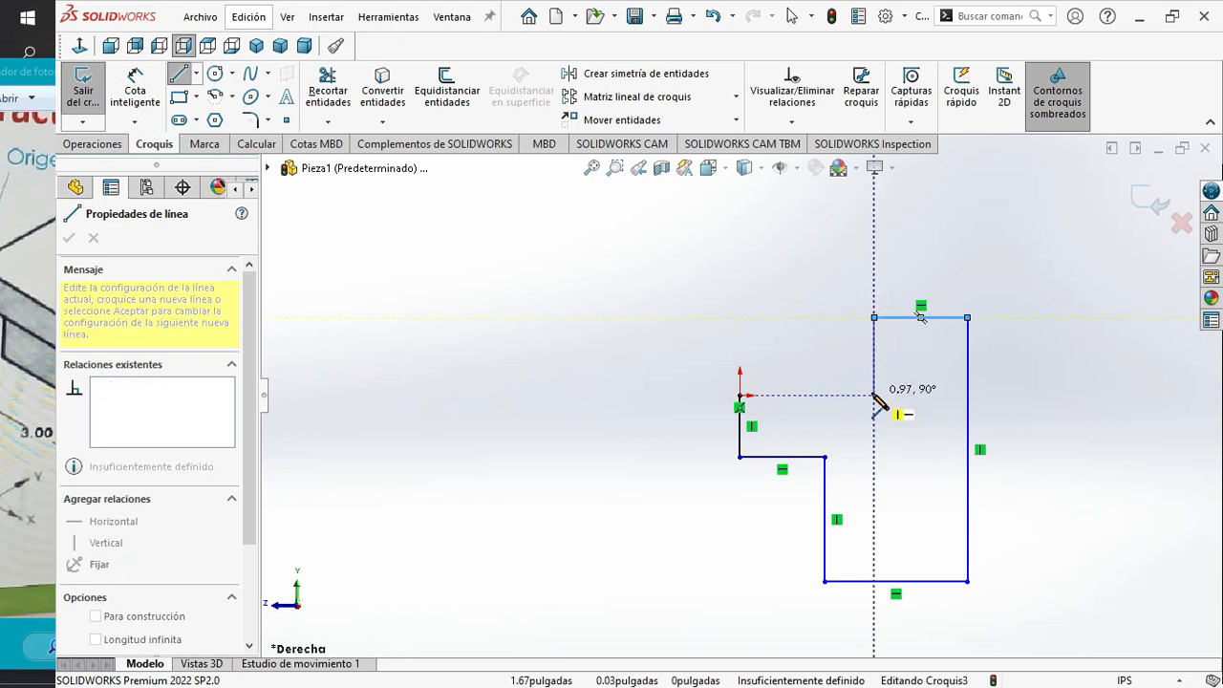
click(873, 395)
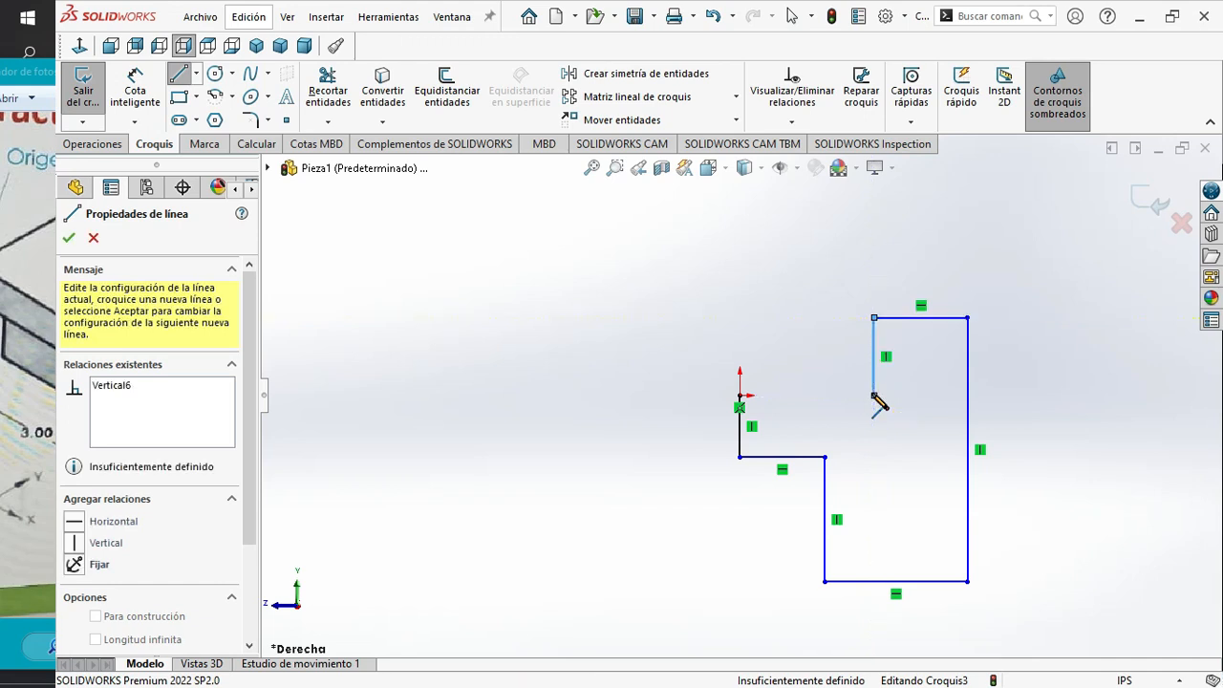
click(873, 395)
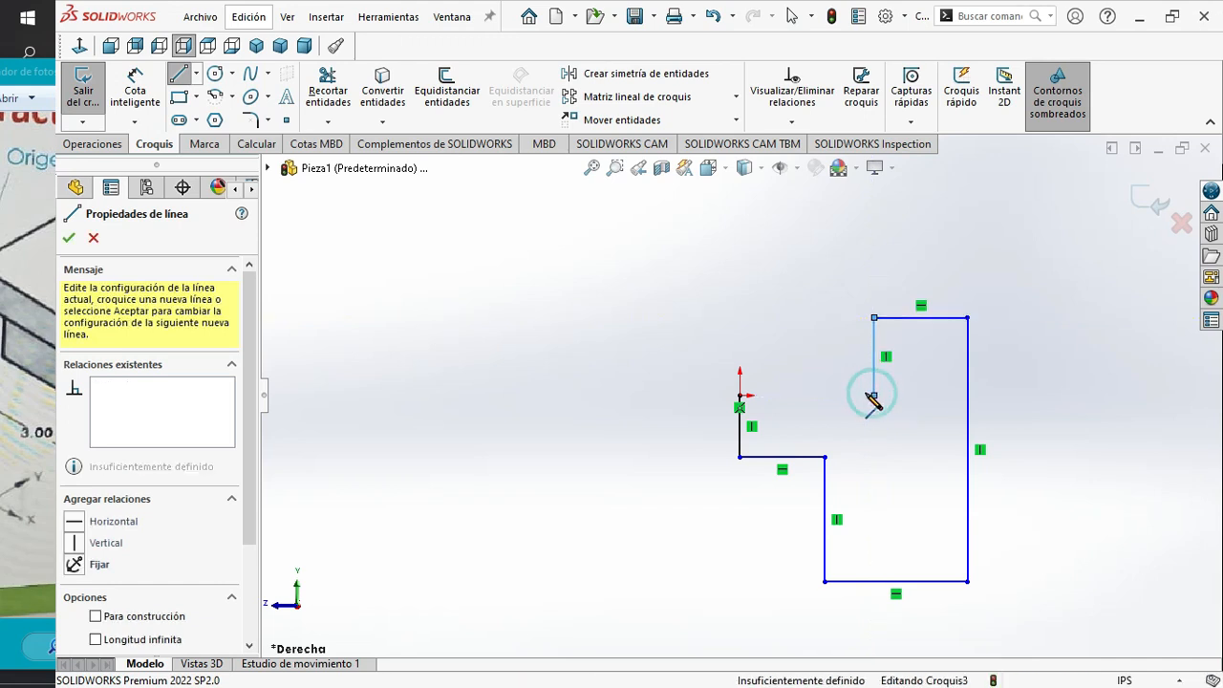
click(741, 396)
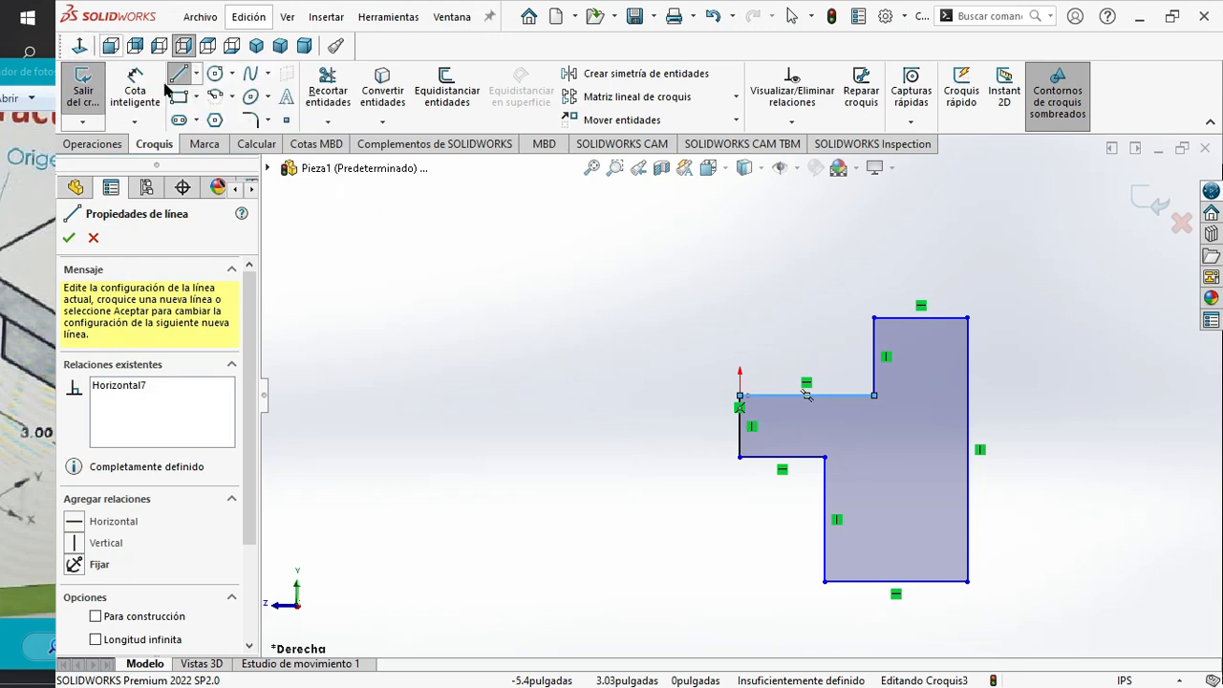
Consult the Práctica 14 drawing image for the profile's dimensions, narrowing its window to sit beside the sketch.
click(135, 88)
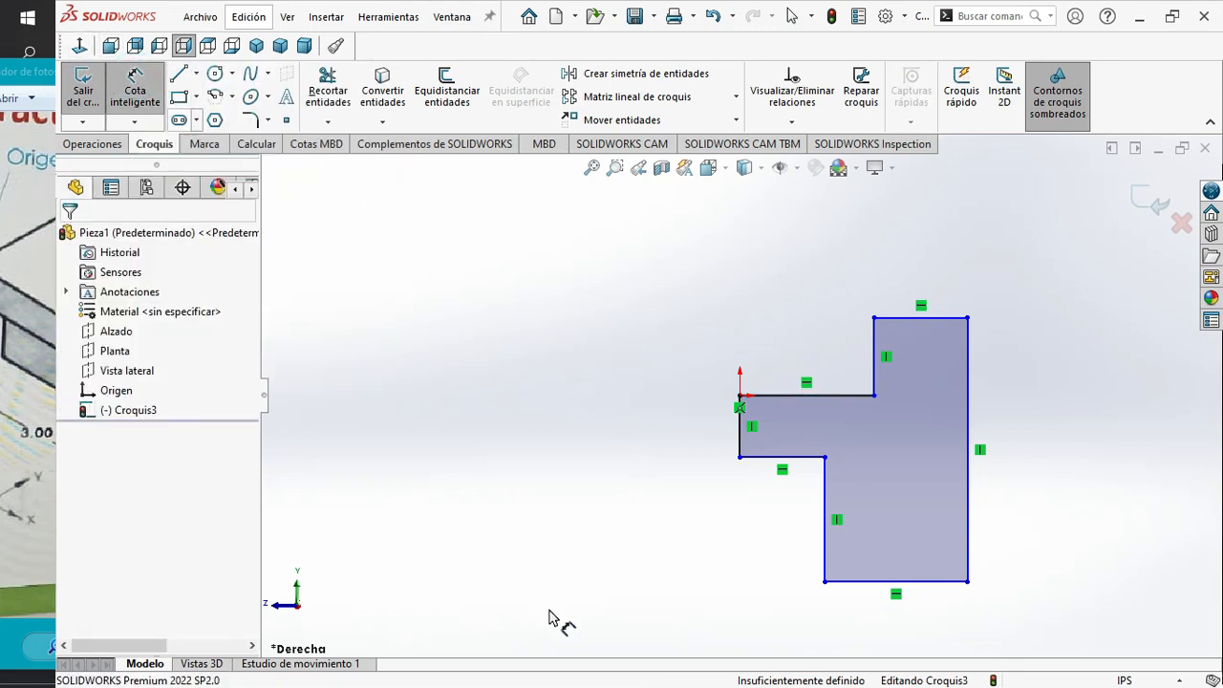
click(21, 318)
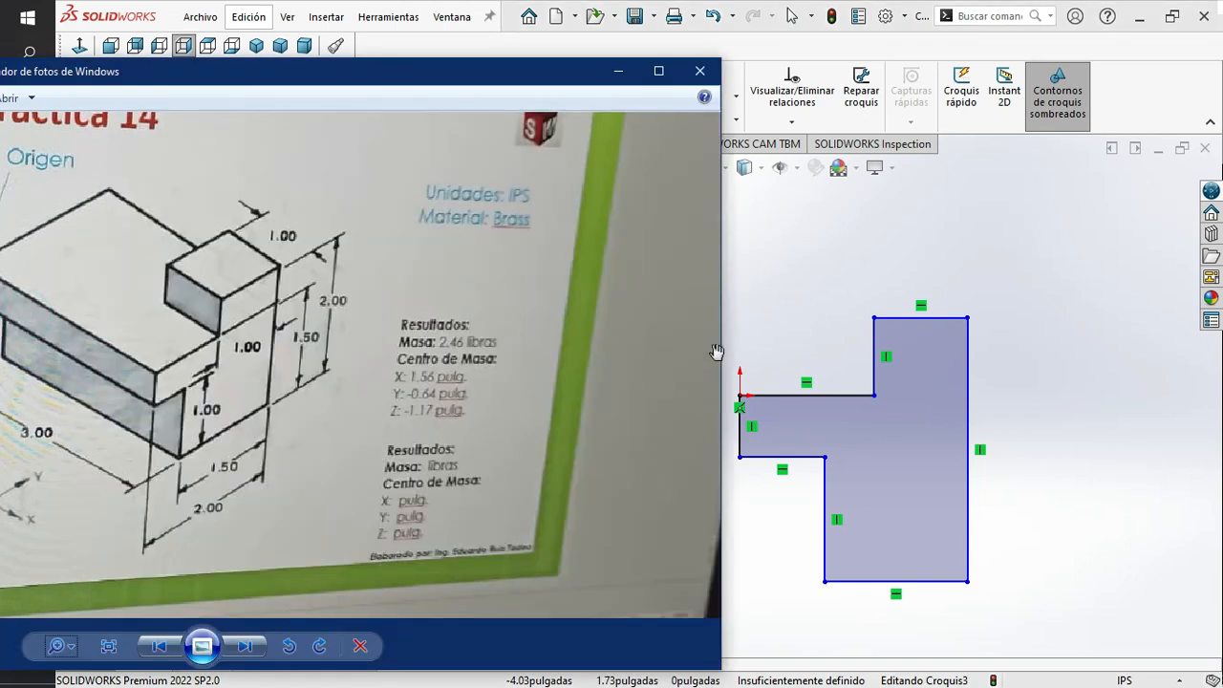
drag(724, 348, 373, 348)
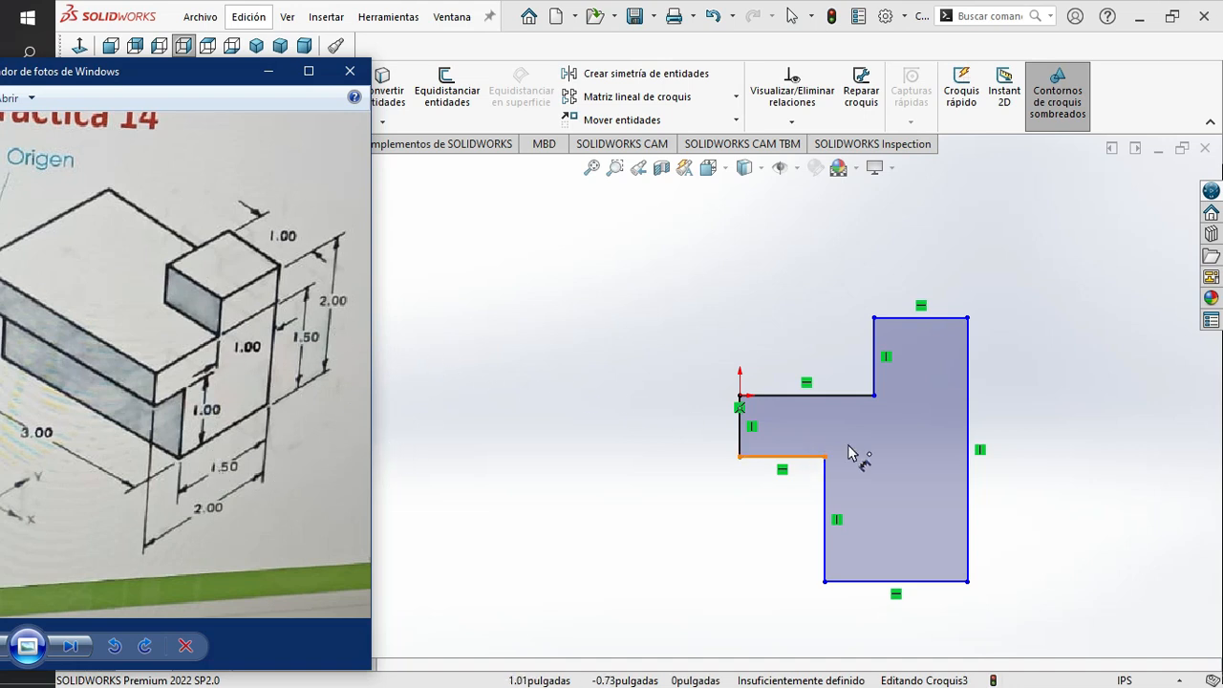
Dimension the tall right vertical edge of the profile as 2 in.
click(971, 499)
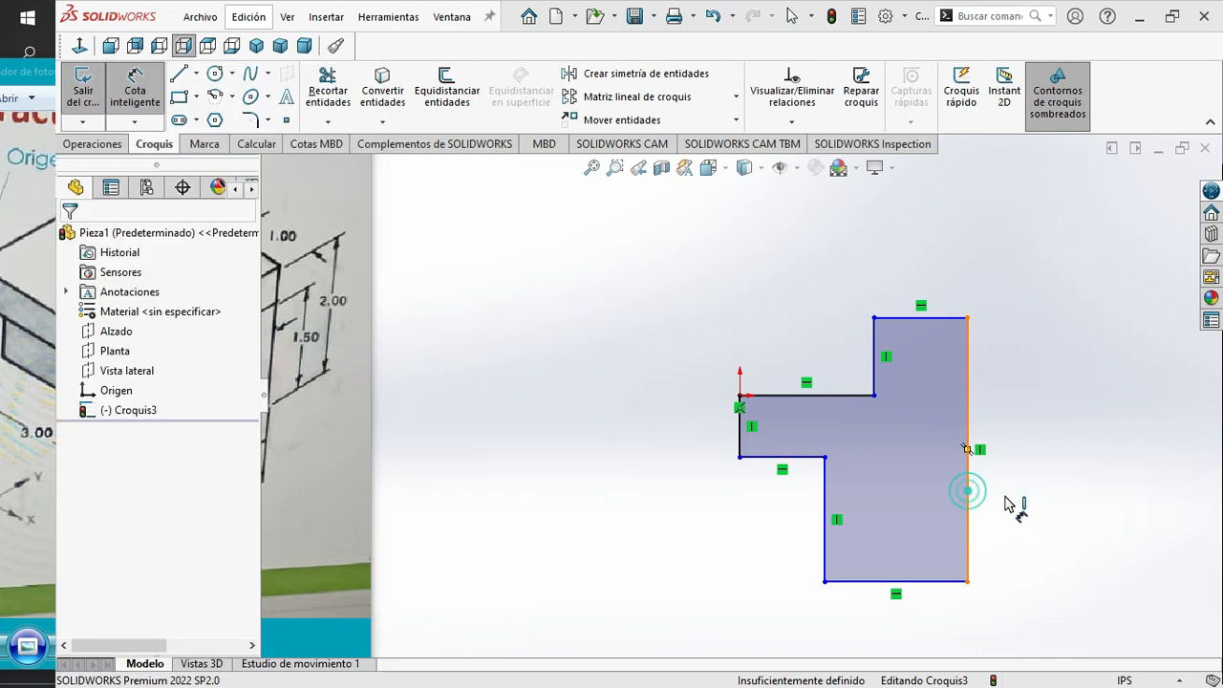
click(1045, 499)
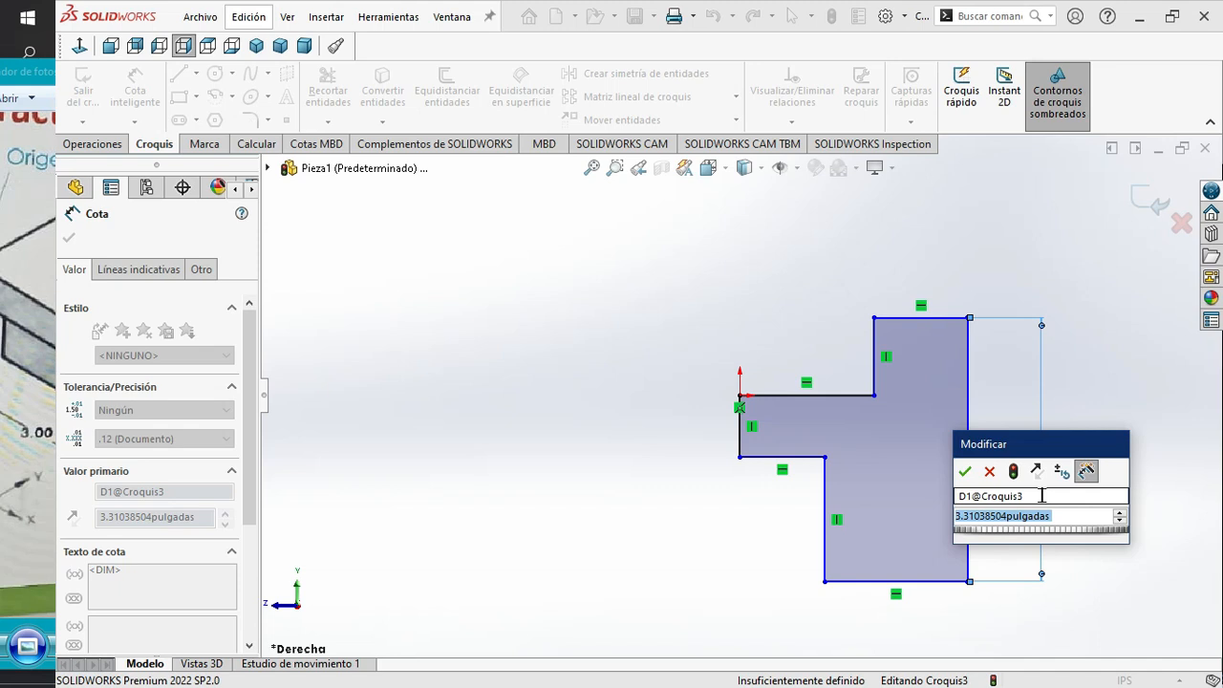
text(2)
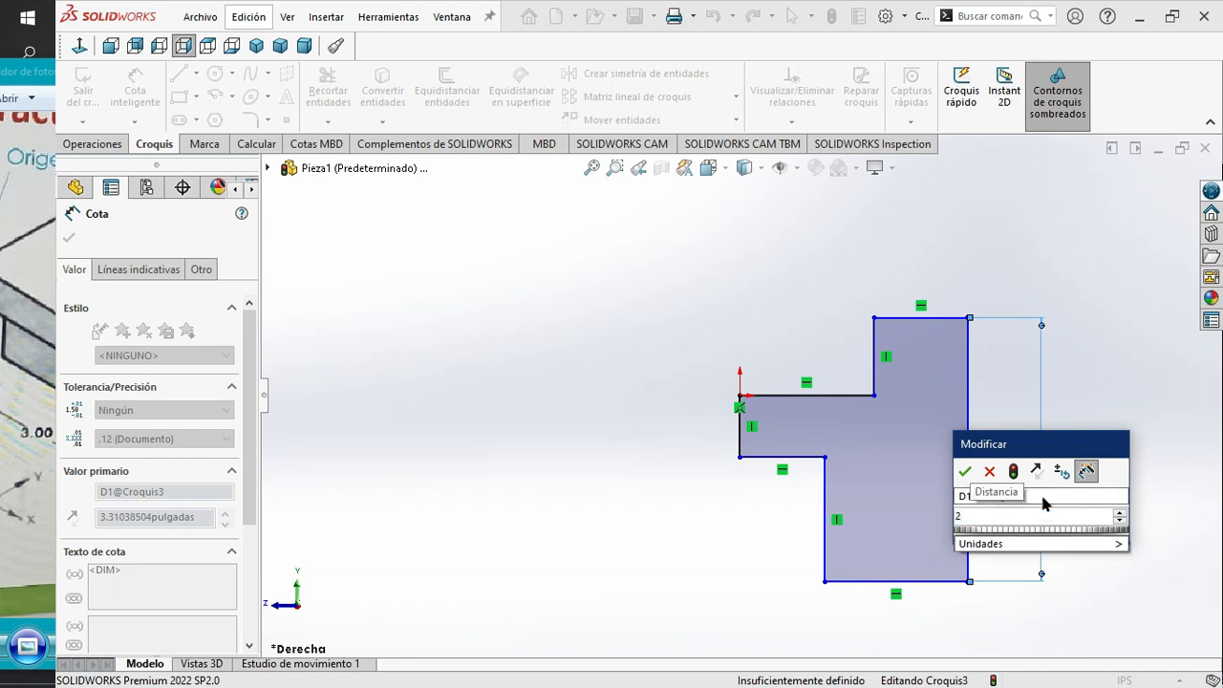
click(964, 471)
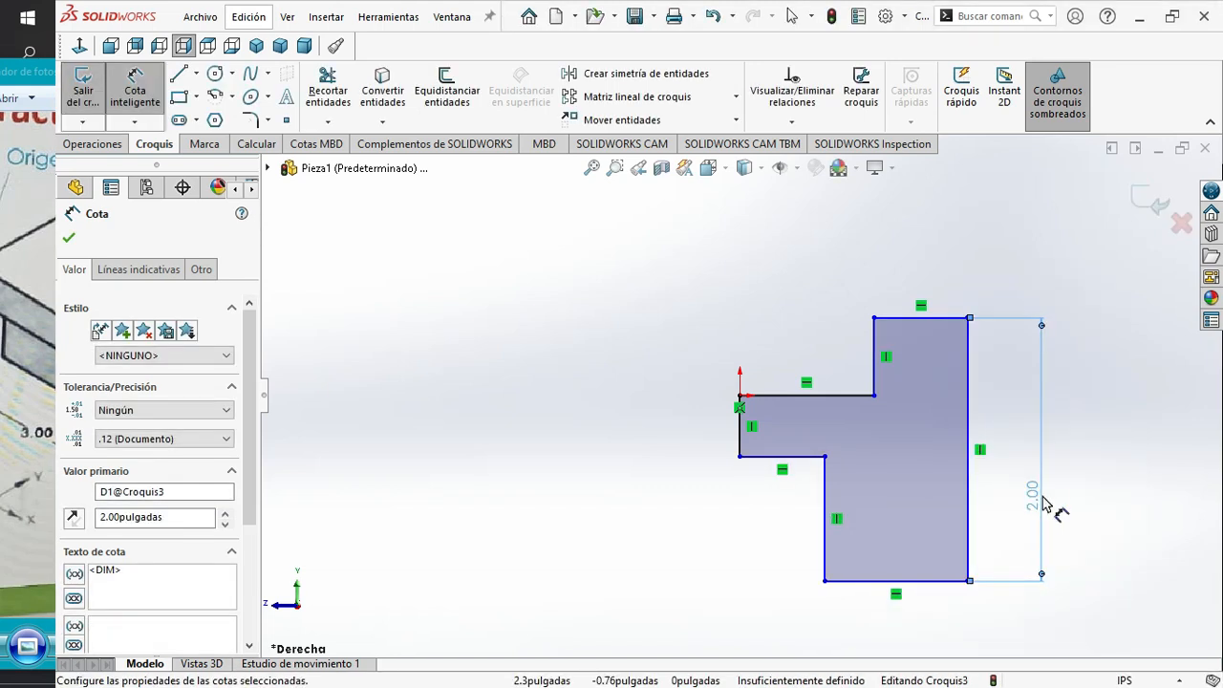
Dimension the lowest horizontal edge of the profile as 1.5 in.
click(927, 580)
click(932, 616)
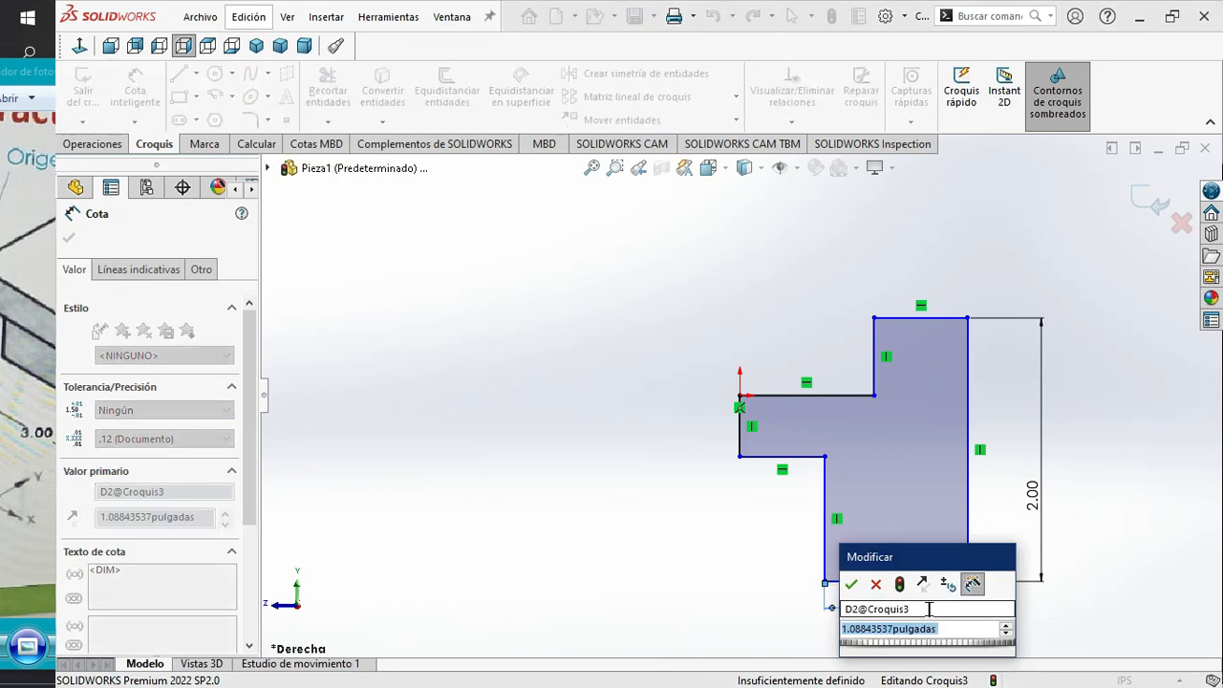
text(1.5)
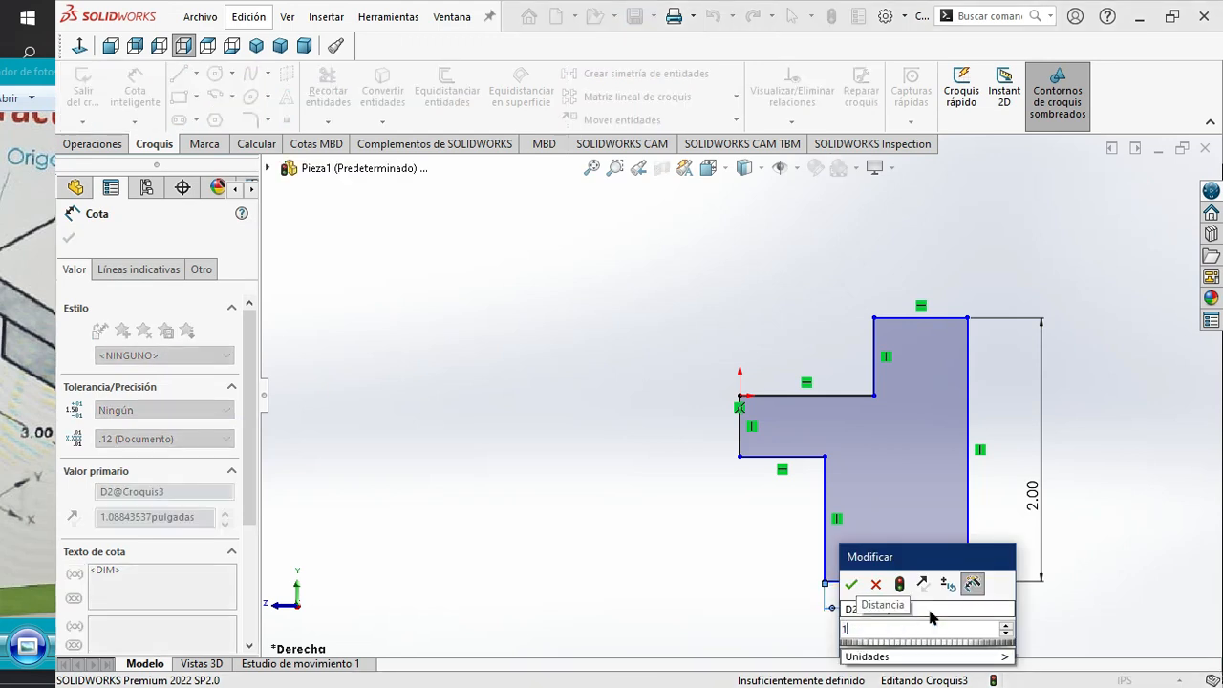
key(Return)
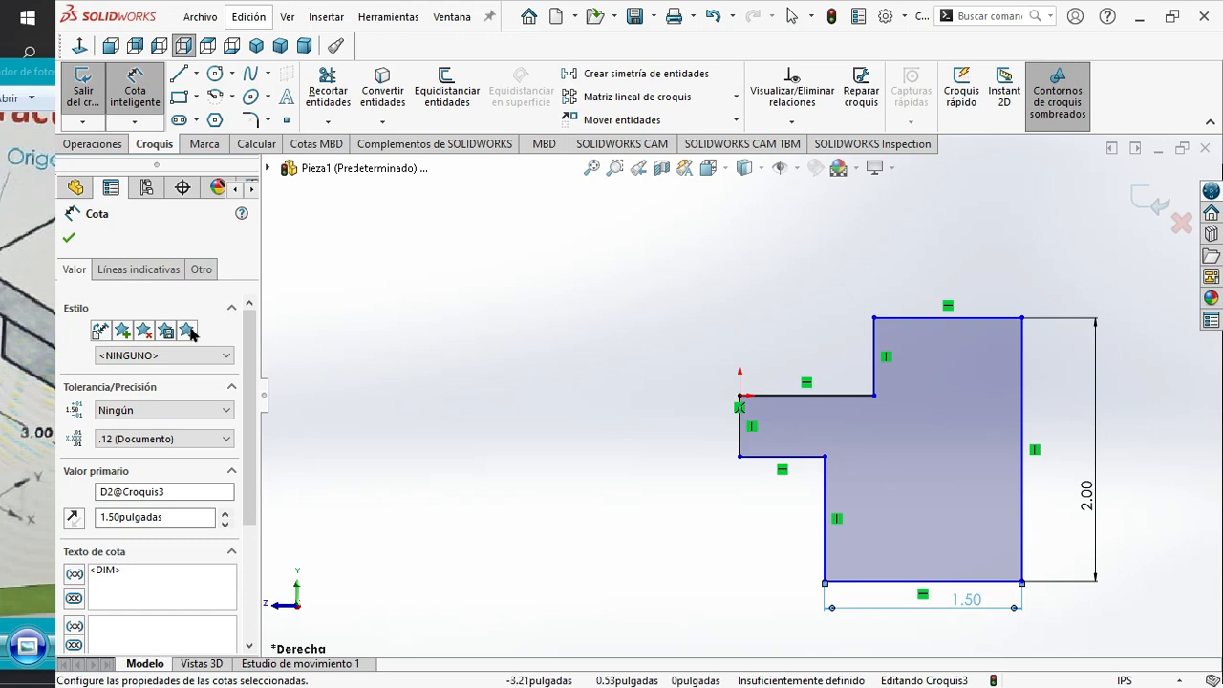
Check the Práctica 14 drawing and dimension the short horizontal edge under the overhang as 0.5 in.
click(34, 357)
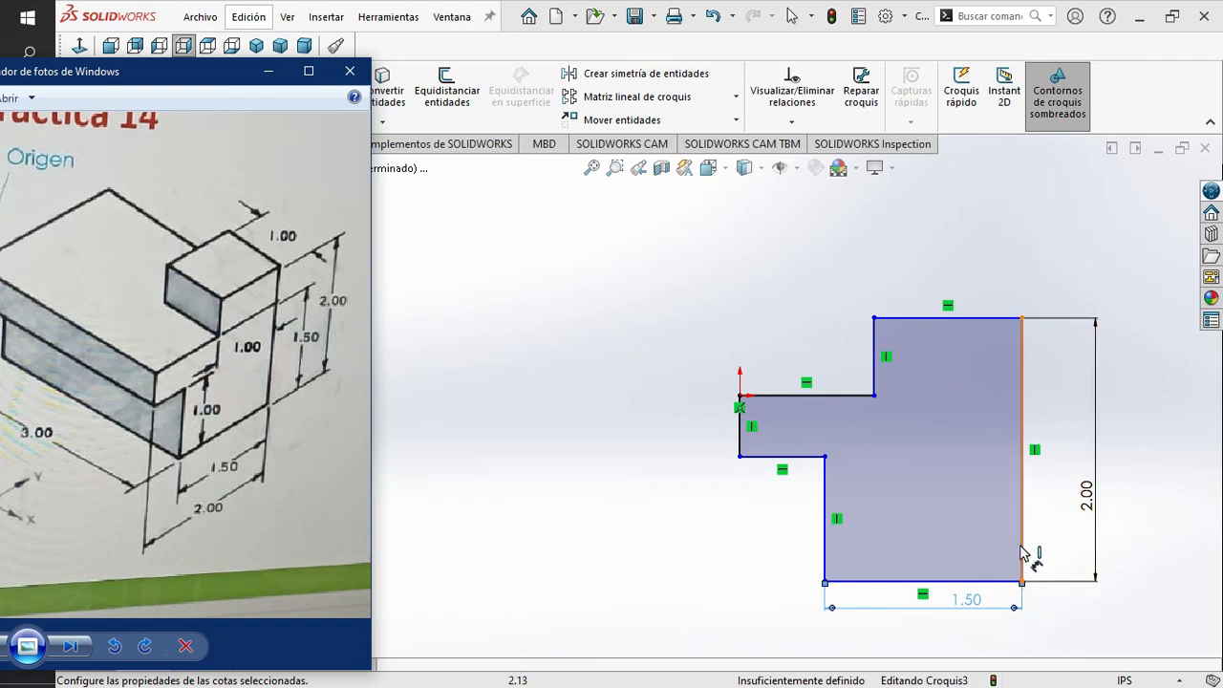
click(759, 458)
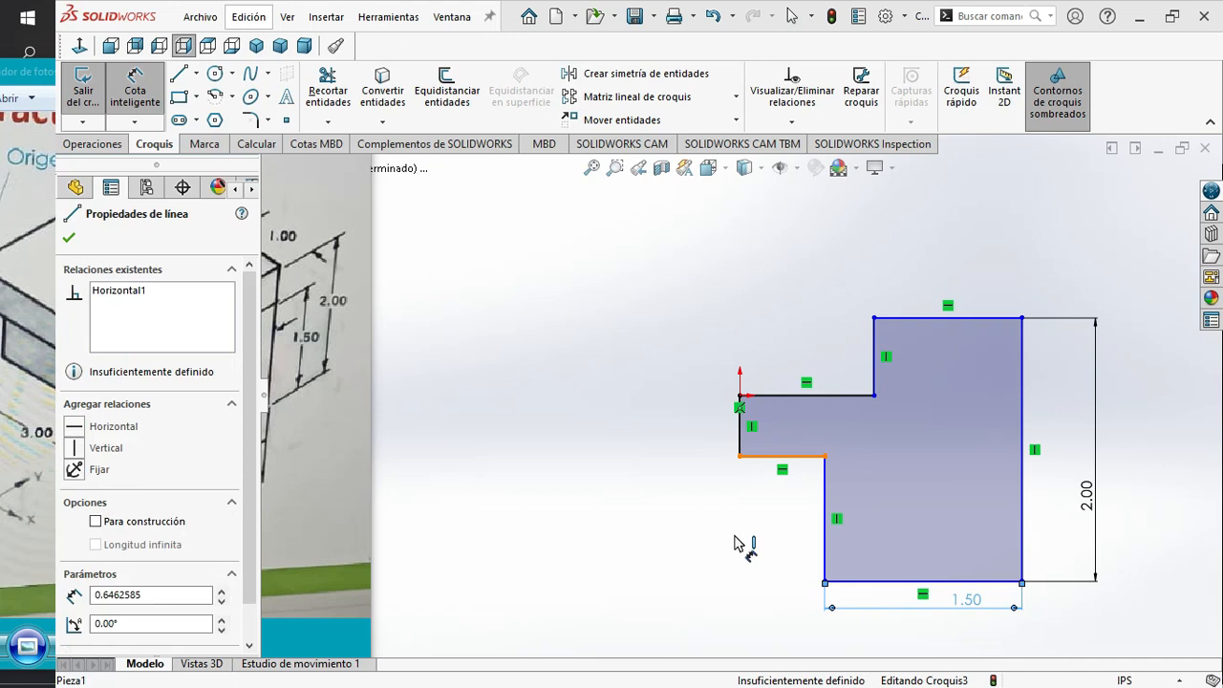
click(737, 549)
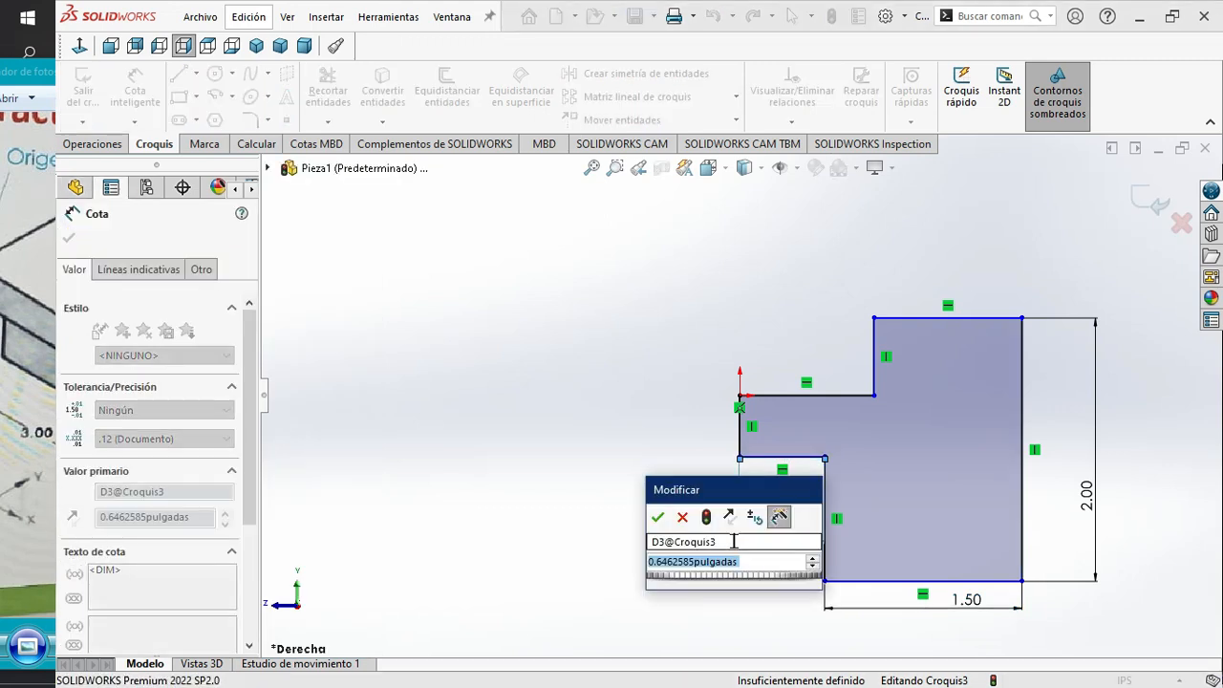
text(.5)
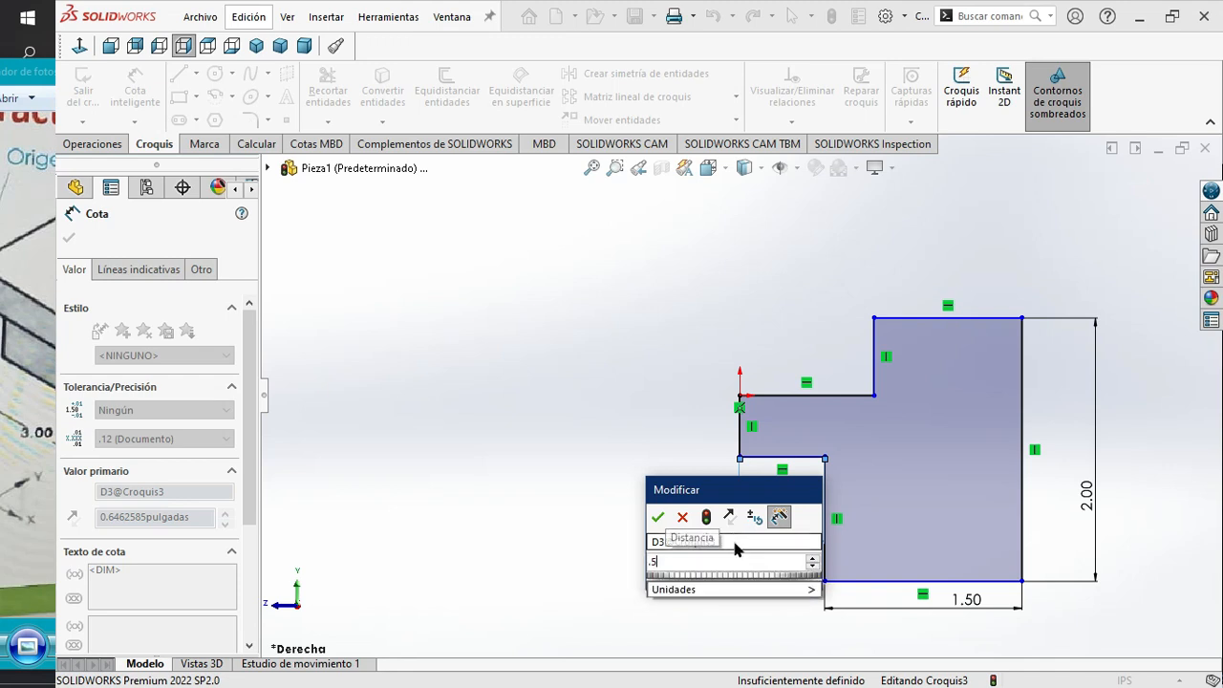
key(Return)
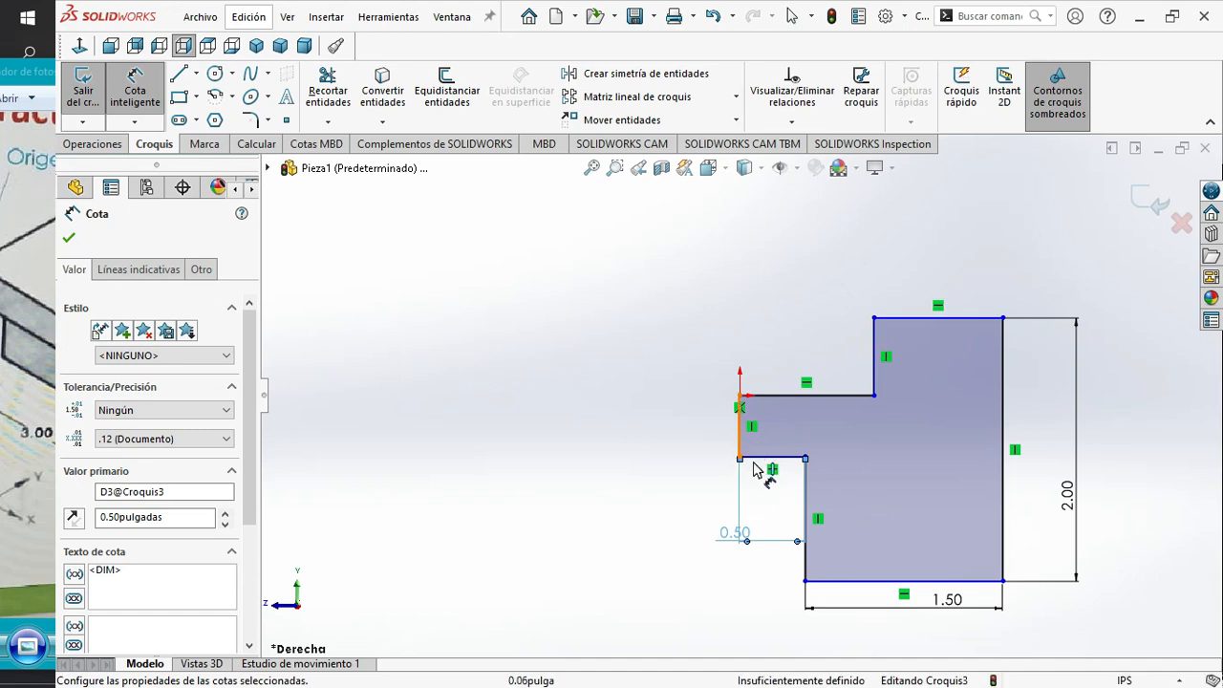
Dimension the vertical edge below the overhang, down to the profile's base, as 1 in.
click(805, 559)
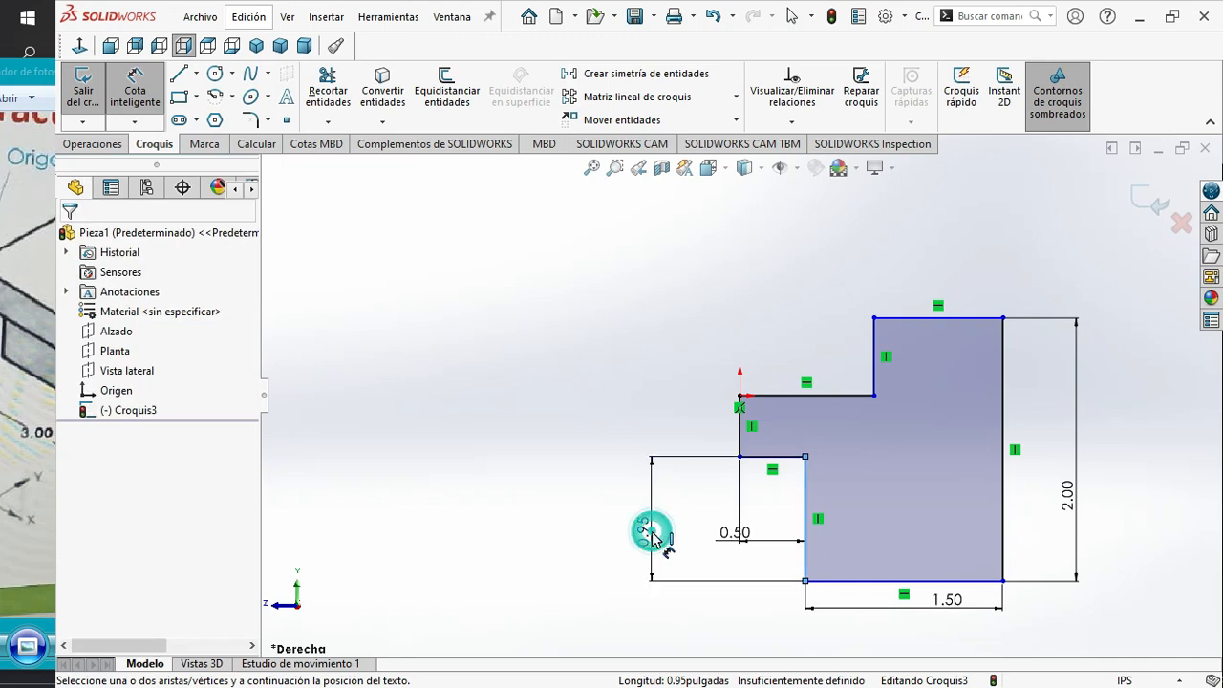
click(652, 538)
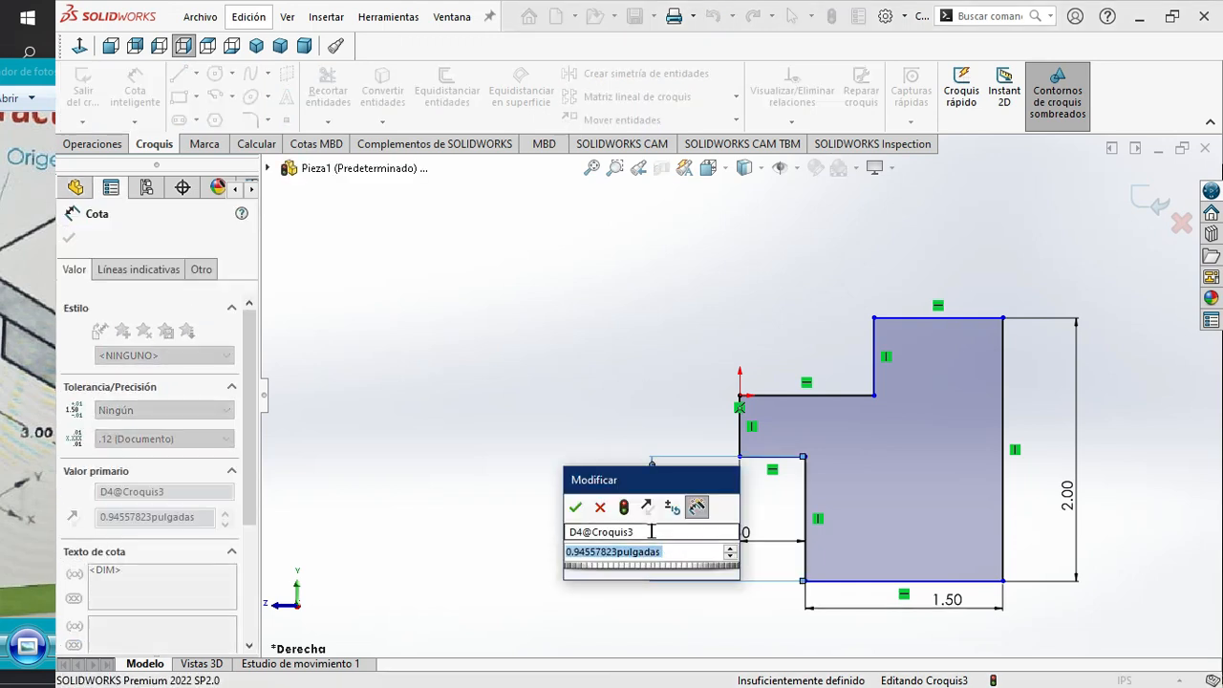
text(1)
key(Return)
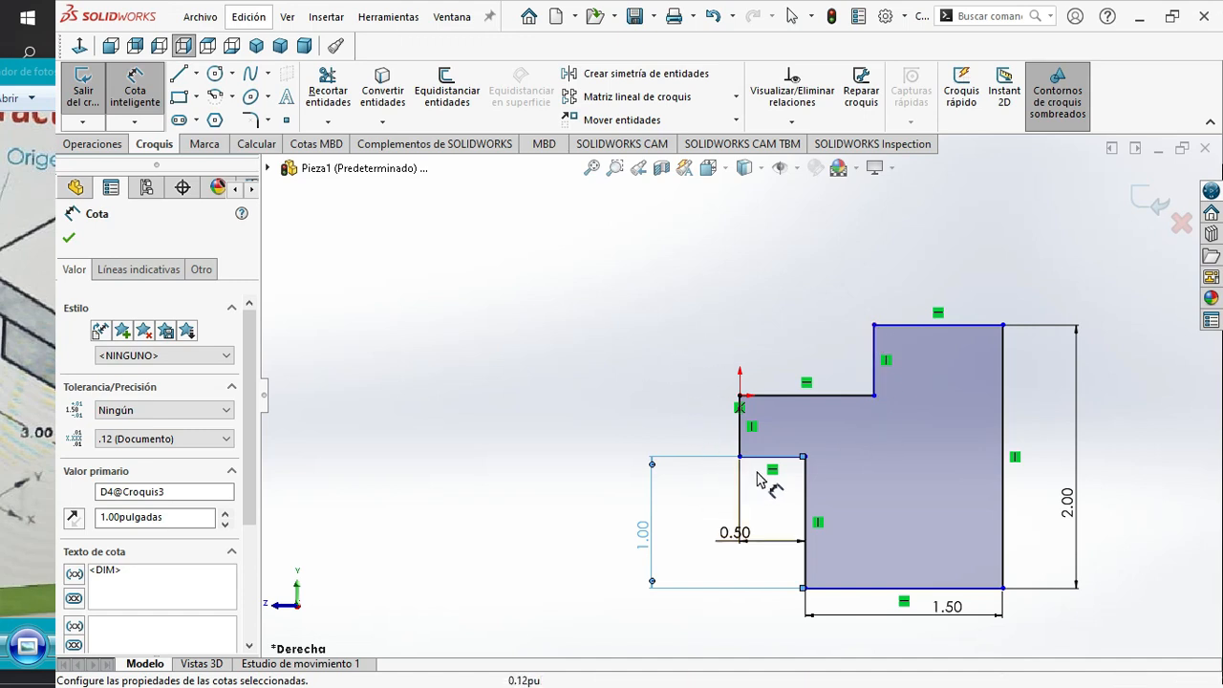
Dimension the short vertical edge running down from the origin as 0.5 in.
click(742, 444)
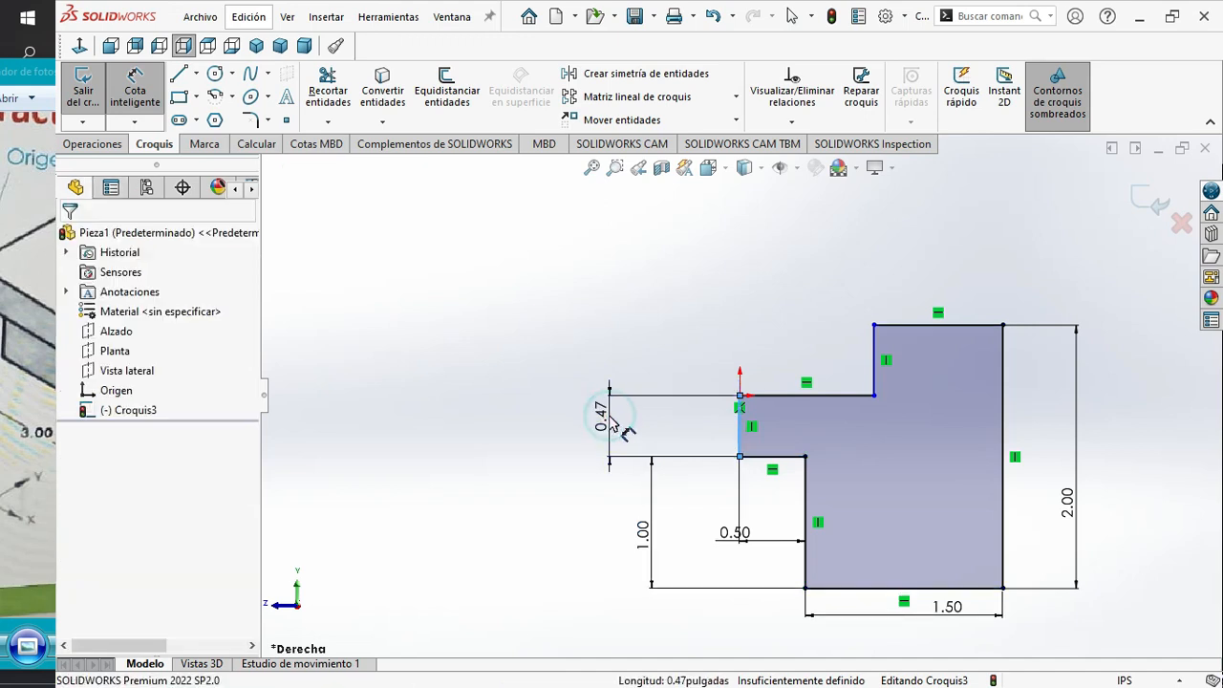
click(625, 425)
text(0.5)
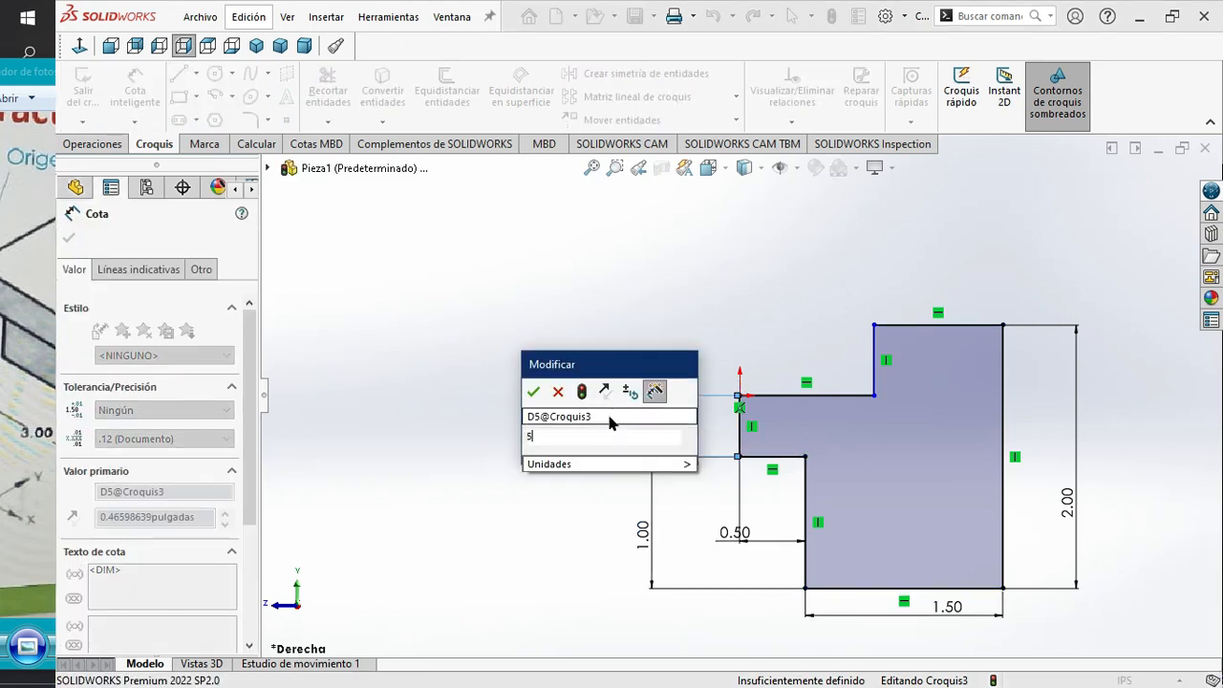
key(Return)
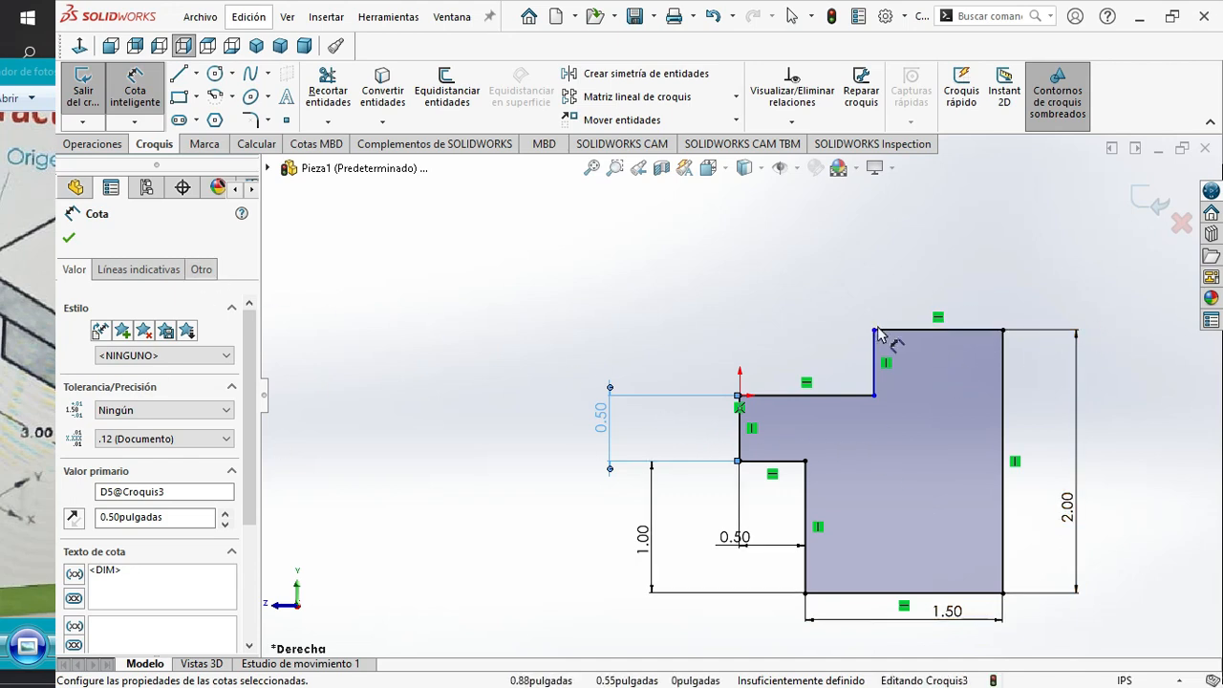
Check the drawing, dimension the profile's uppermost horizontal edge as 1 in, and finish dimensioning.
click(26, 351)
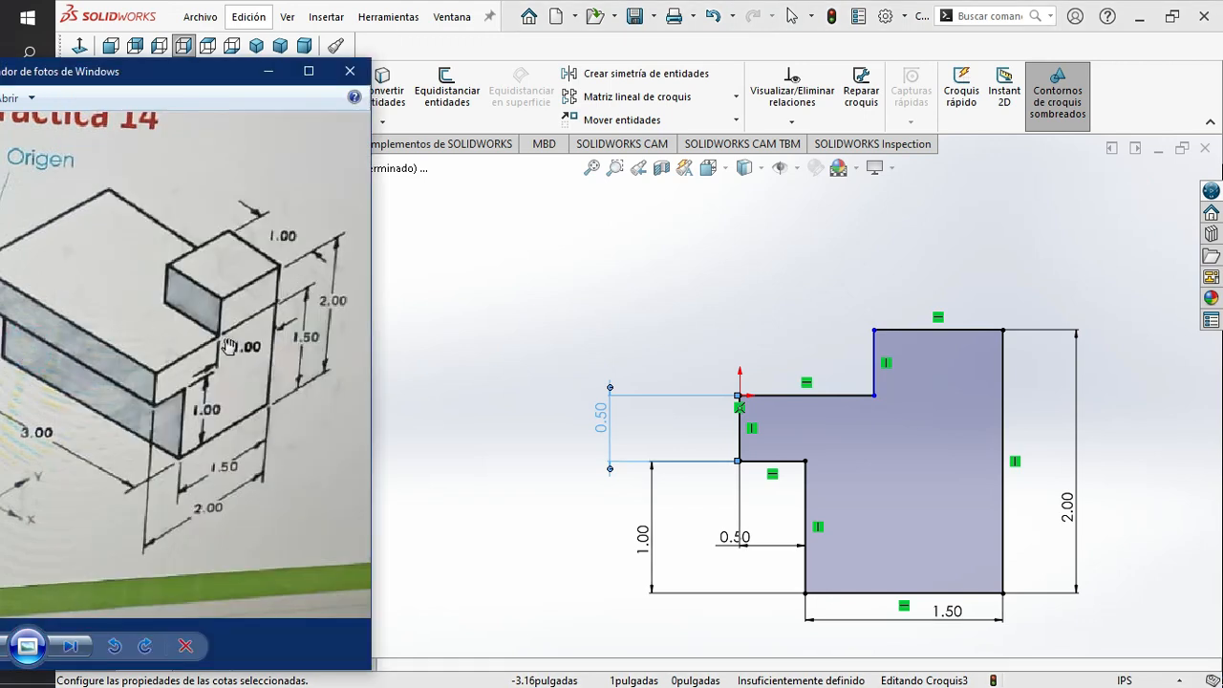
click(954, 330)
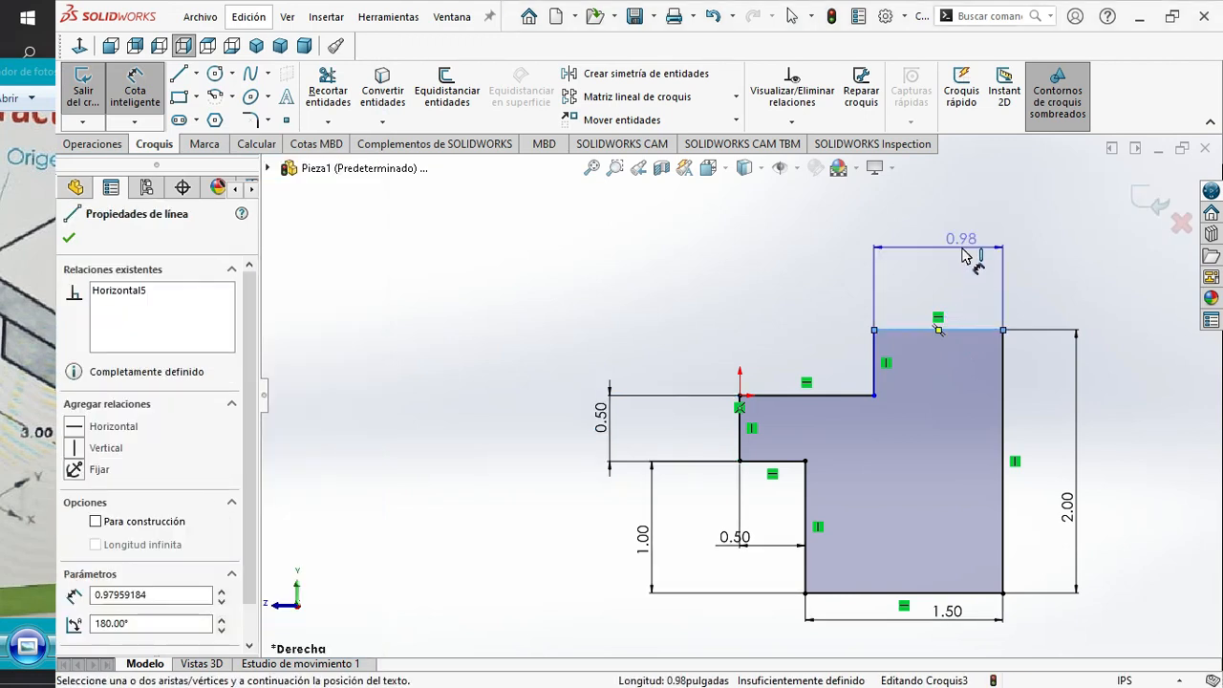
click(963, 252)
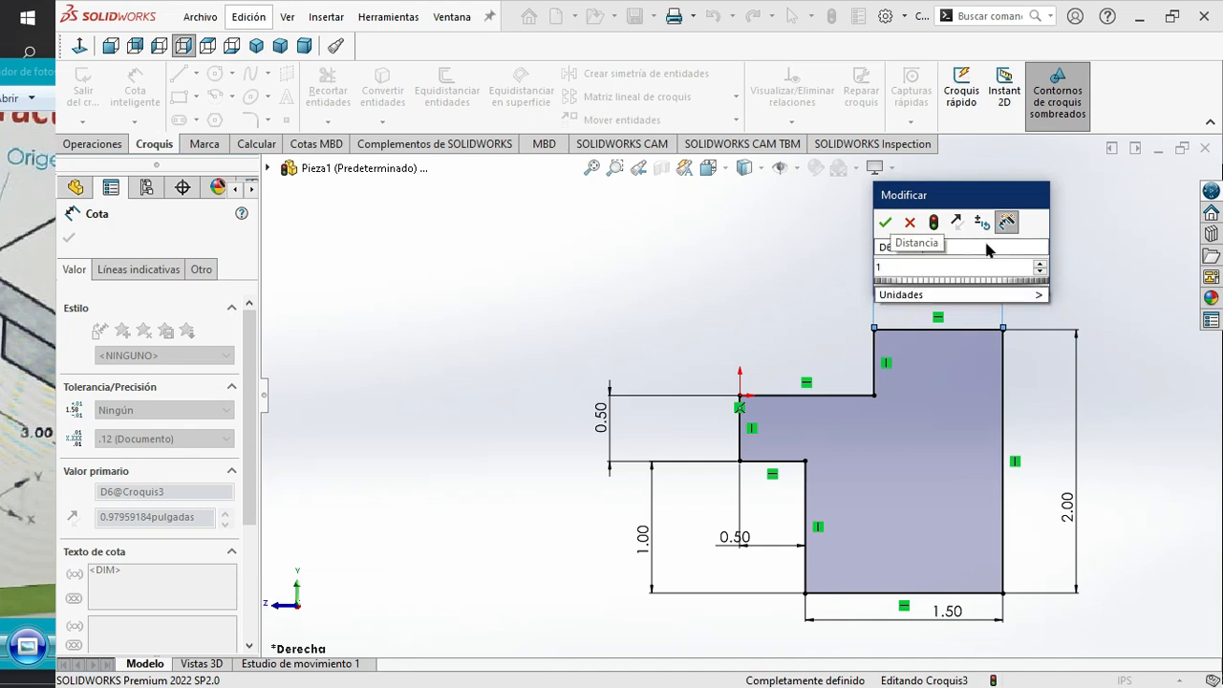
key(Return)
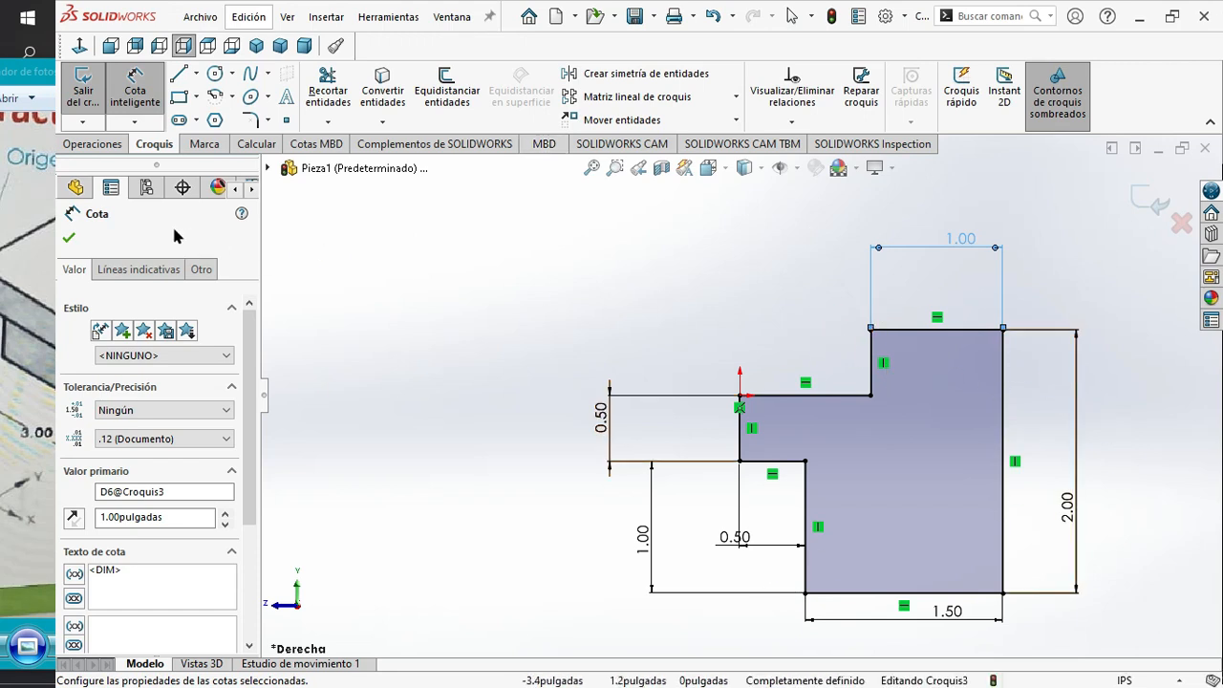
click(66, 240)
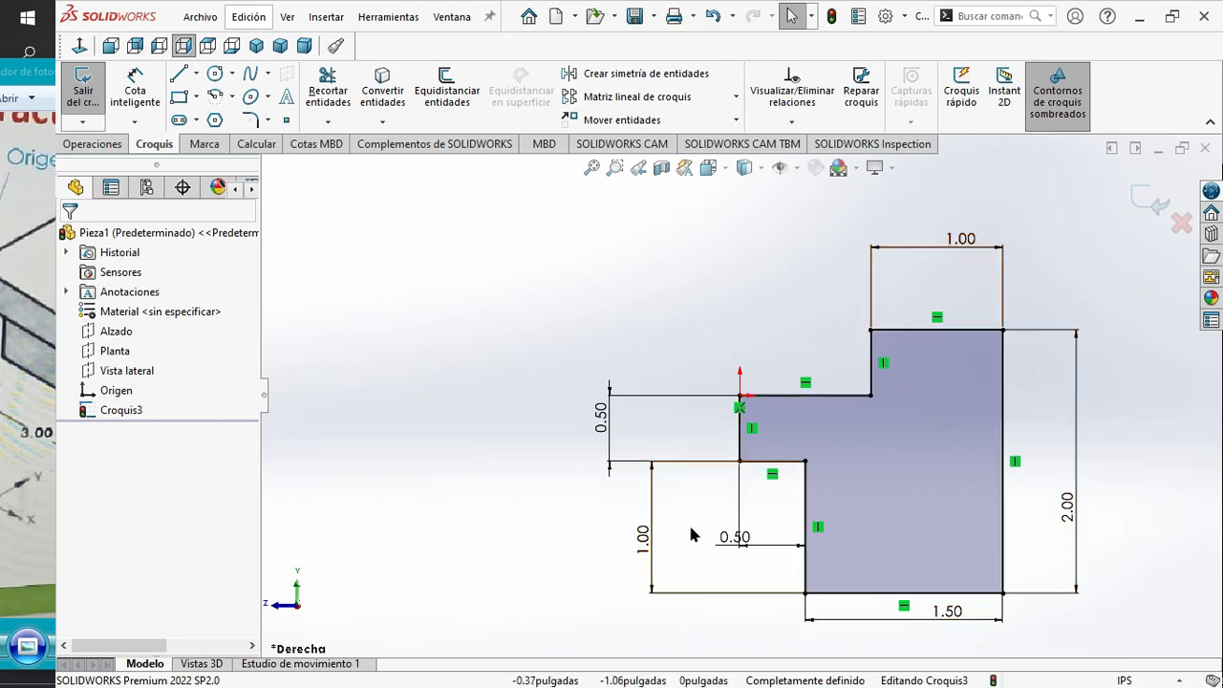
Start a boss extrusion of the profile, checking the block's length in the drawing, and set its depth to 3 in.
click(94, 145)
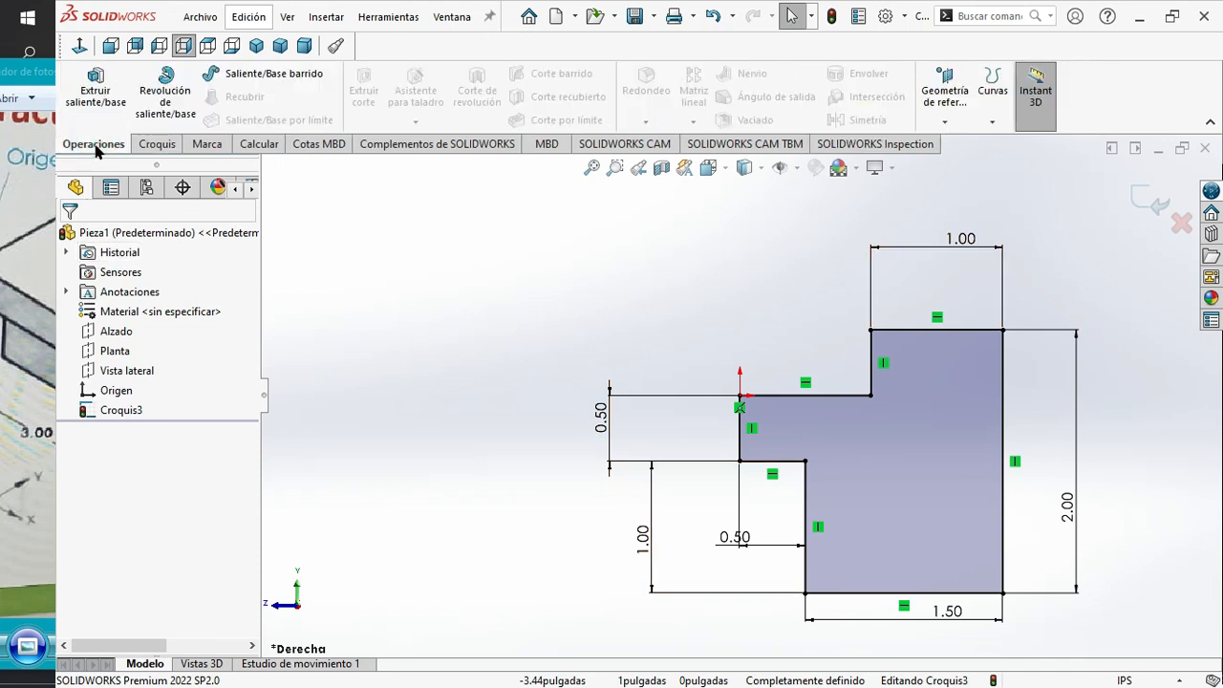
click(88, 84)
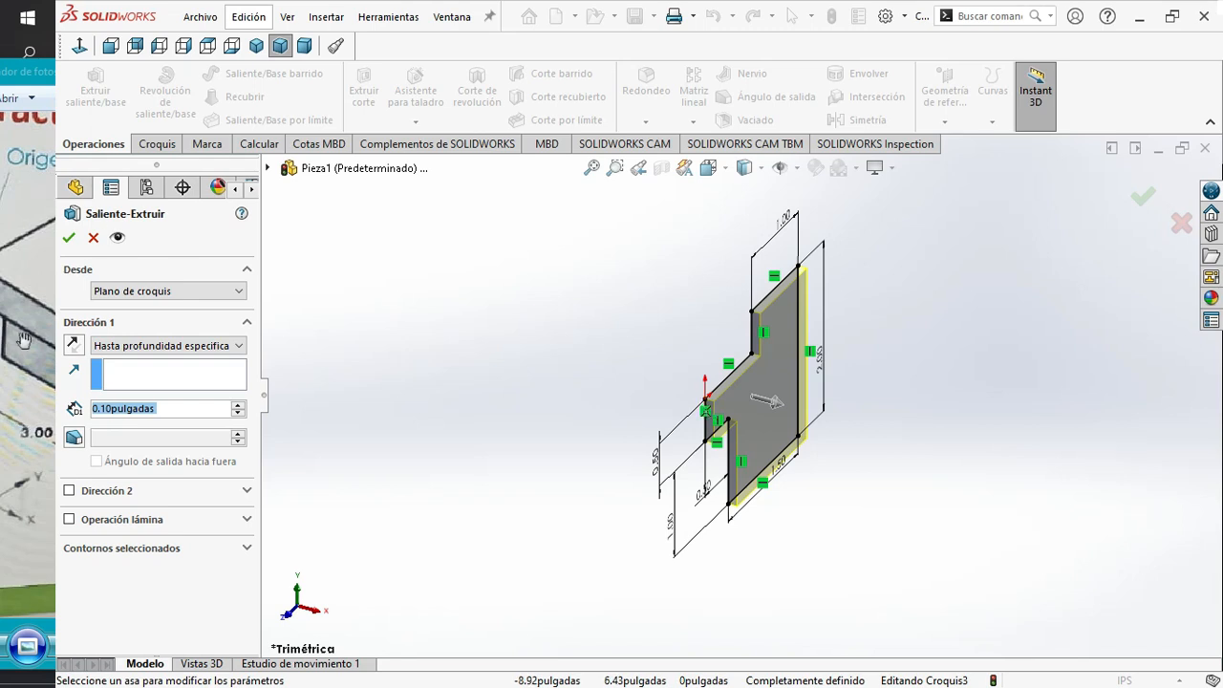
click(21, 282)
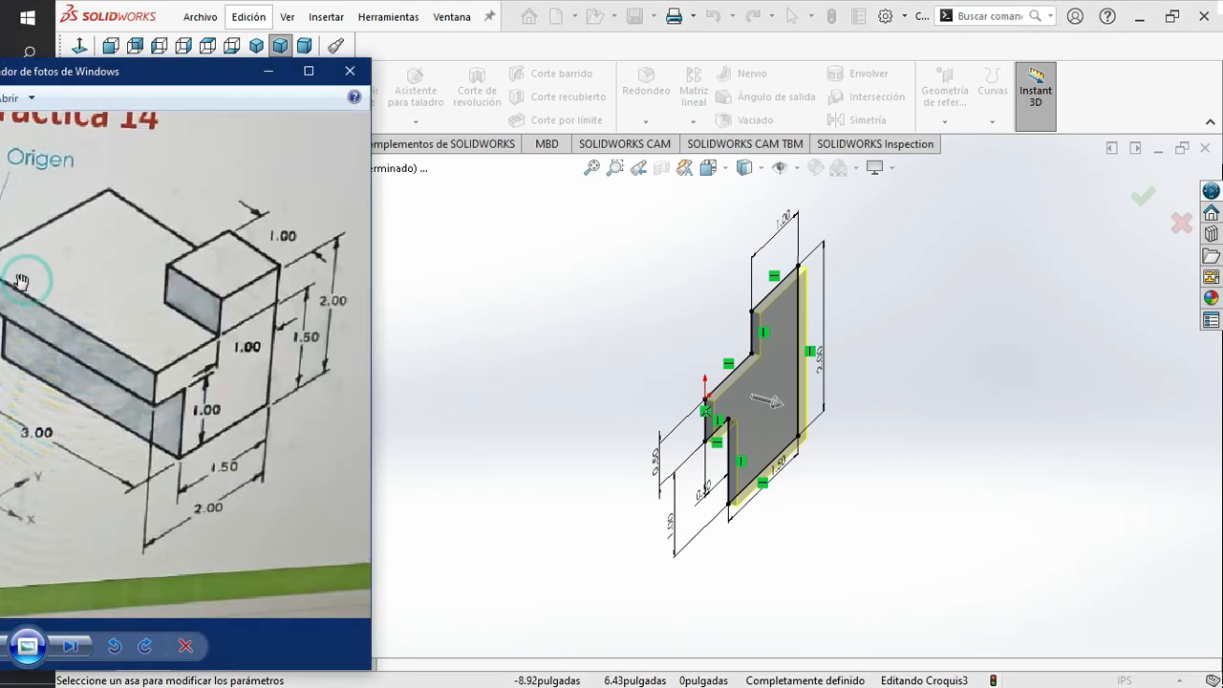
drag(43, 280, 112, 292)
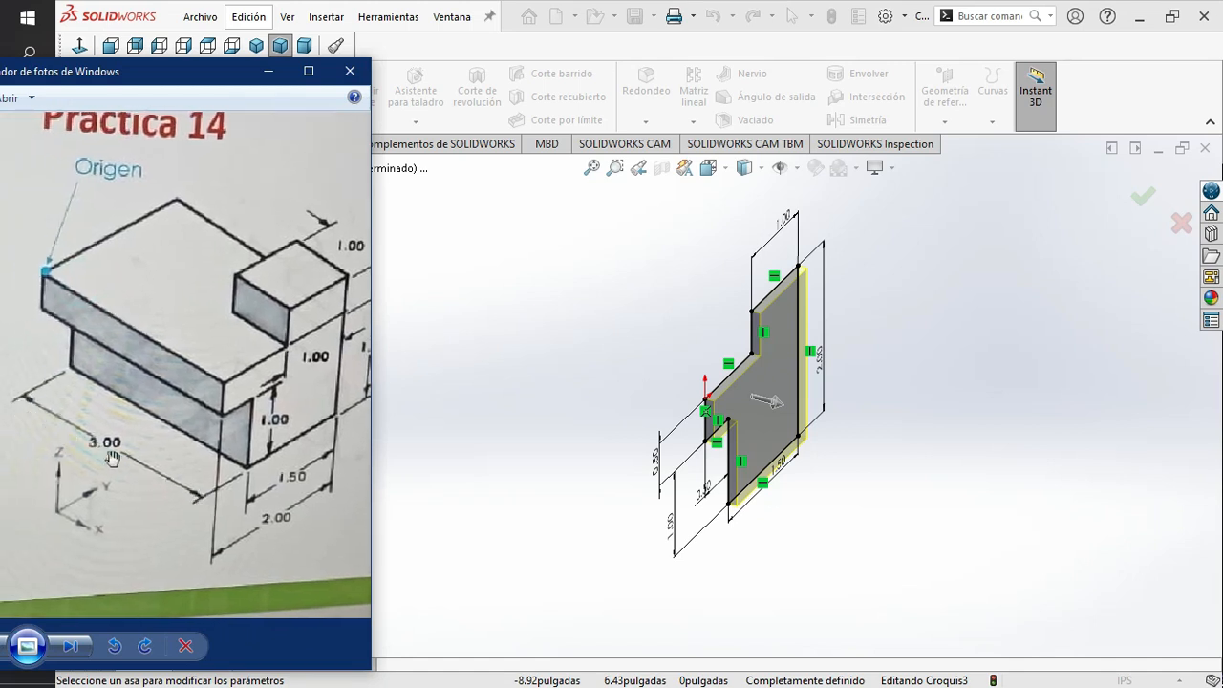
click(776, 409)
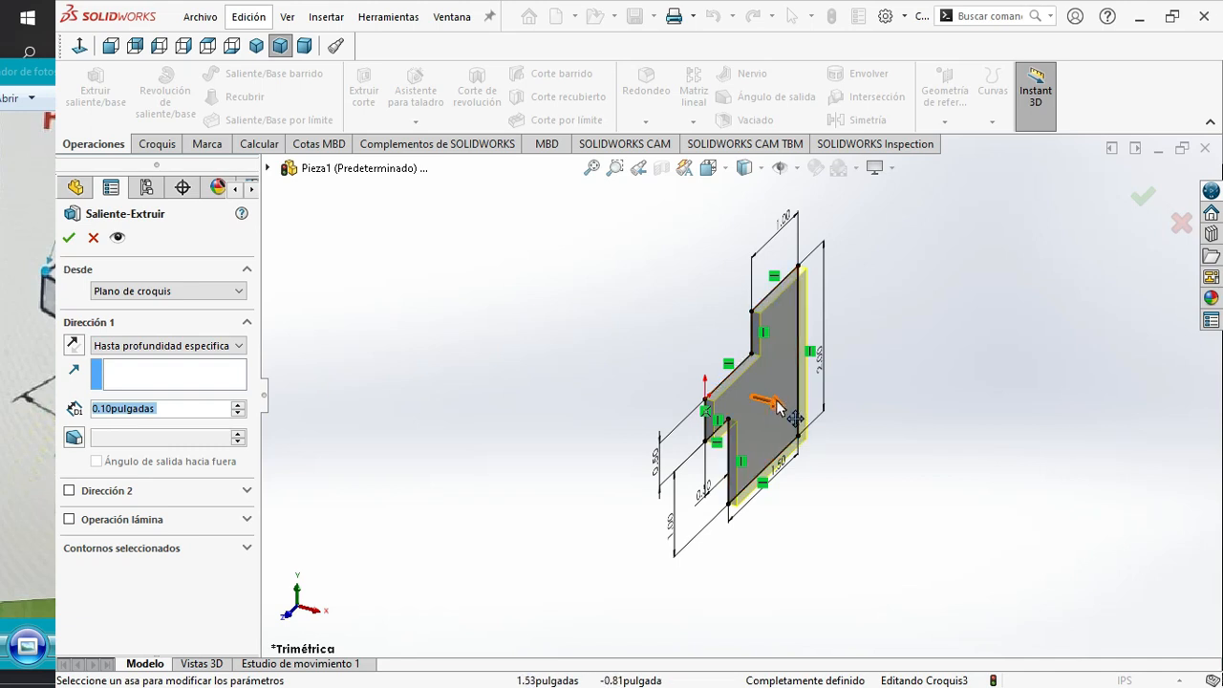
mouse_move(779, 407)
mouse_down()
mouse_move(863, 458)
mouse_move(1036, 515)
mouse_move(1017, 509)
mouse_up()
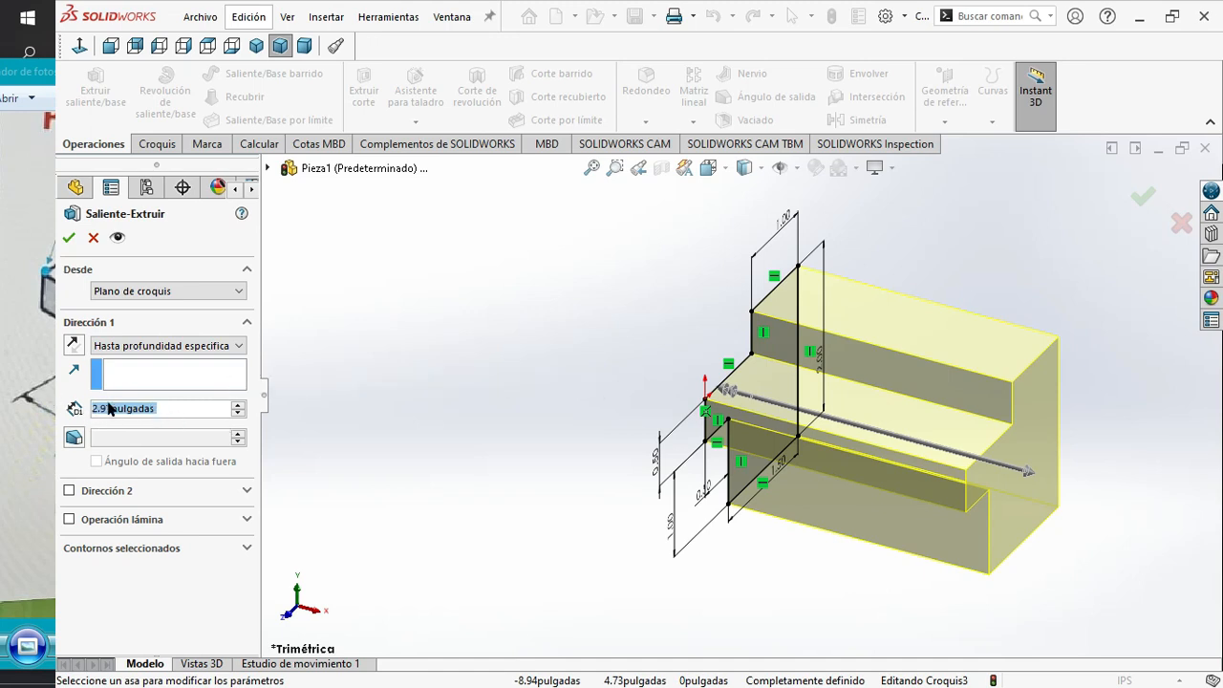
click(158, 406)
double_click(159, 407)
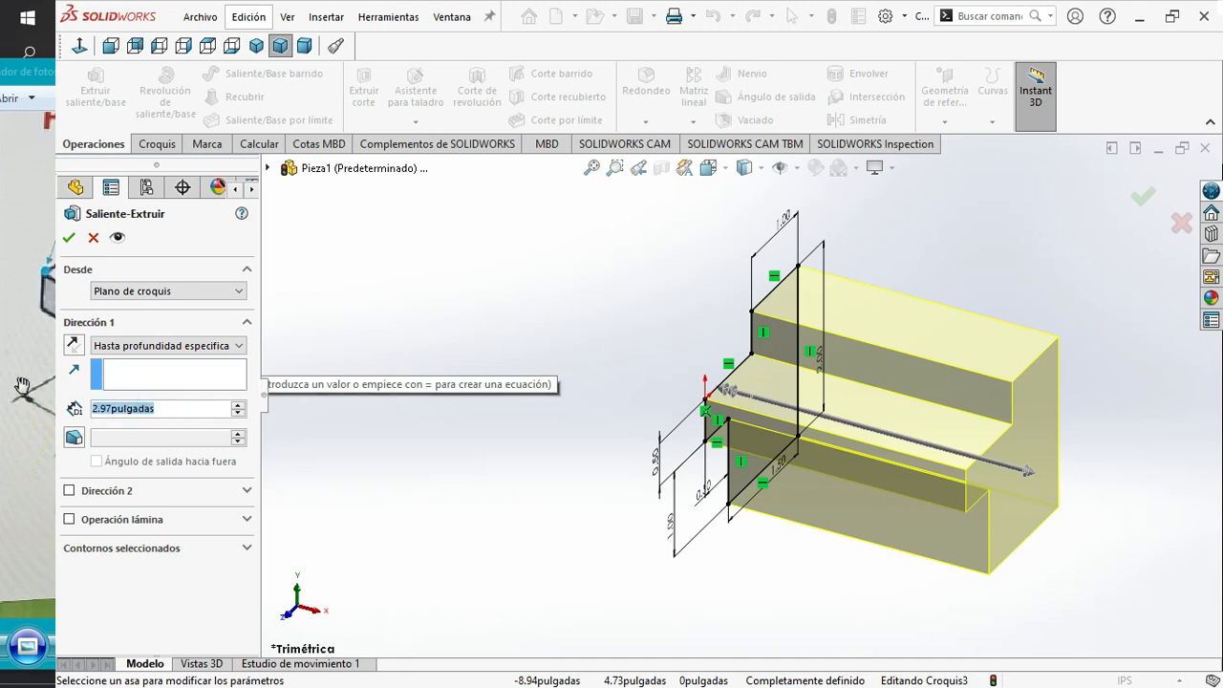
text(3)
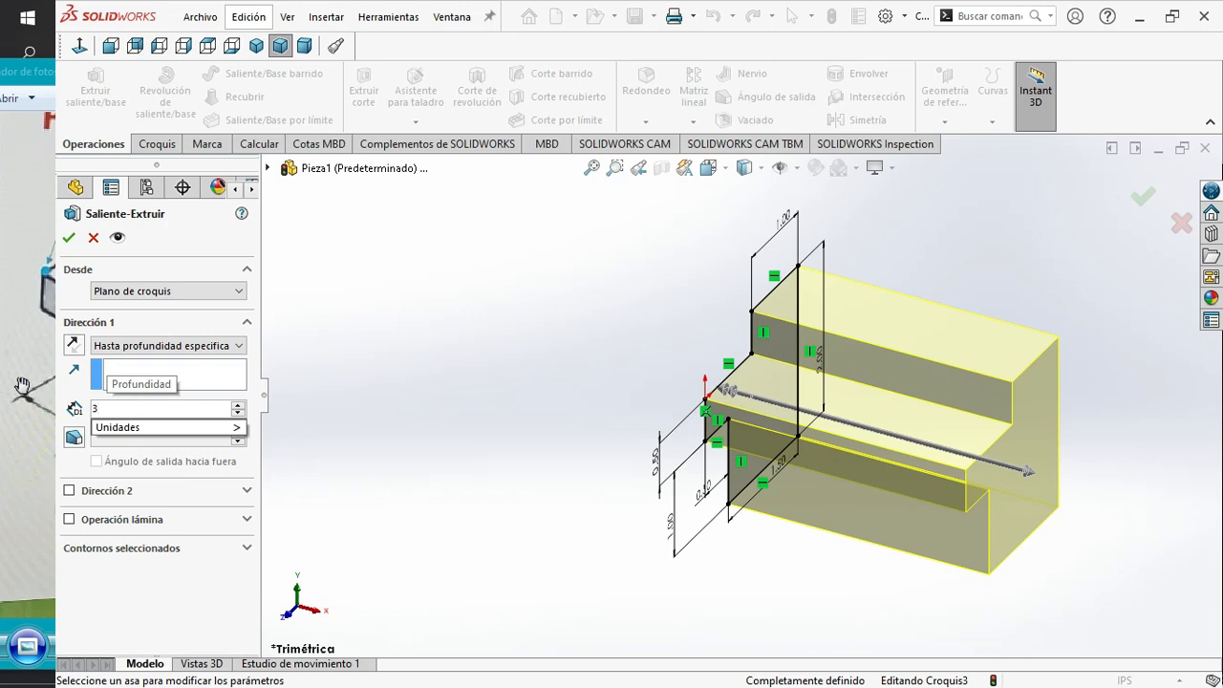
key(Return)
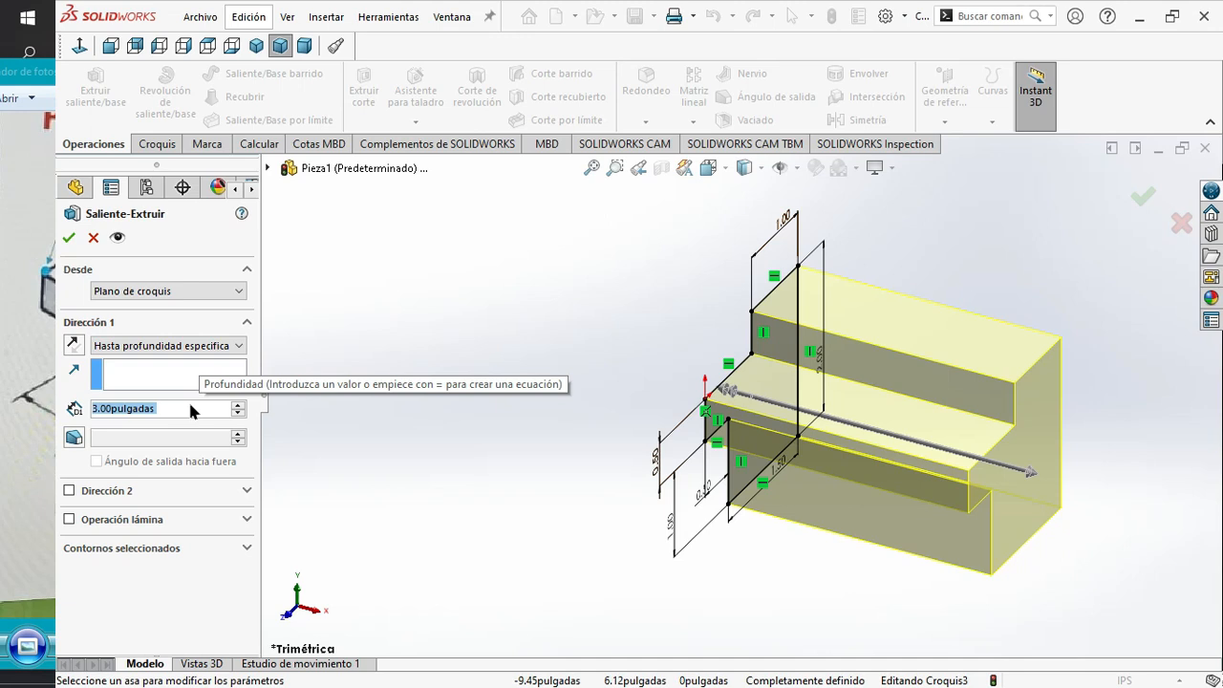
Try extrusion depths of 10 in and 1 in for the profile.
text(10)
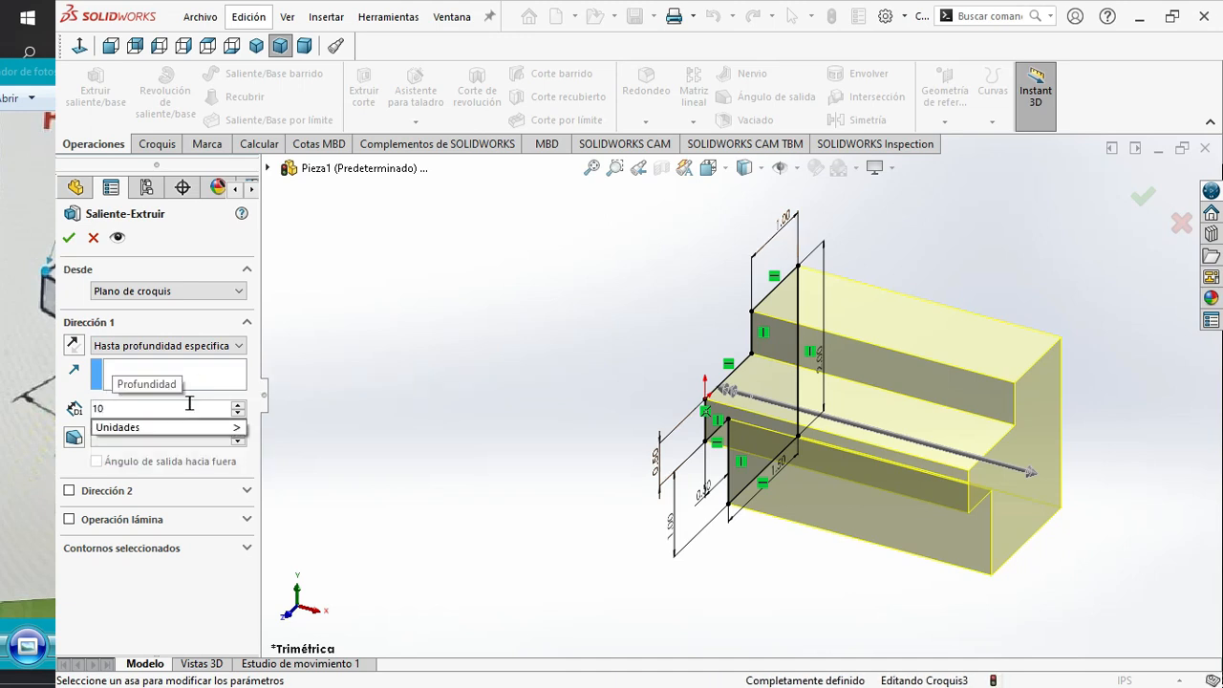
key(Return)
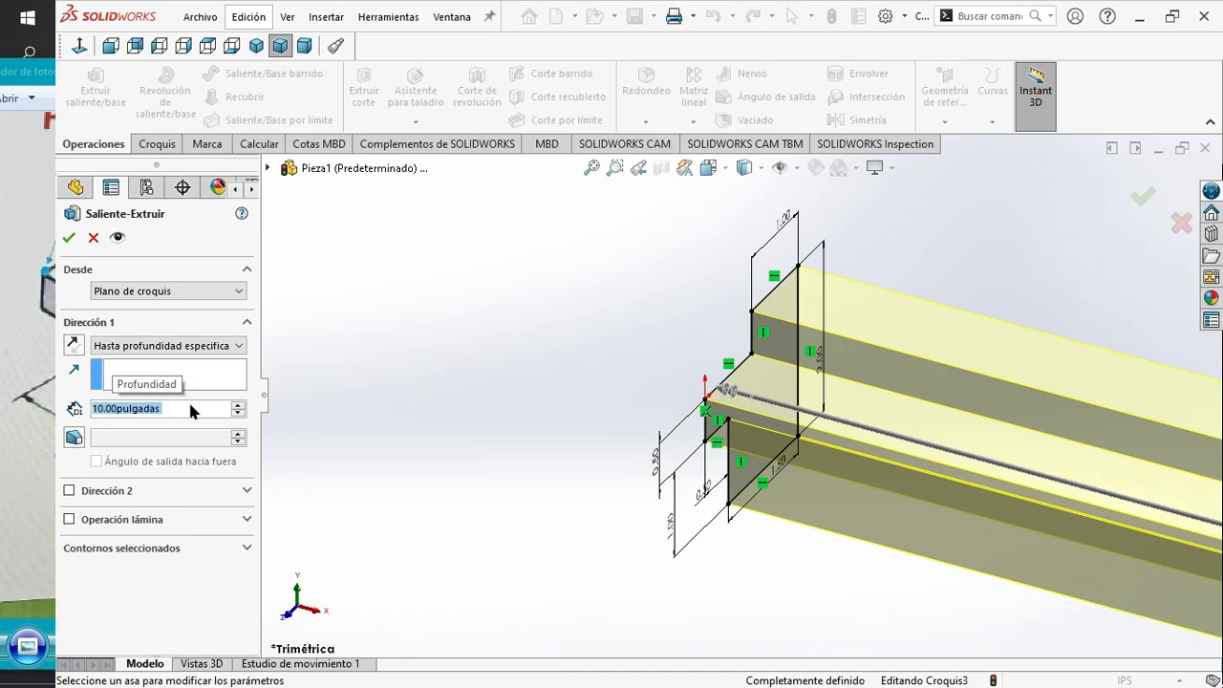
text(1)
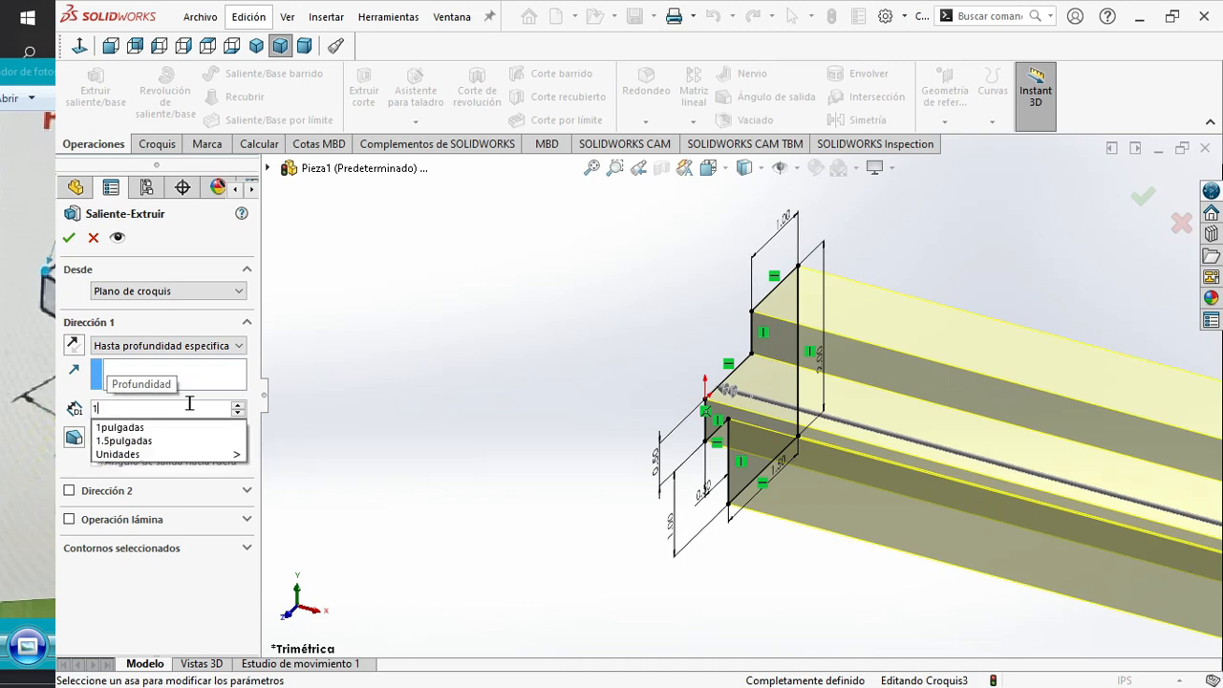
key(Return)
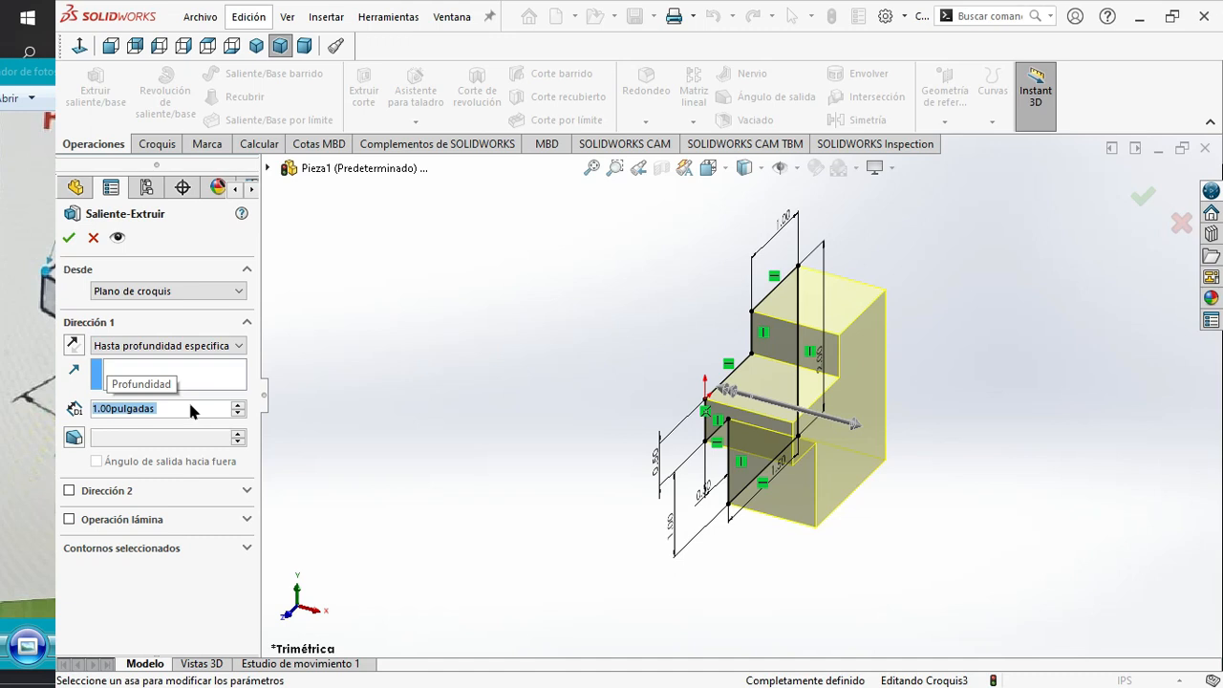
Set the extrusion depth to 3 in and accept the boss extrusion.
text(3)
key(Return)
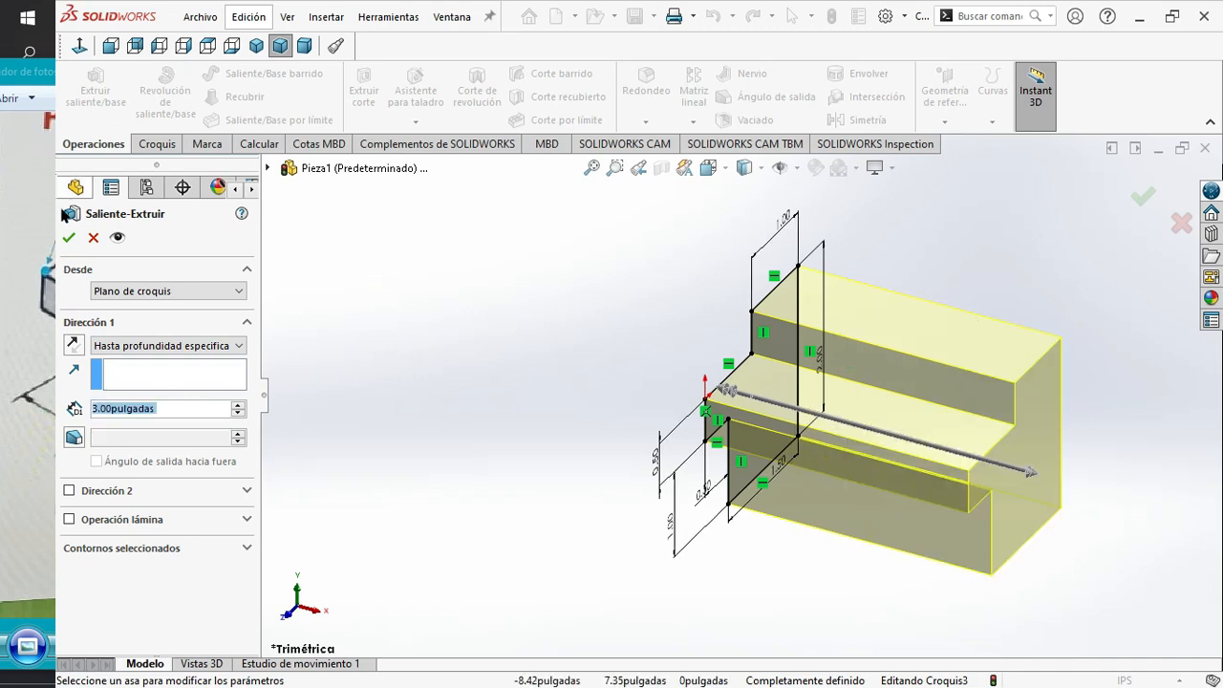
click(67, 239)
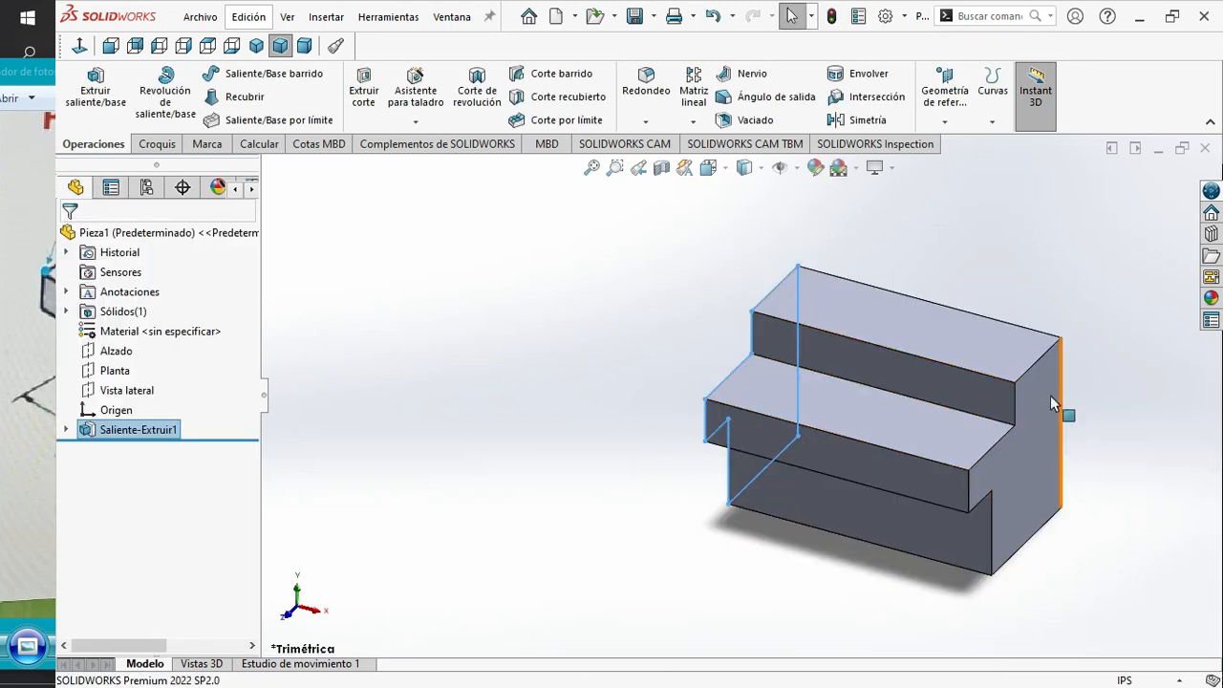
Compare the extruded block with the Práctica 14 drawing, examining the small raised block at its upper corner.
click(14, 366)
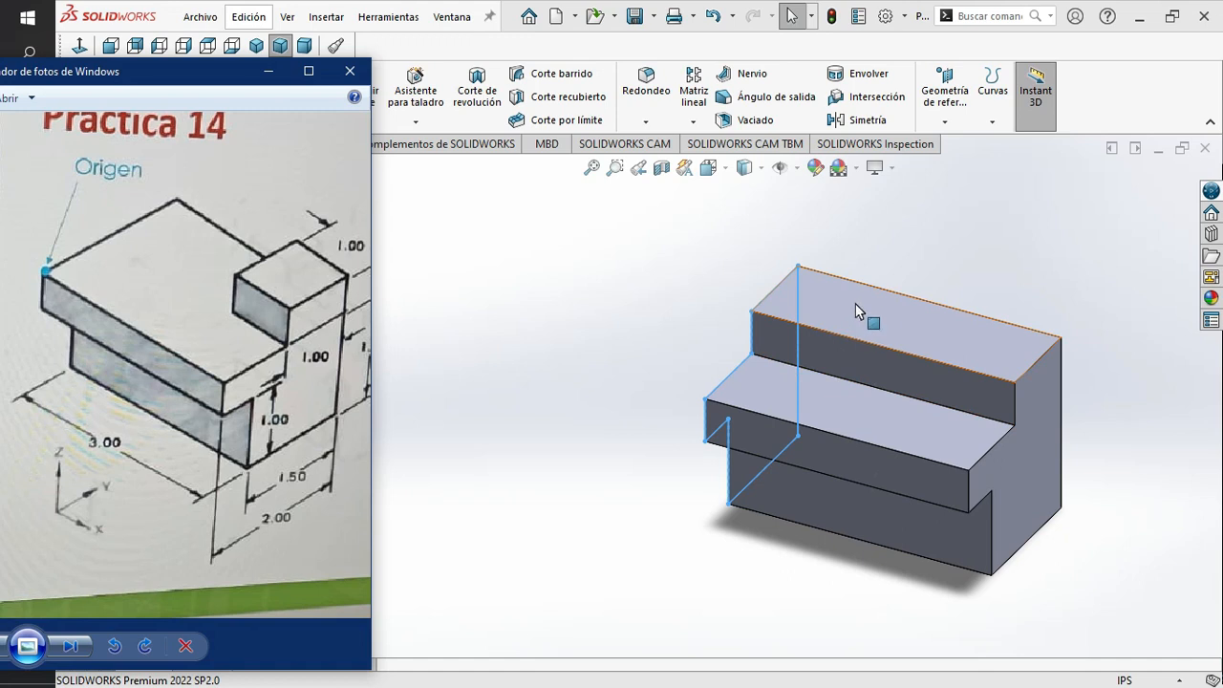
click(523, 262)
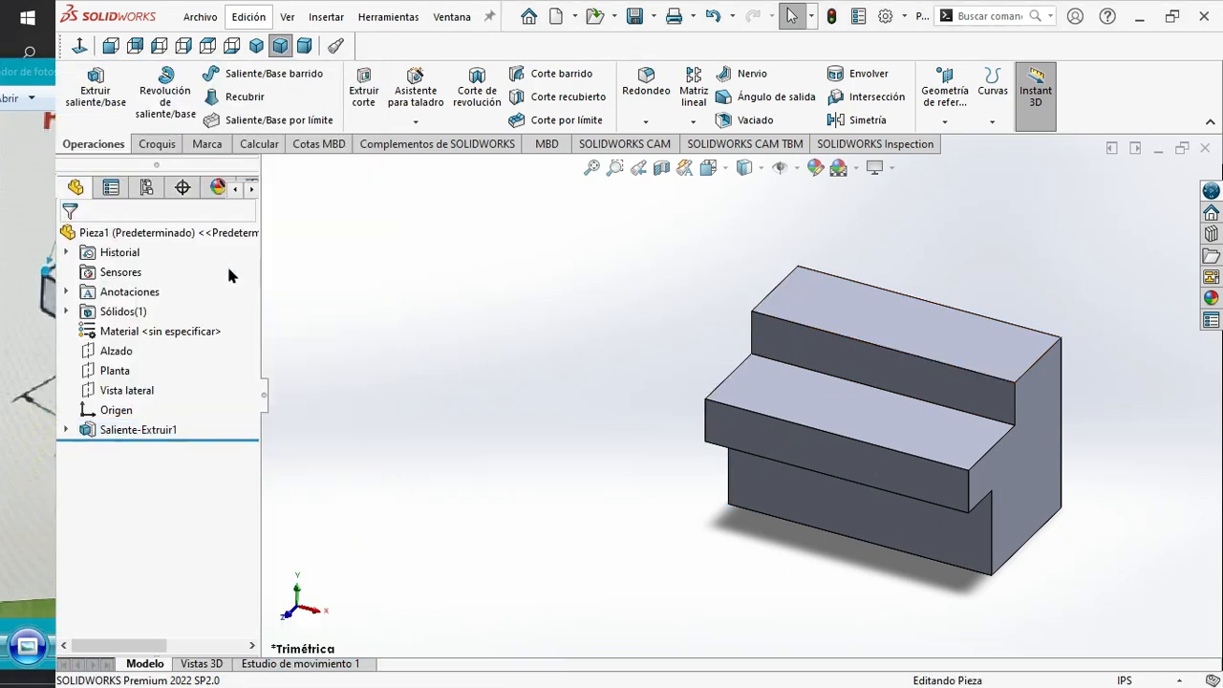
click(29, 292)
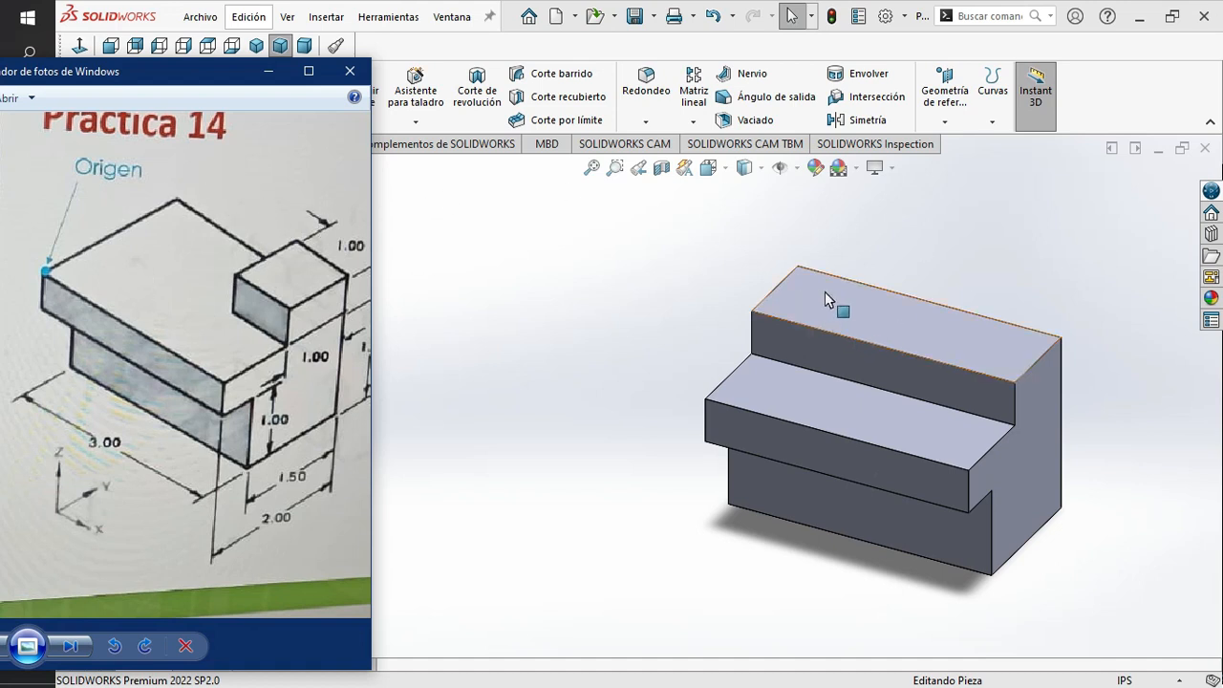
click(605, 265)
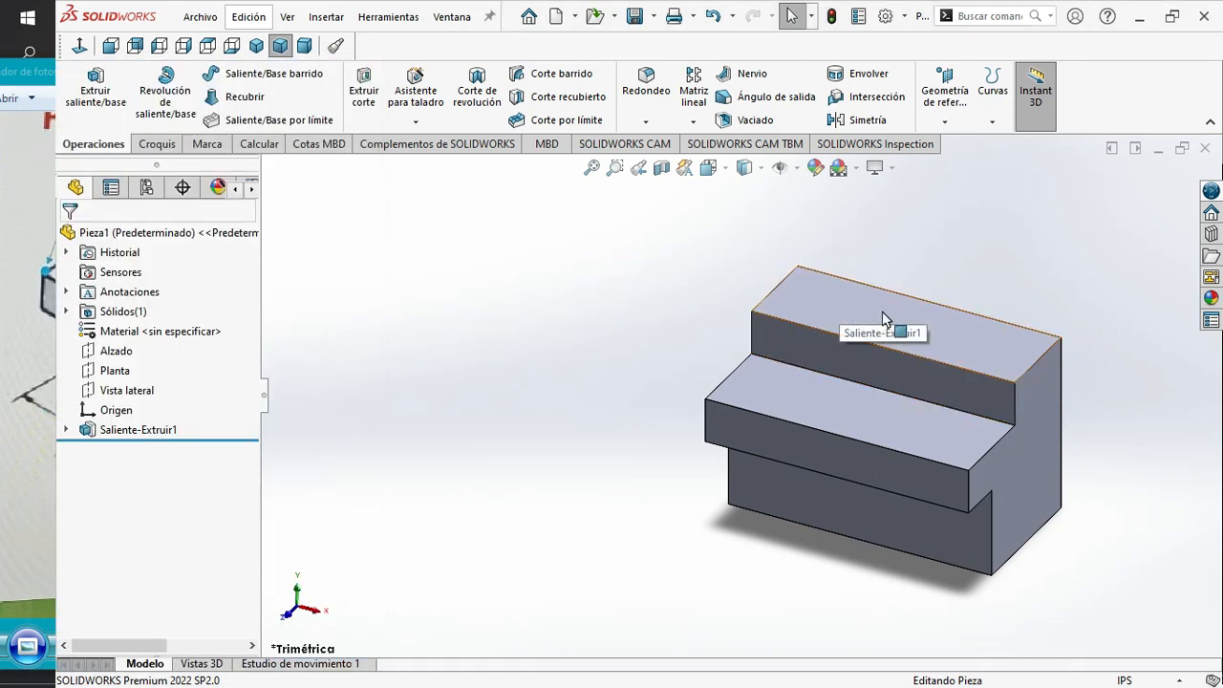
Sketch a corner rectangle about 1.23 by 0.64 in on the block's upper face, starting at its rear corner opposite the raised block's end.
click(933, 335)
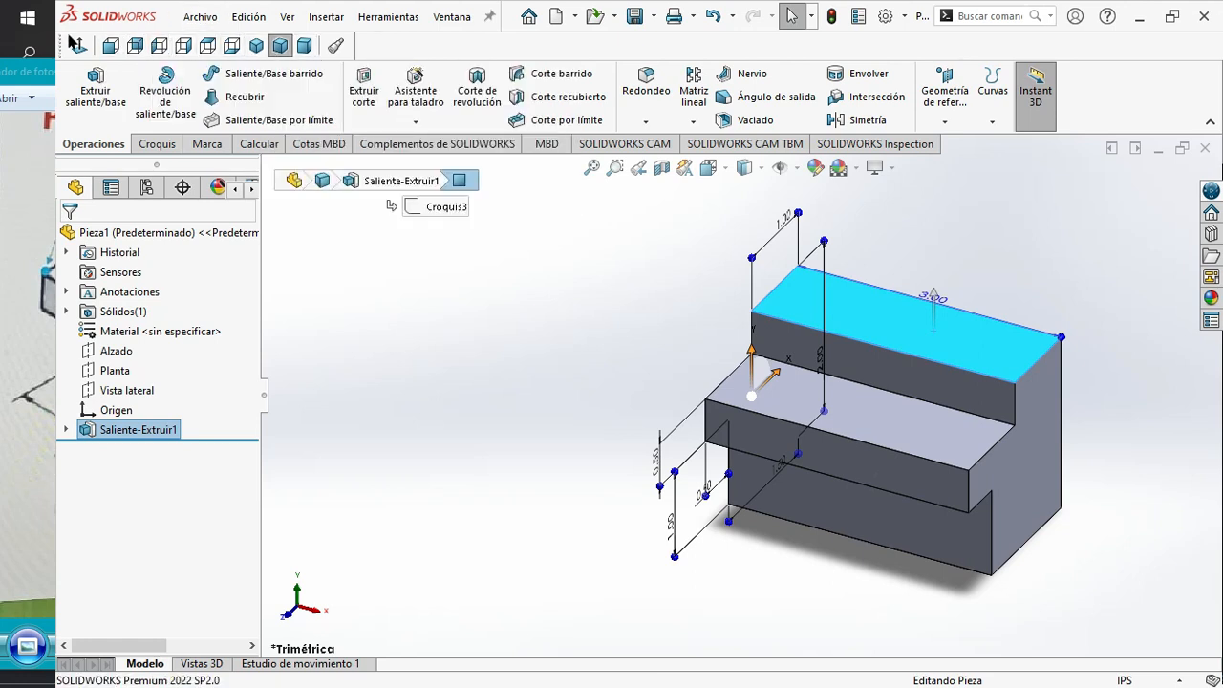
click(78, 46)
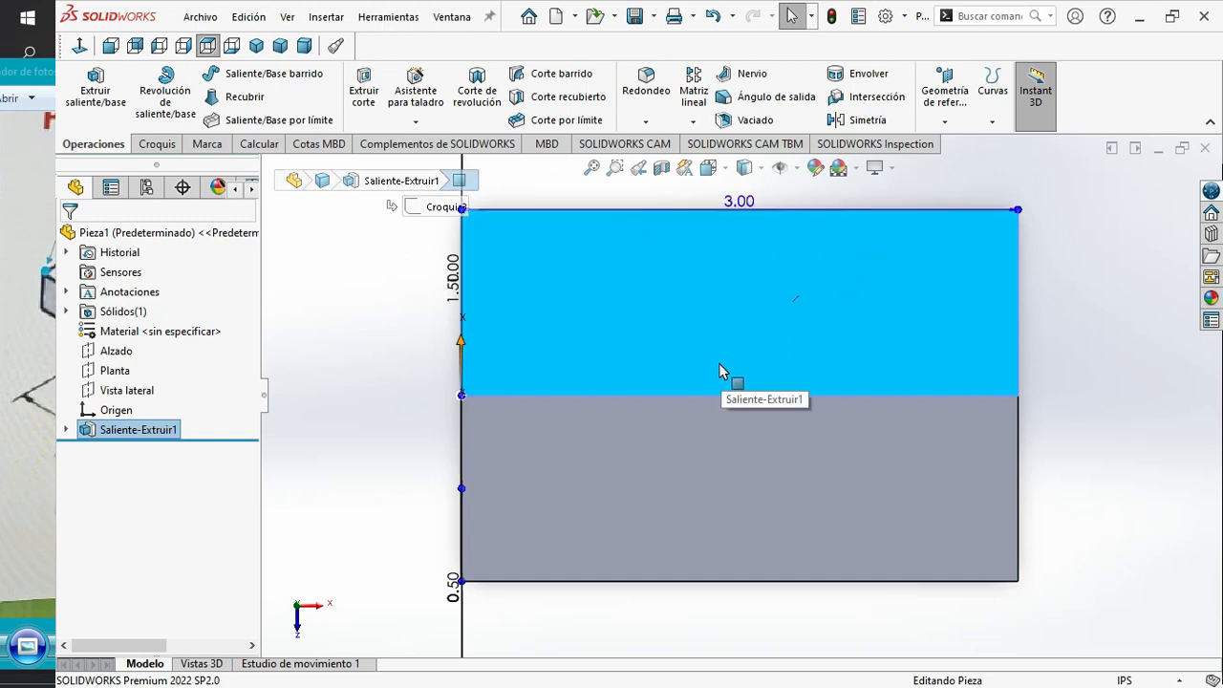
click(257, 48)
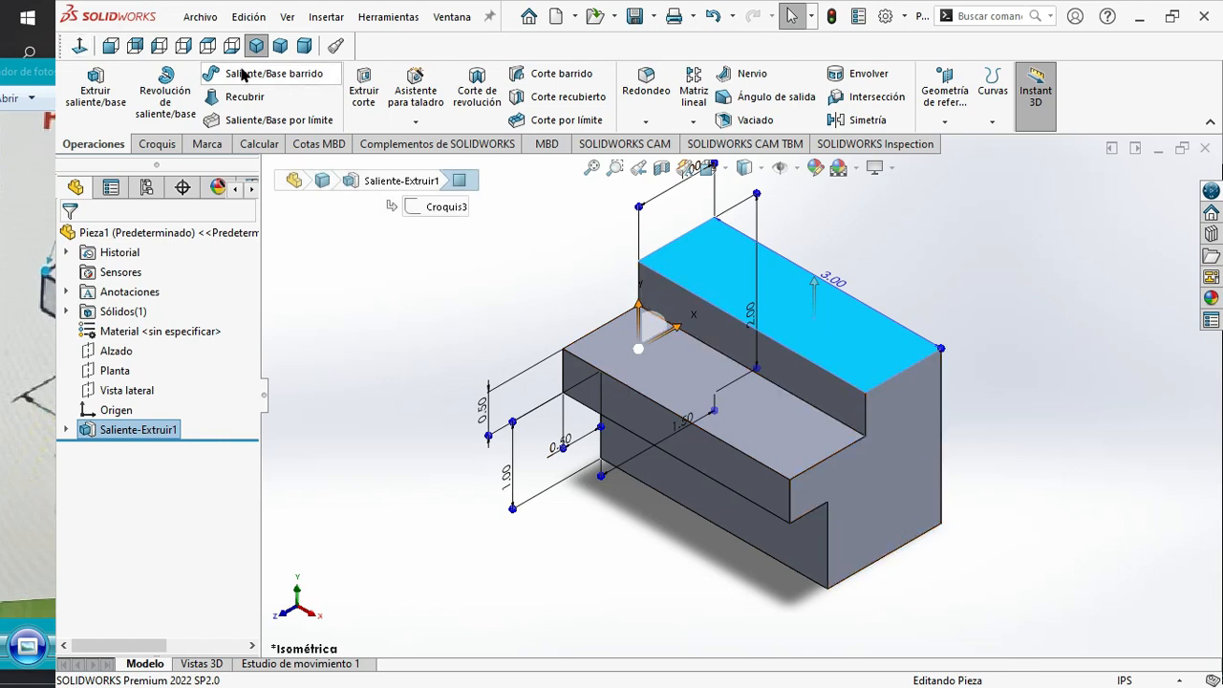
click(79, 48)
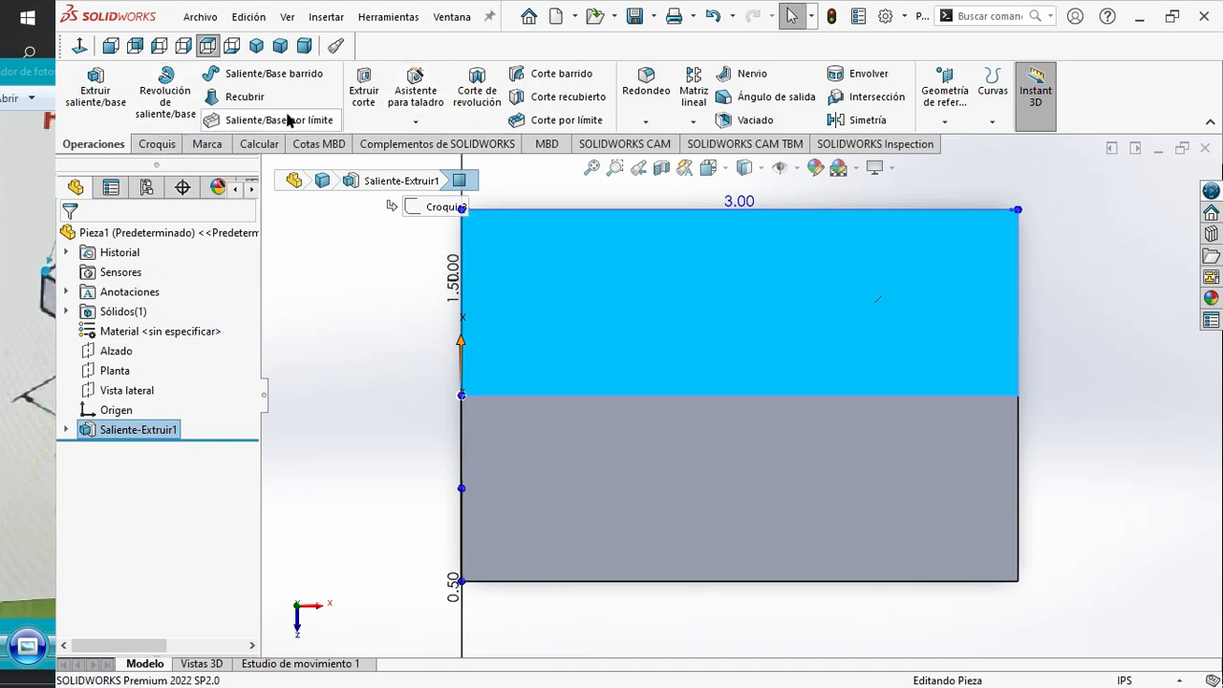
click(157, 144)
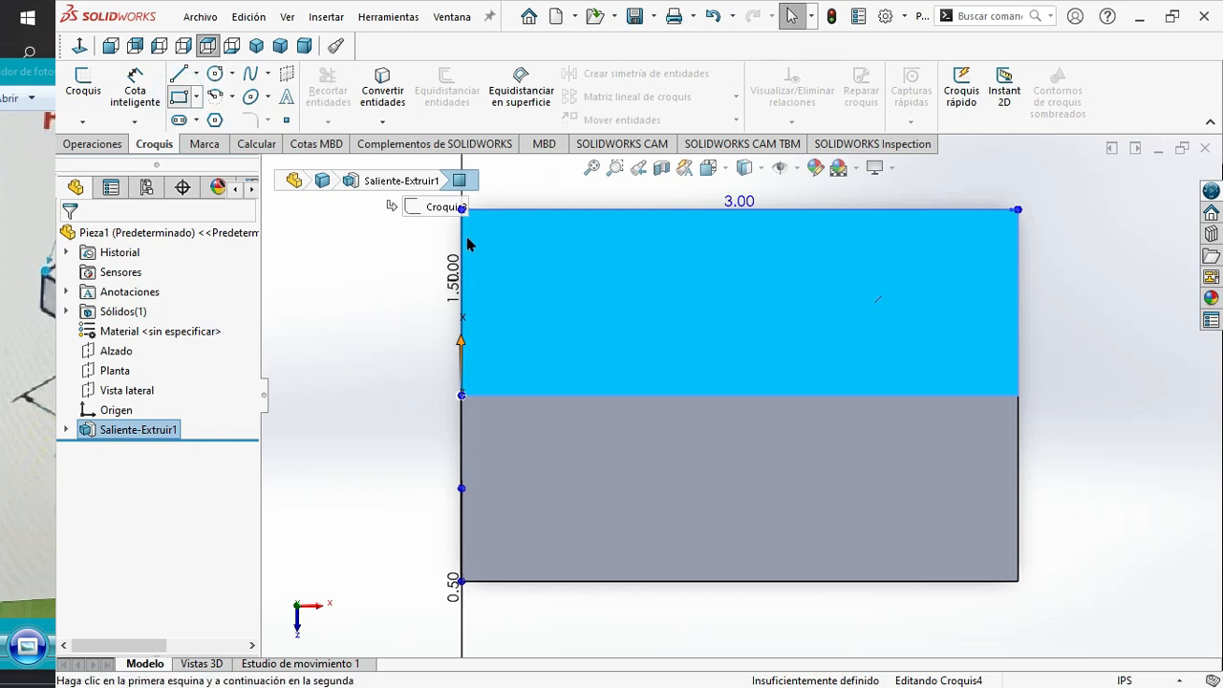
click(180, 100)
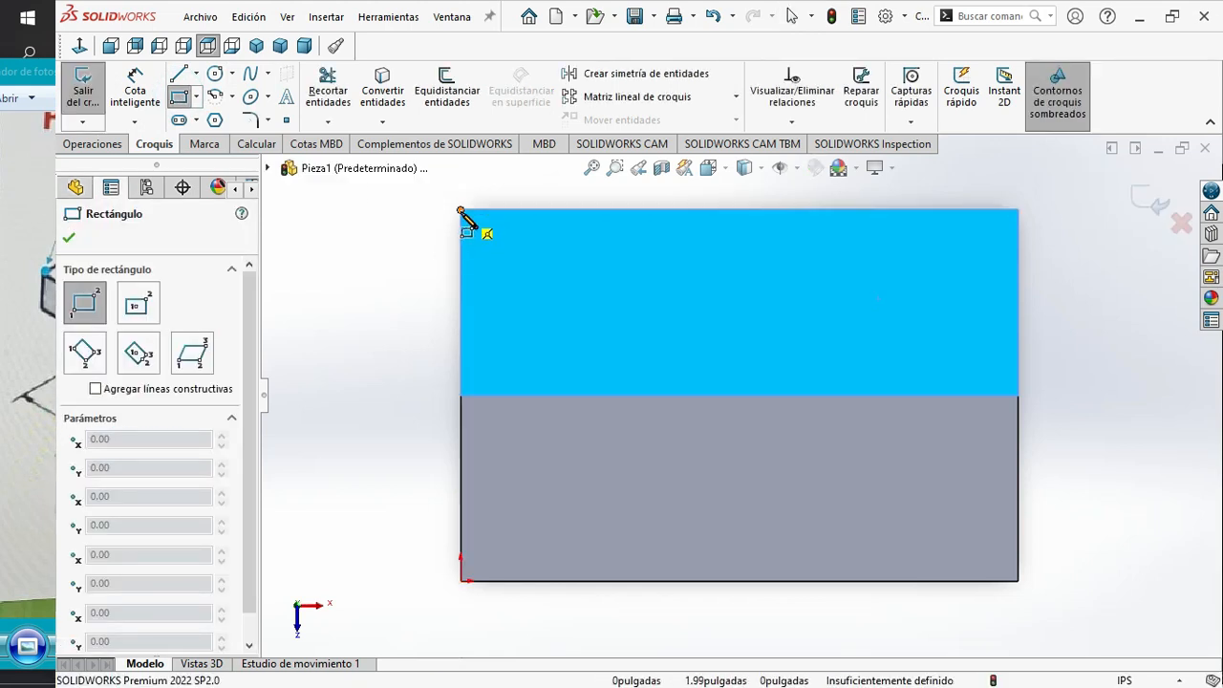
click(462, 211)
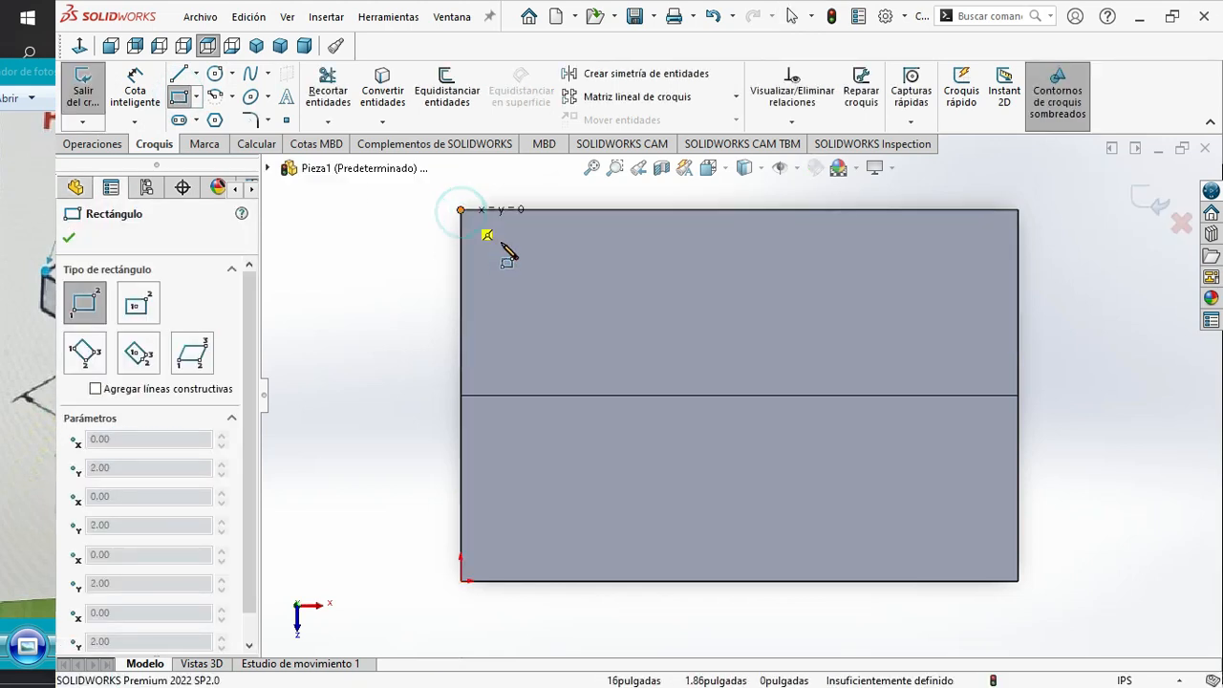
click(688, 328)
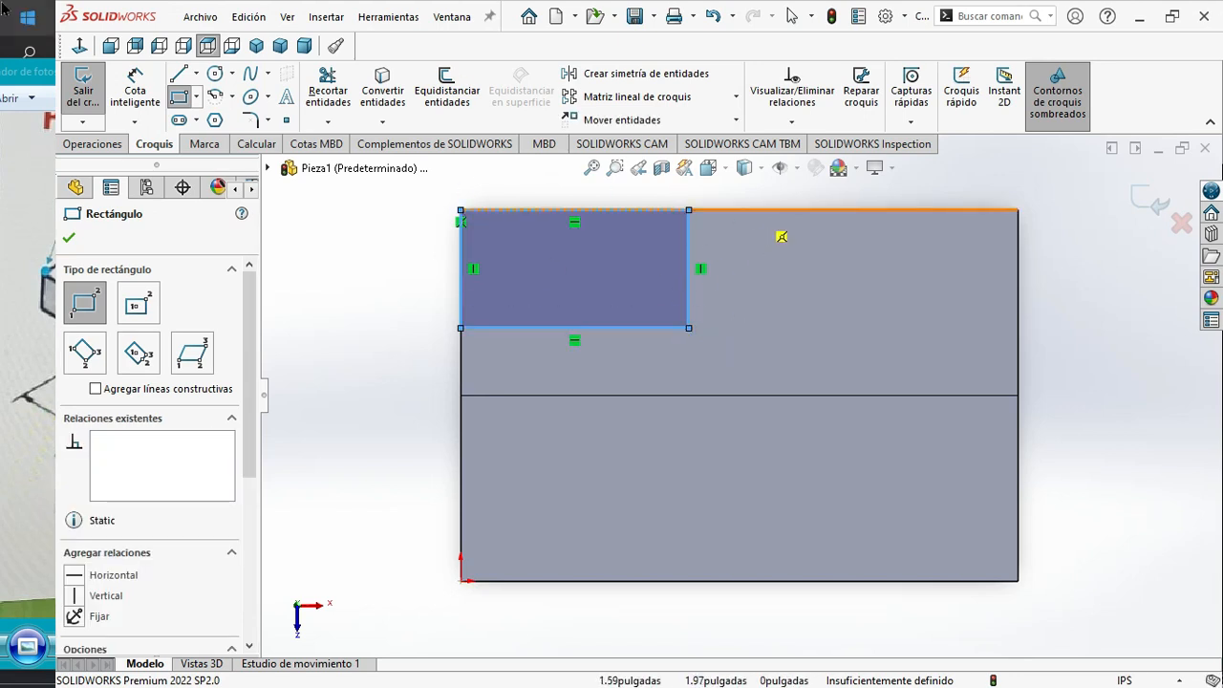
Dimension the rectangle to 1 in across the step's width and 2 in along the block's length.
click(135, 89)
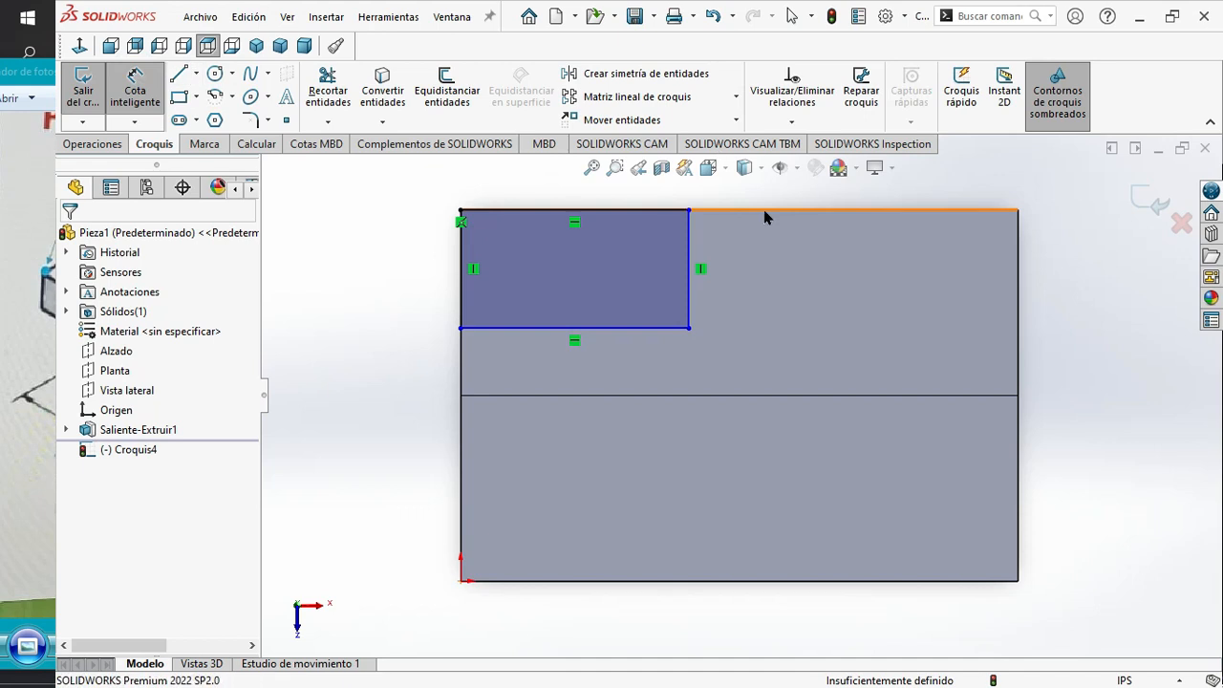
click(686, 295)
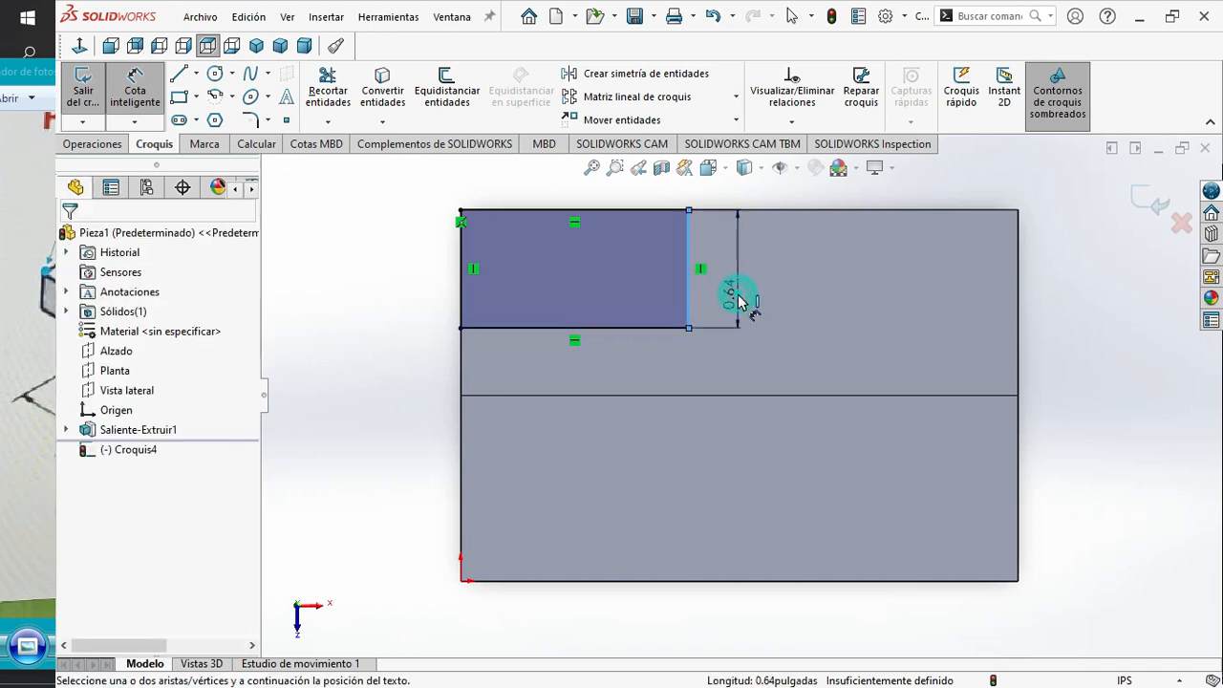
click(727, 304)
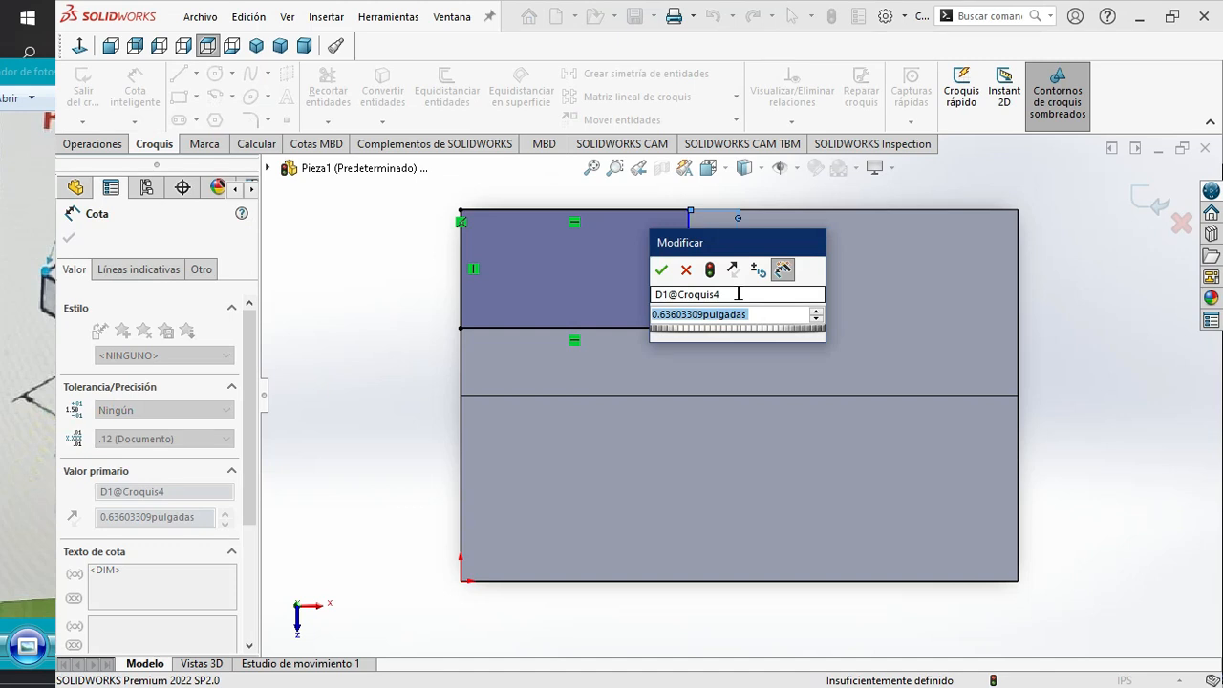
text(1)
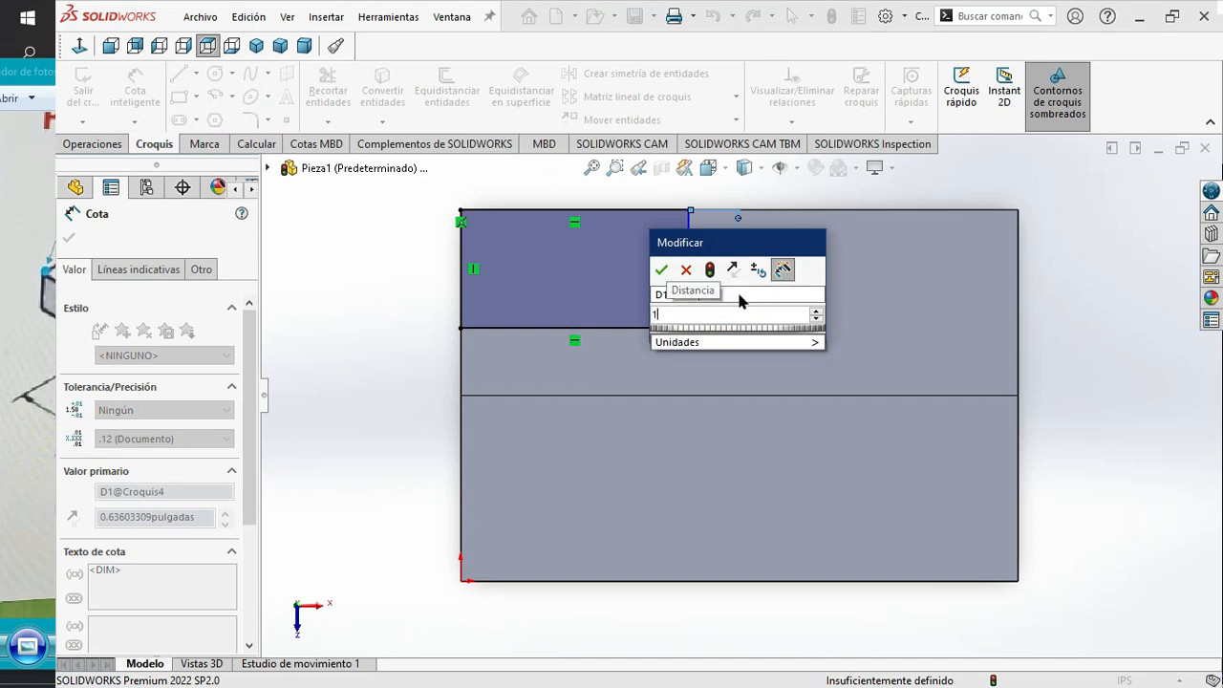
key(Return)
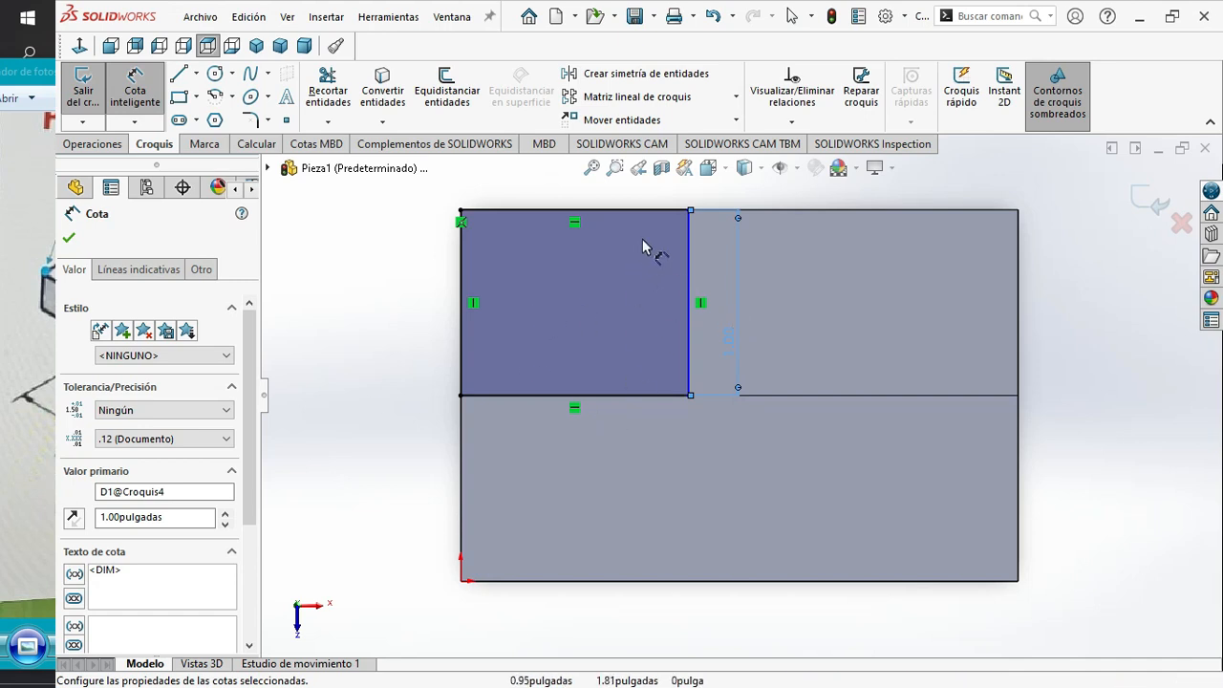
click(616, 395)
click(616, 438)
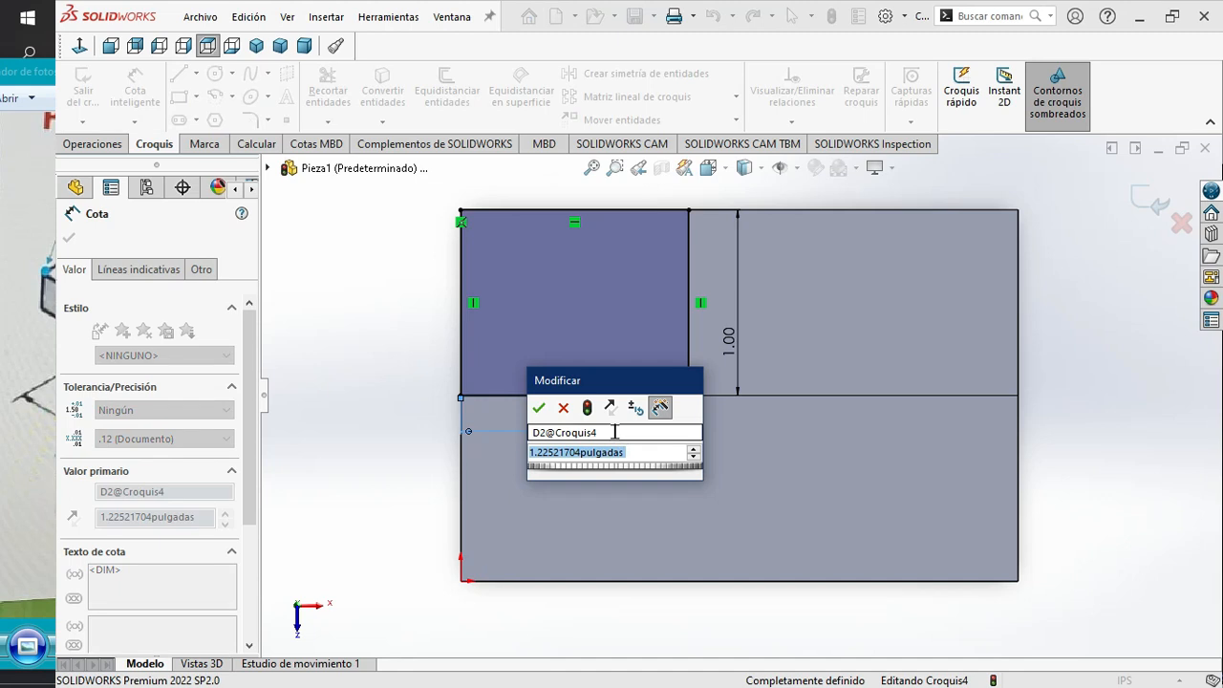
text(2)
key(Return)
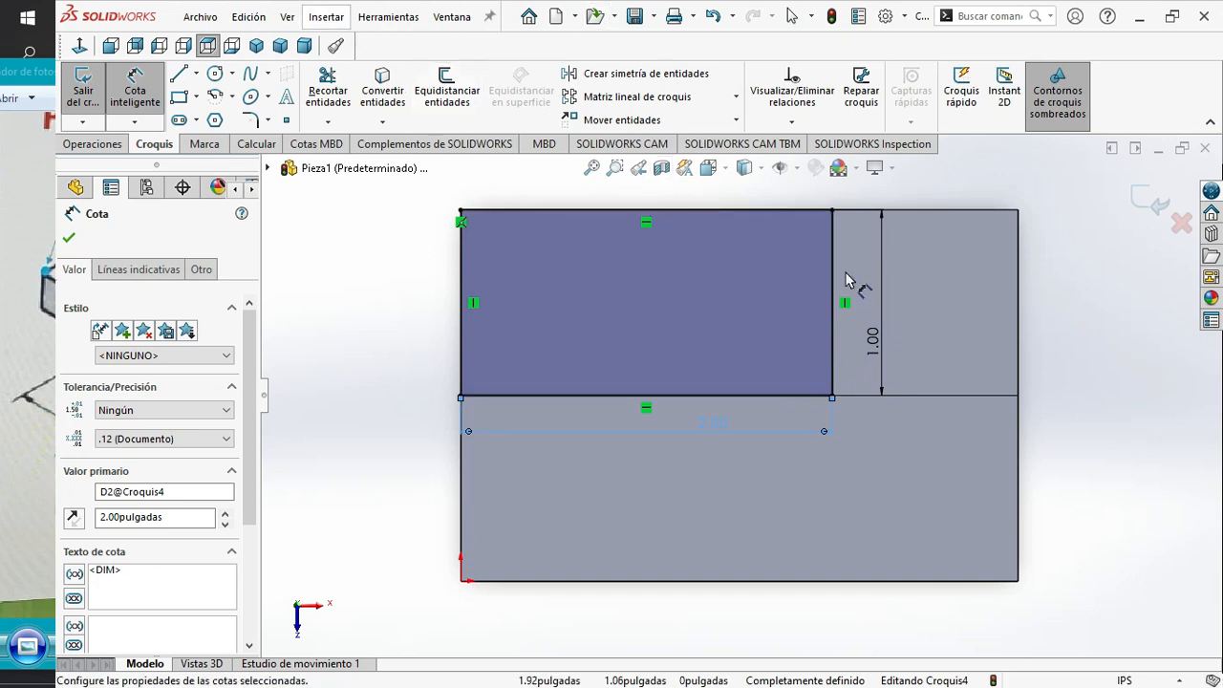
Start an extruded cut from the rectangle and pull its depth to 0.50 in, down to the lower step.
click(95, 143)
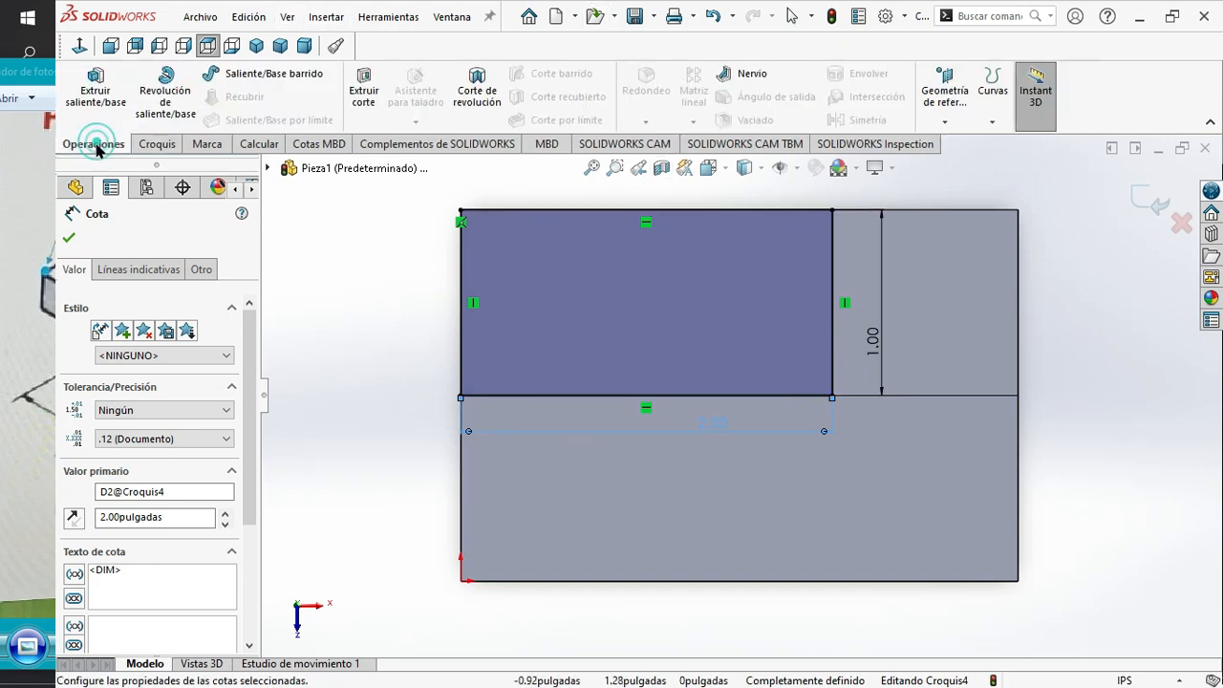
click(361, 82)
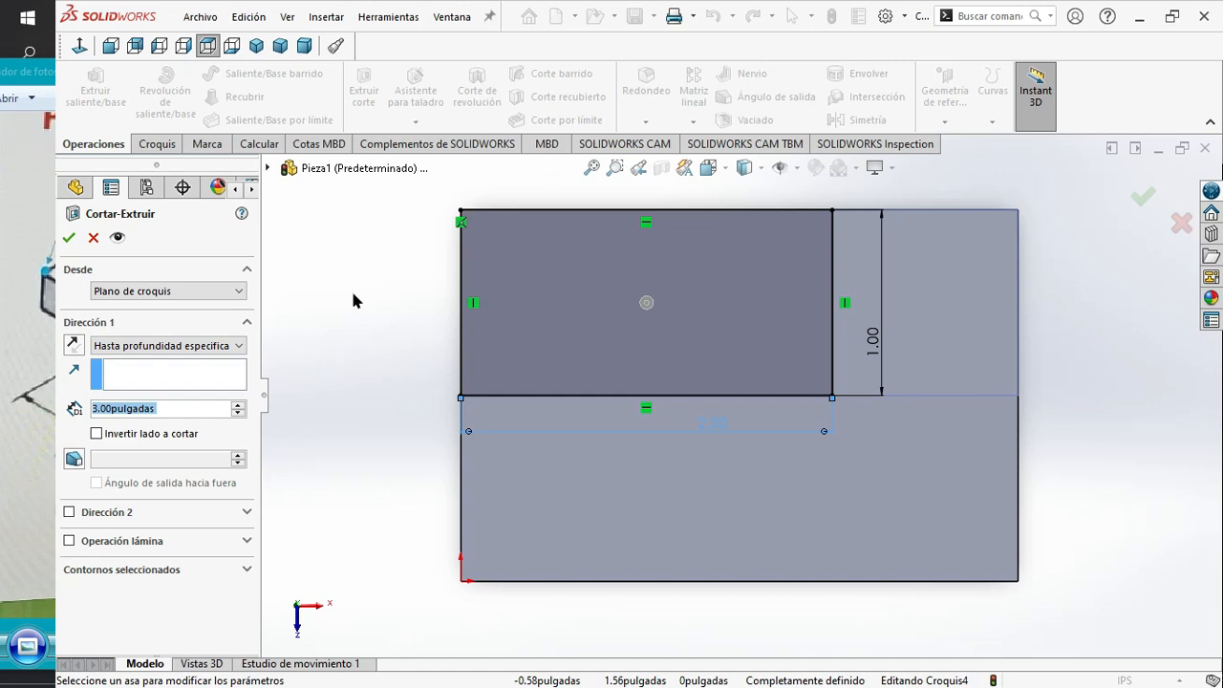
click(281, 46)
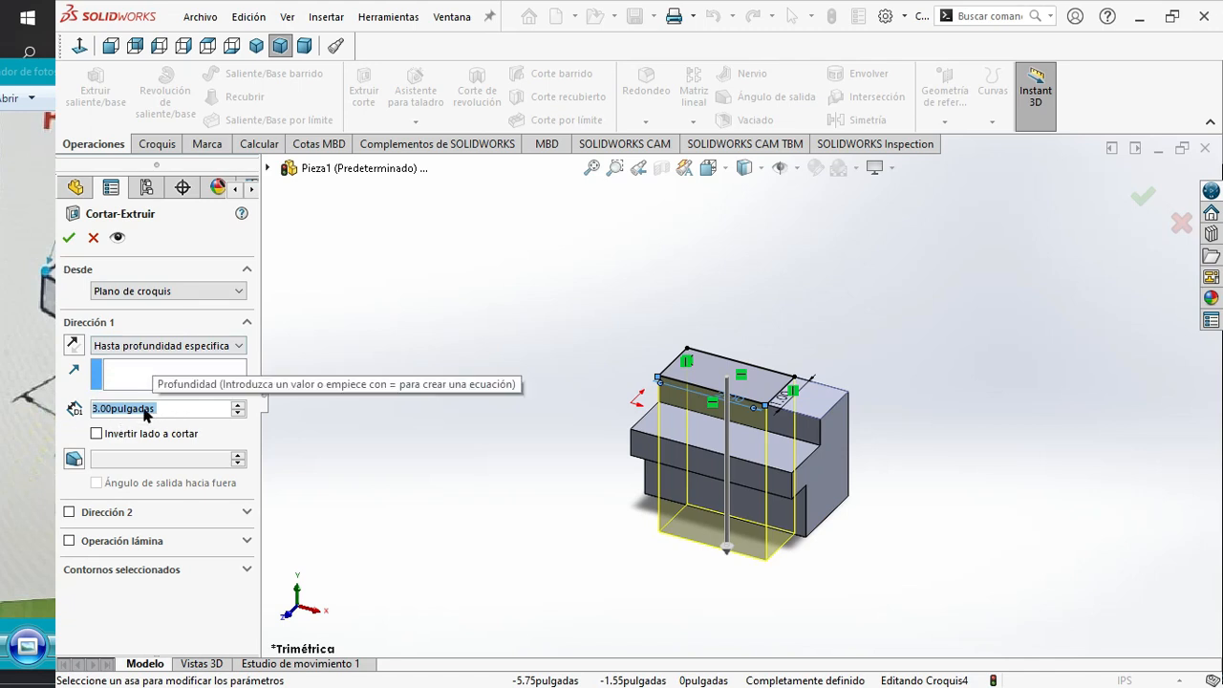
drag(730, 562, 748, 411)
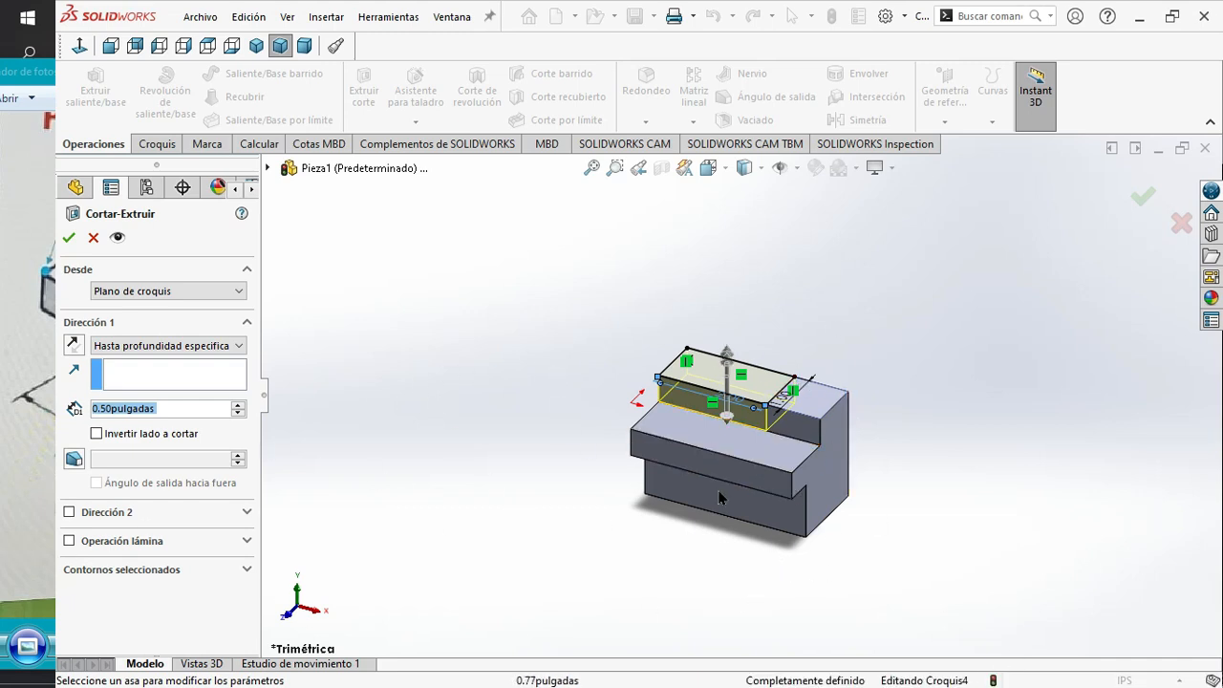
scroll(722, 473, up, 2)
scroll(735, 449, down, 4)
scroll(746, 426, down, 4)
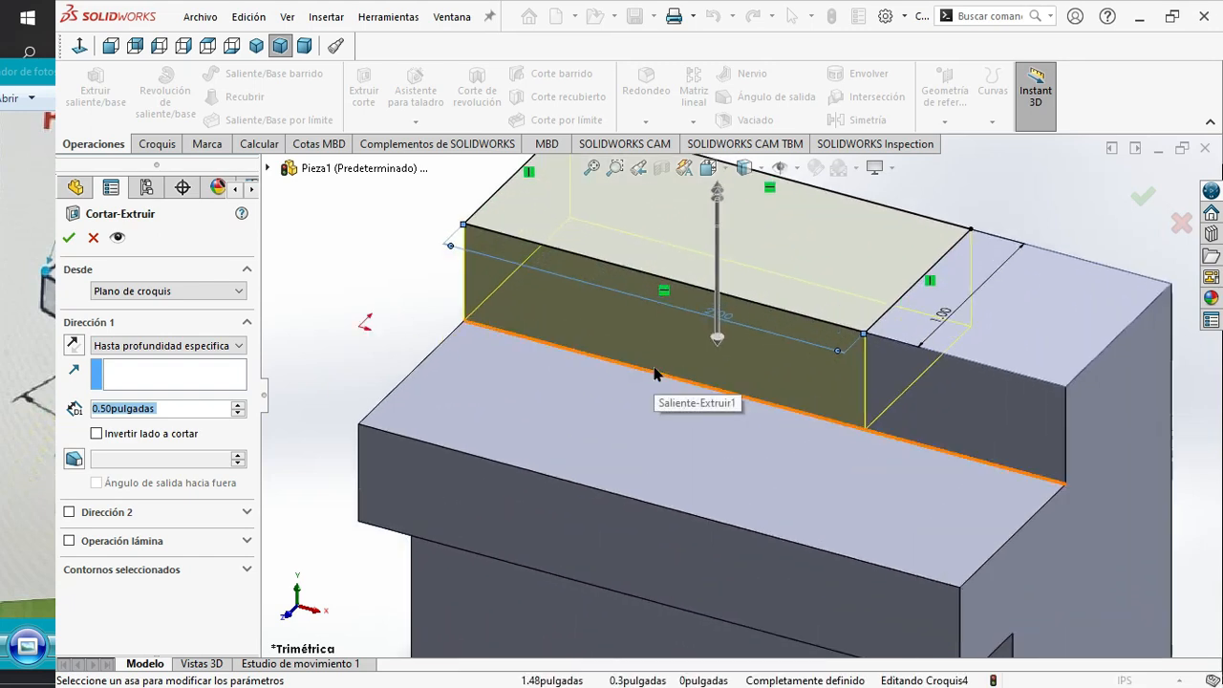
scroll(812, 377, down, 1)
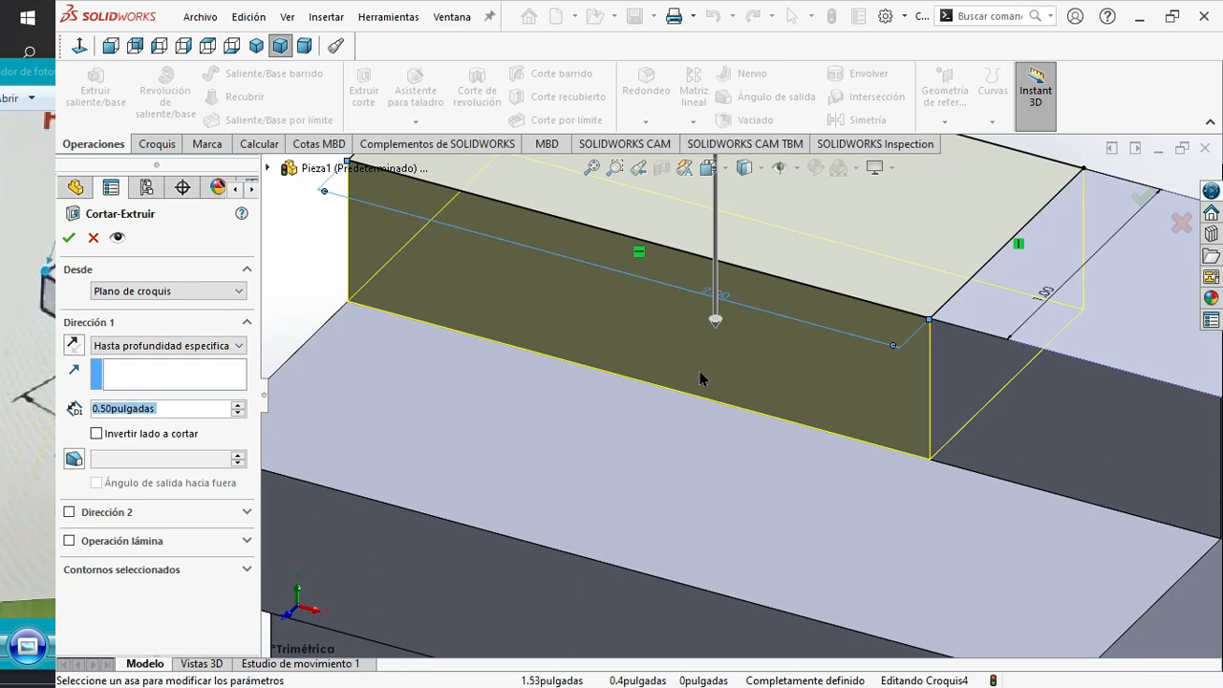
scroll(700, 373, down, 1)
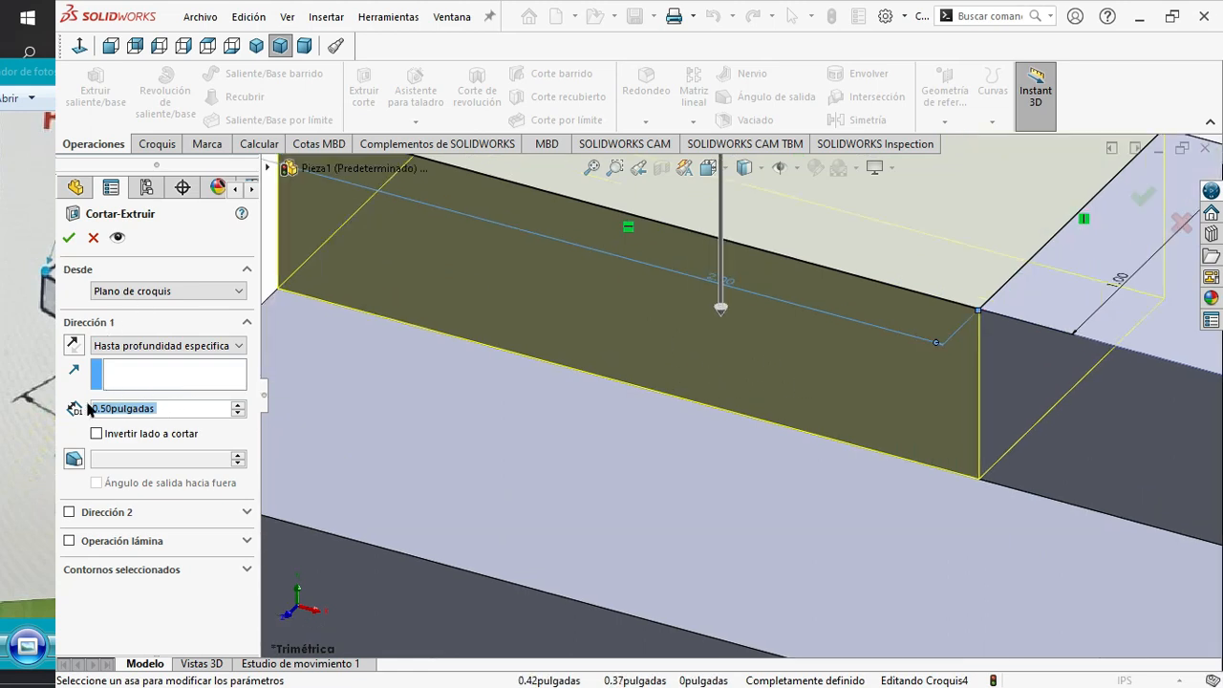
Try a depth of 1 in for the extruded cut.
click(163, 408)
key(BackSpace)
key(BackSpace)
key(BackSpace)
key(BackSpace)
key(BackSpace)
key(BackSpace)
key(BackSpace)
key(BackSpace)
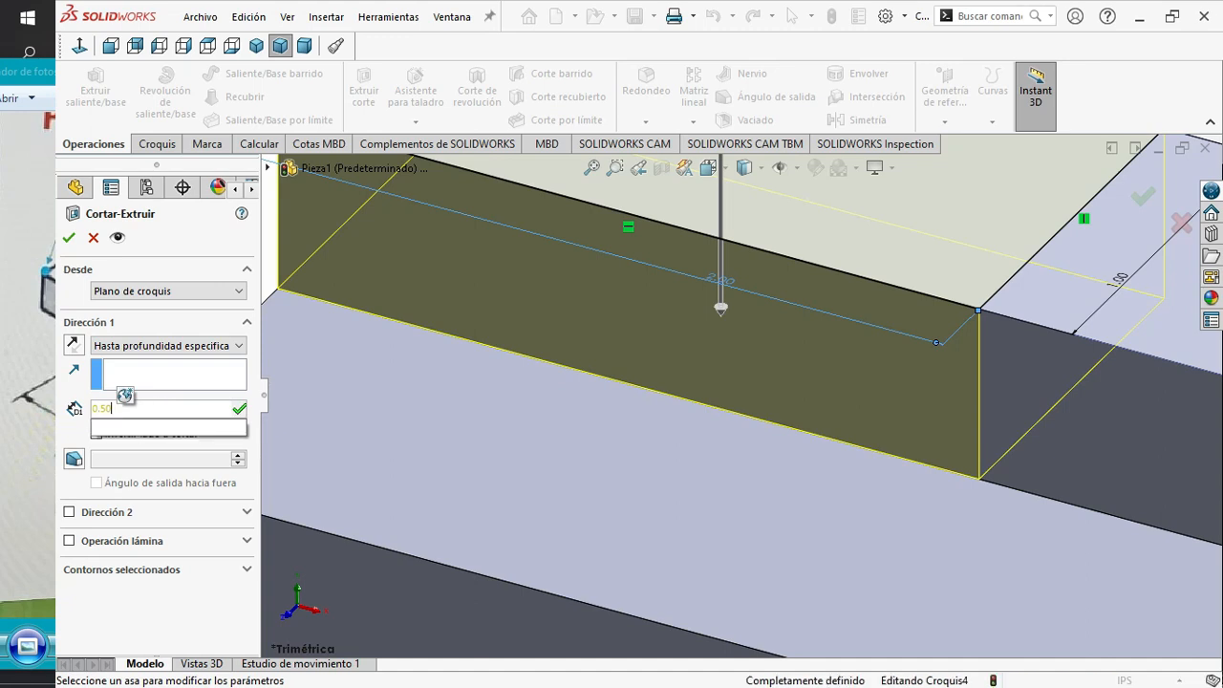
key(BackSpace)
key(BackSpace)
key(BackSpace)
key(BackSpace)
text(1)
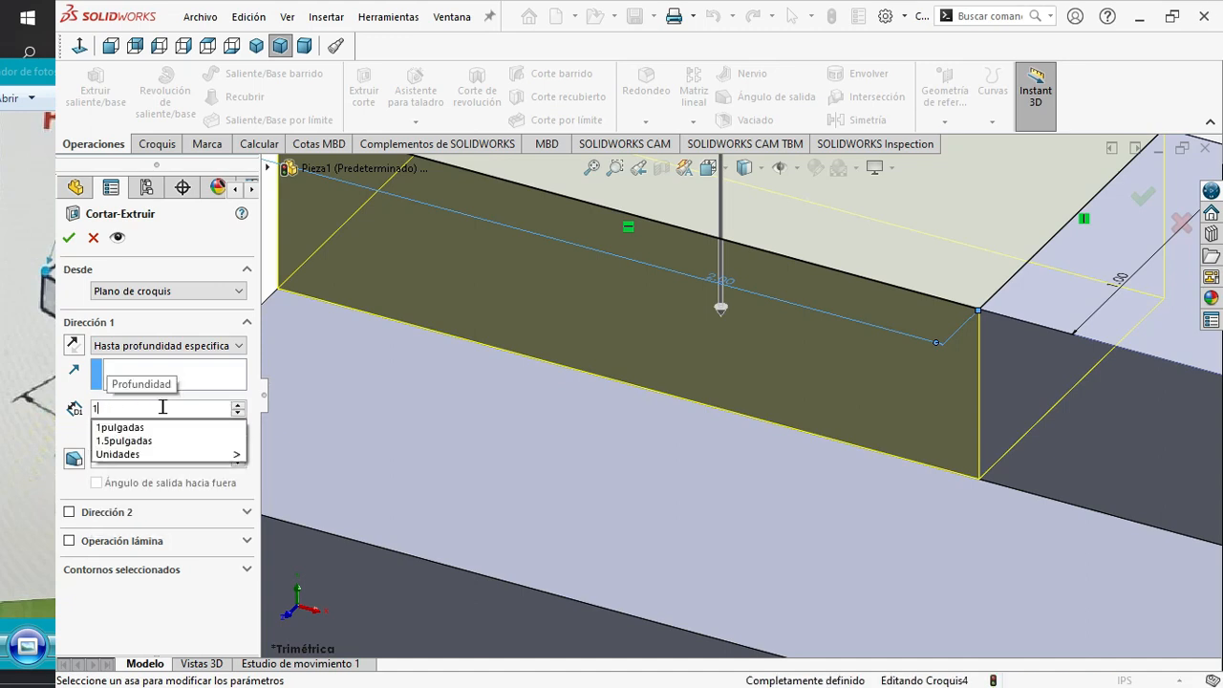
key(Return)
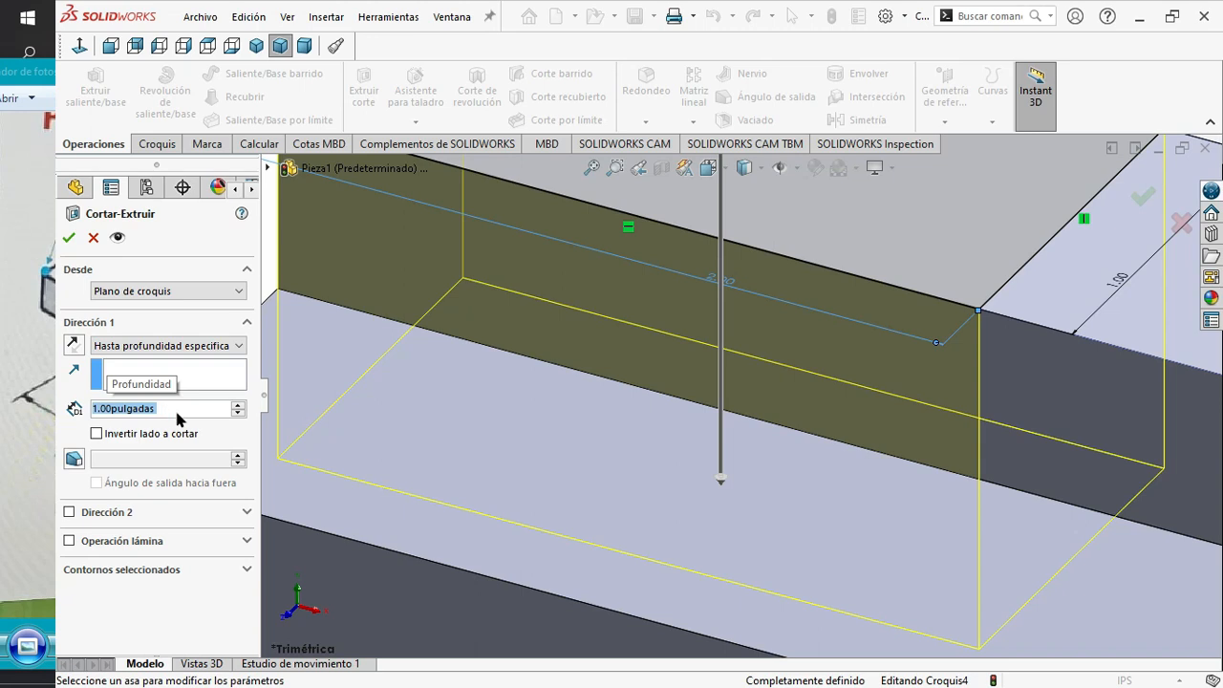
Set the cut depth to 0.5 in and accept the extruded cut, leaving the raised corner block.
scroll(646, 483, up, 3)
scroll(649, 494, up, 3)
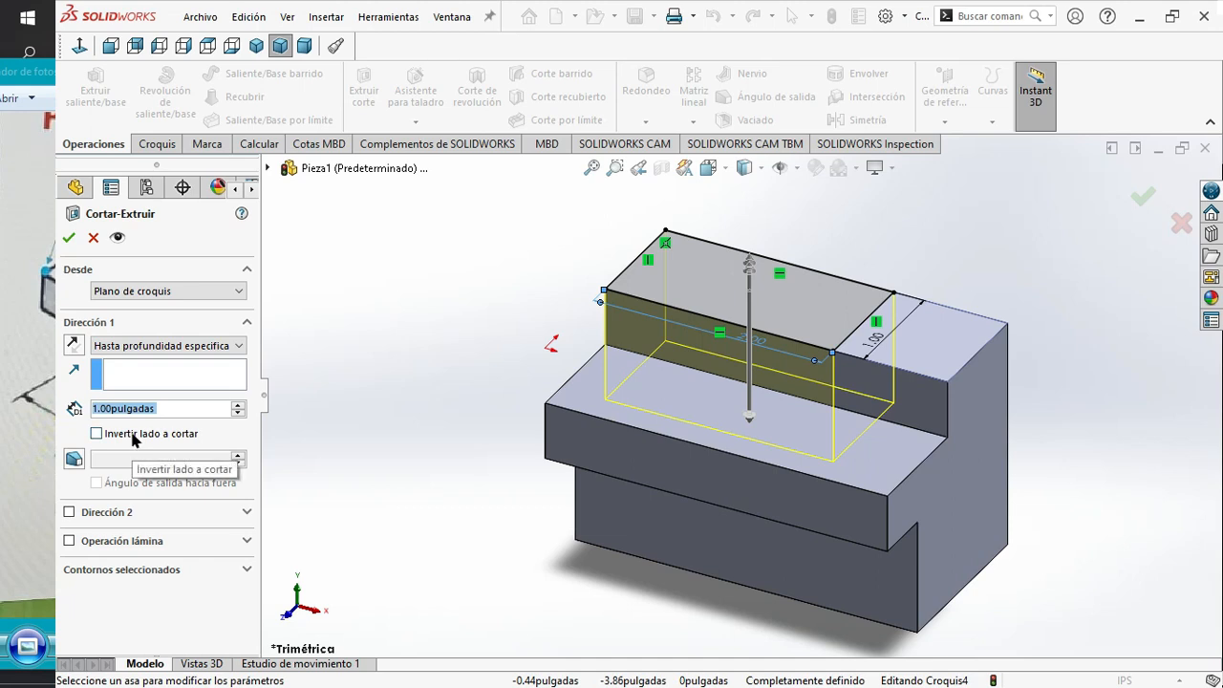
text(0.5)
key(Return)
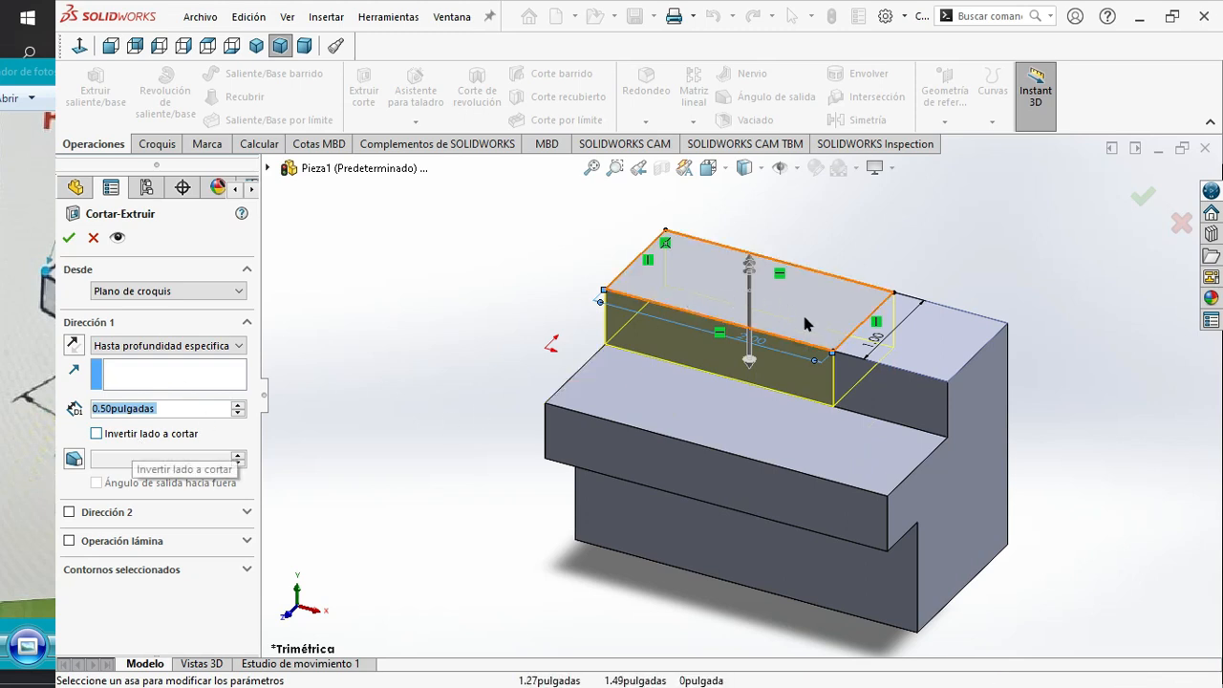
click(68, 237)
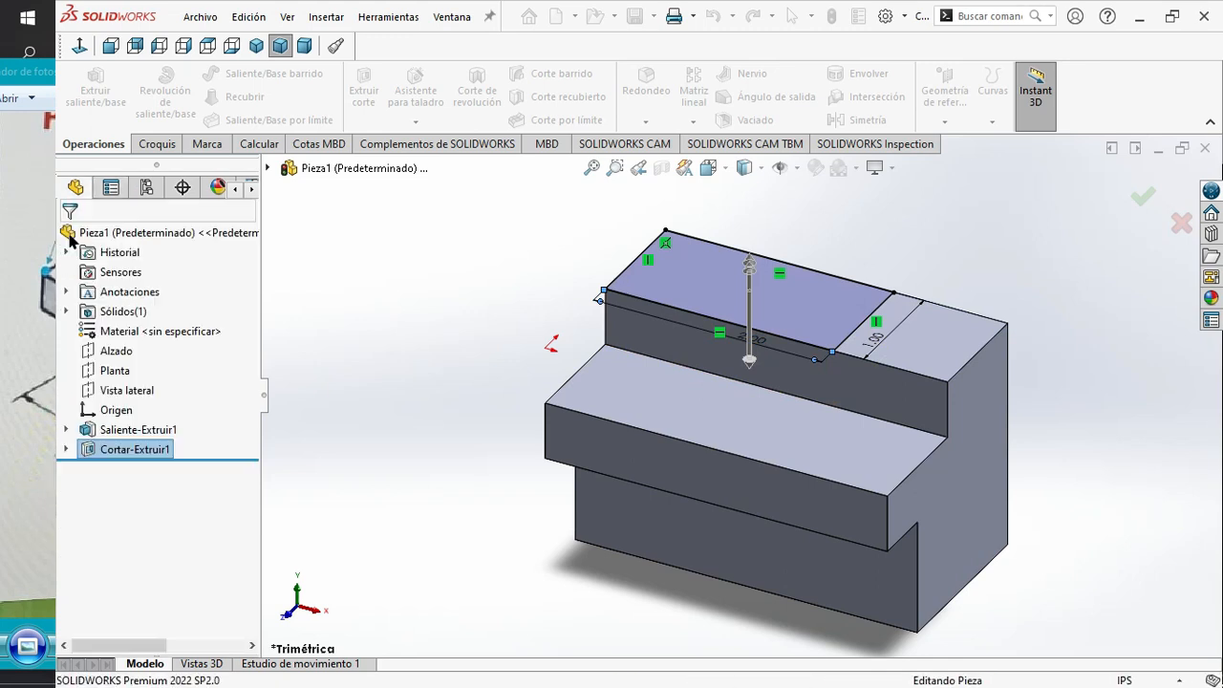
click(526, 293)
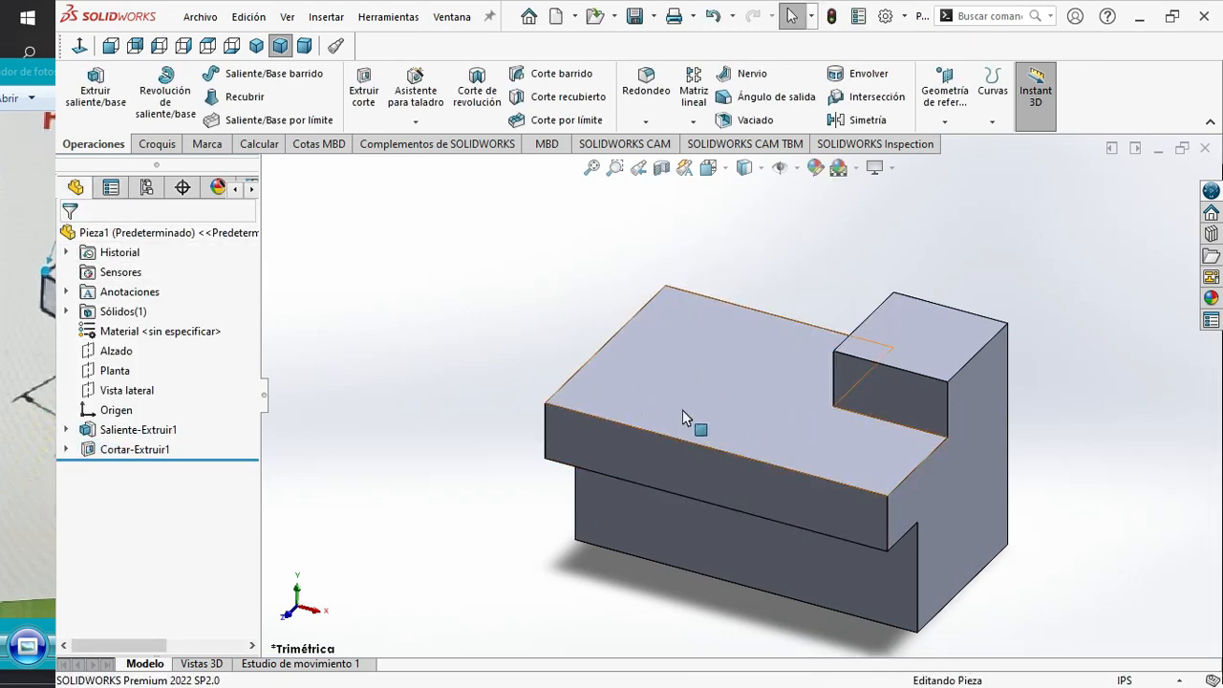
Inspect the finished block from other angles and compare its shape and origin location with the Práctica 14 drawing.
click(1074, 357)
middle_drag(1041, 457, 573, 382)
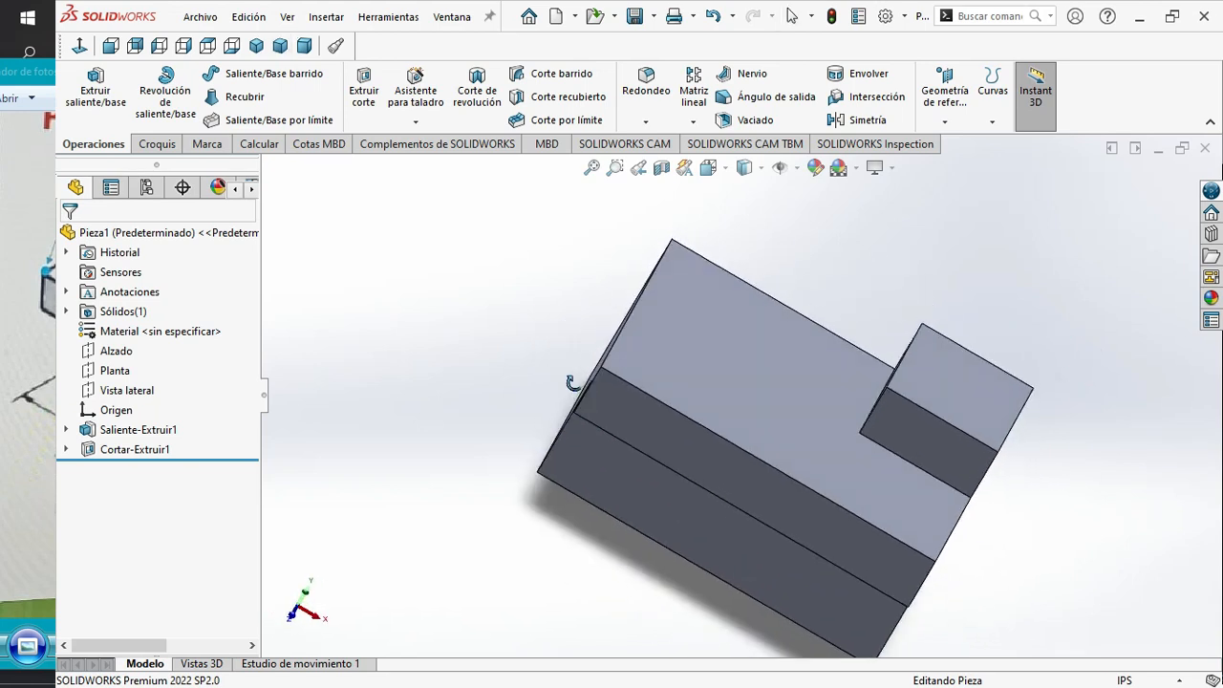
middle_drag(561, 330, 503, 264)
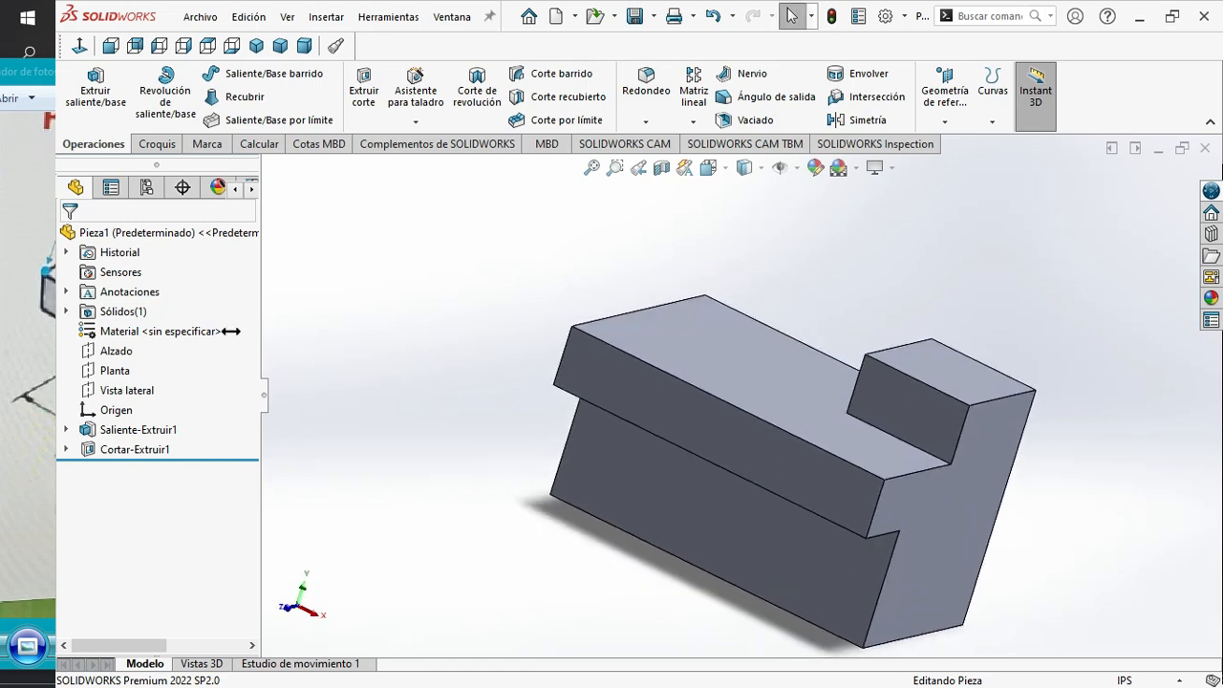
click(29, 289)
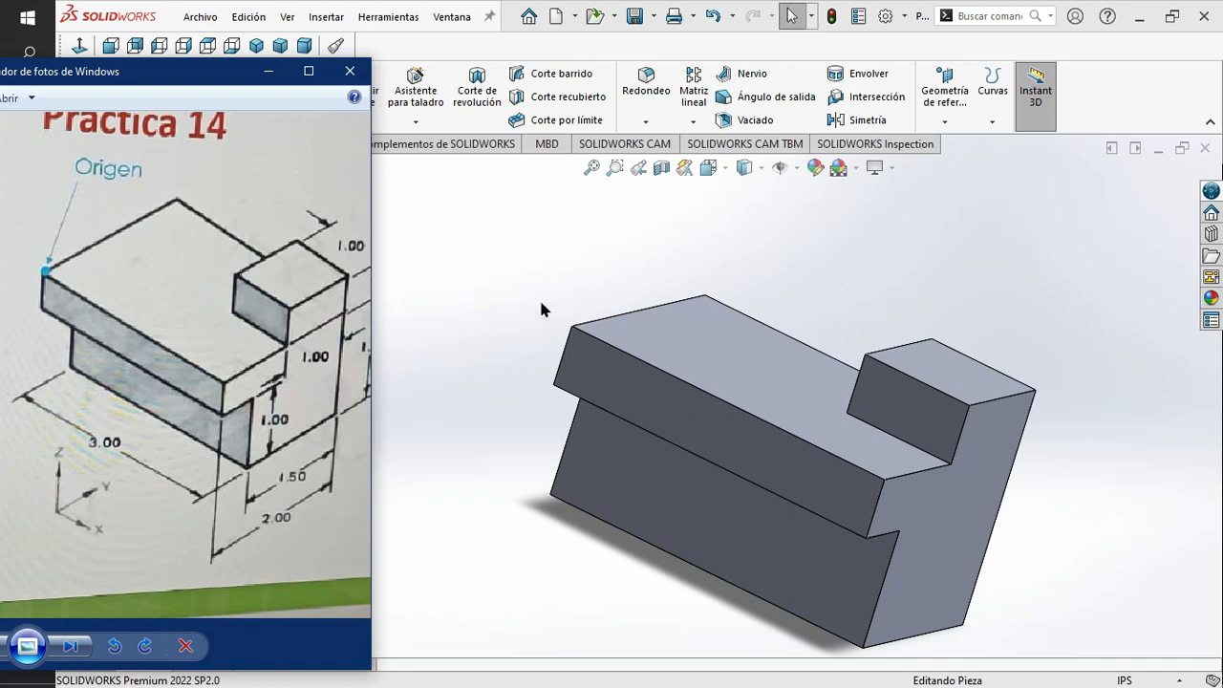
click(438, 353)
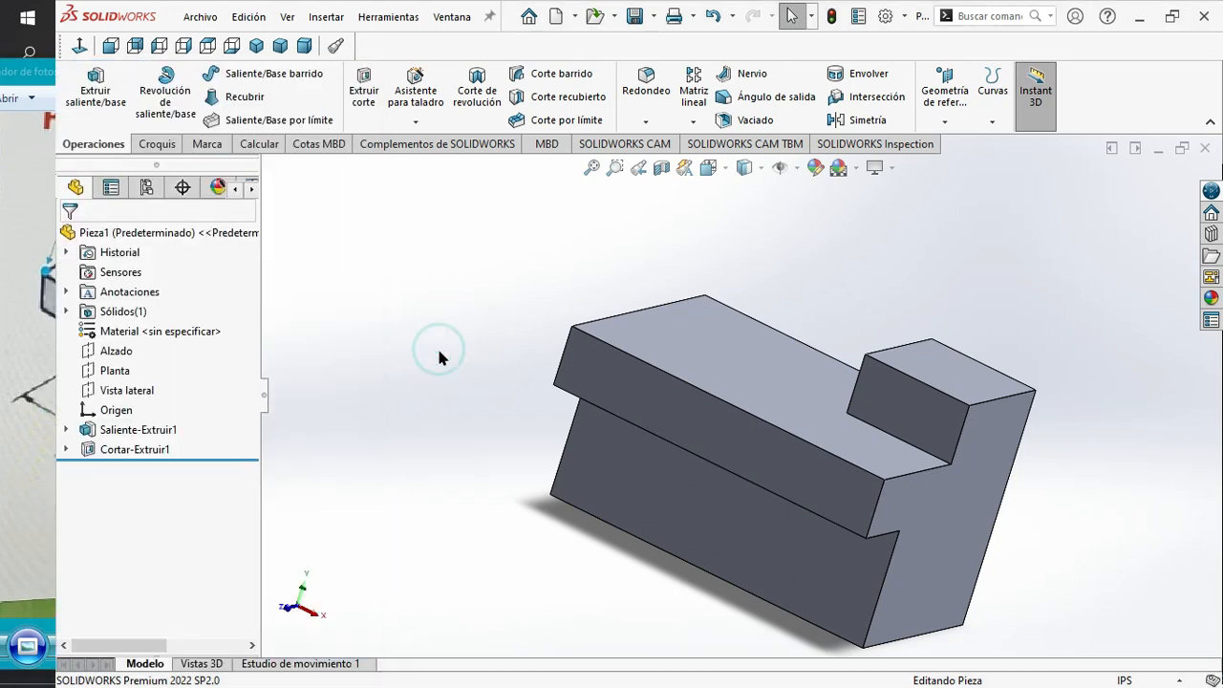
click(105, 410)
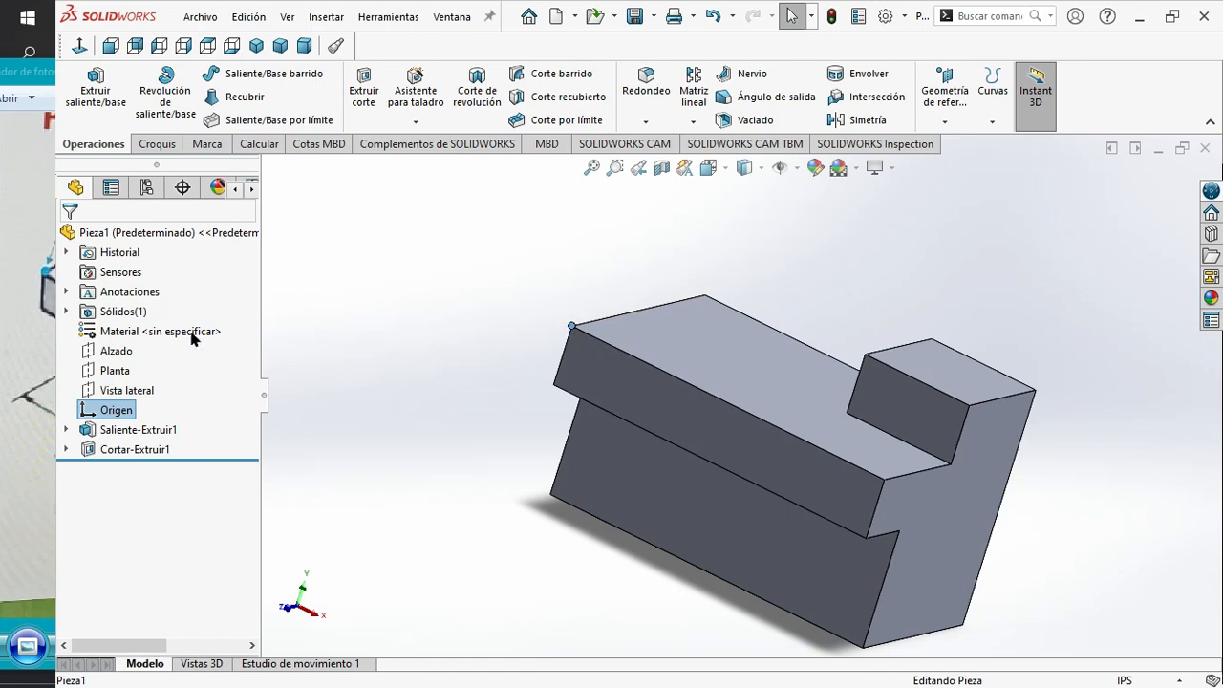
click(38, 412)
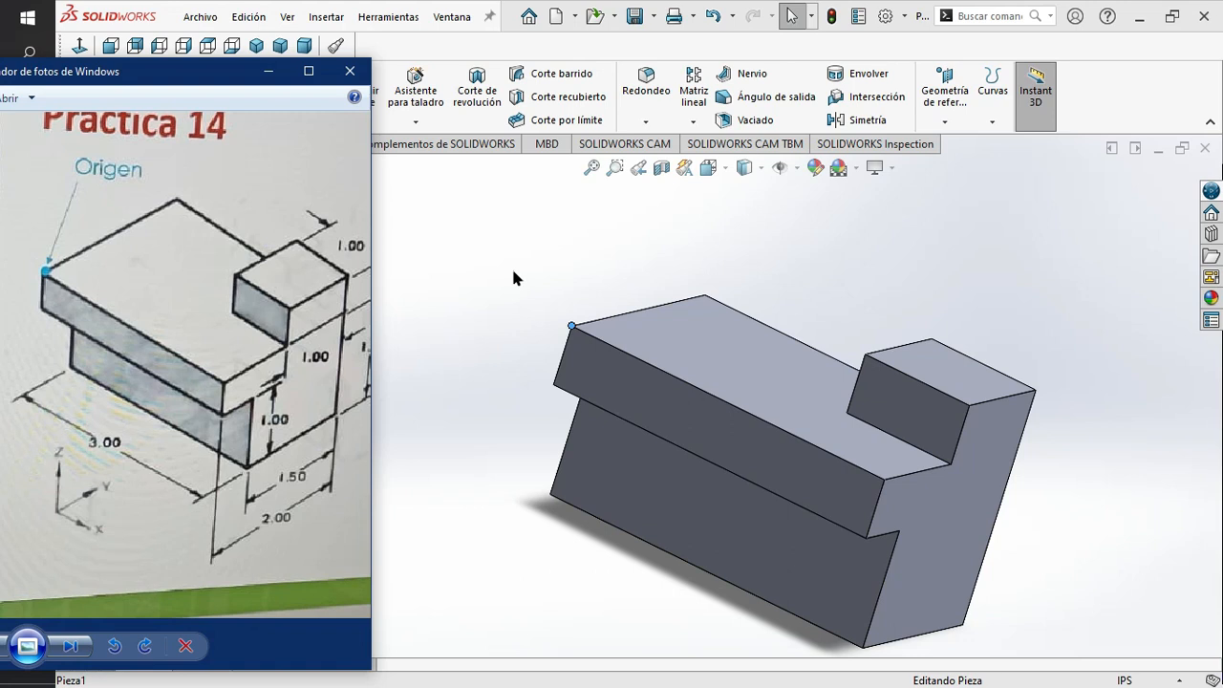
Check the units and material specified in the Práctica 14 drawing and open the part's material for editing.
drag(309, 367, 223, 435)
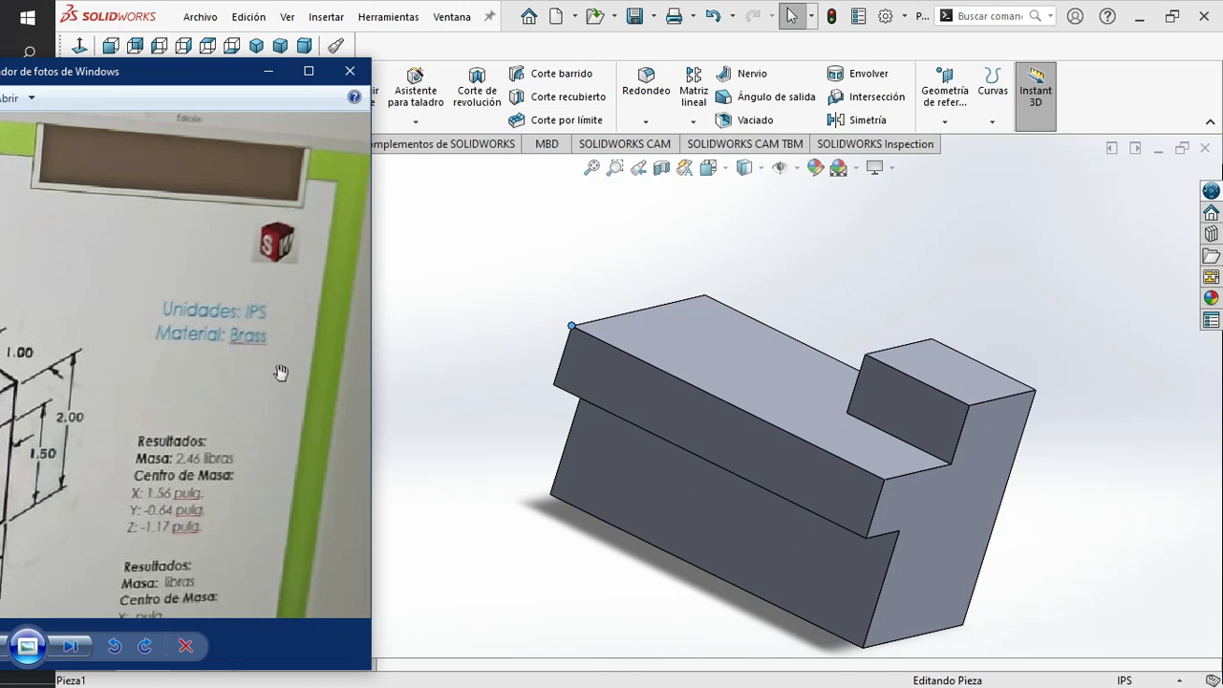
click(459, 343)
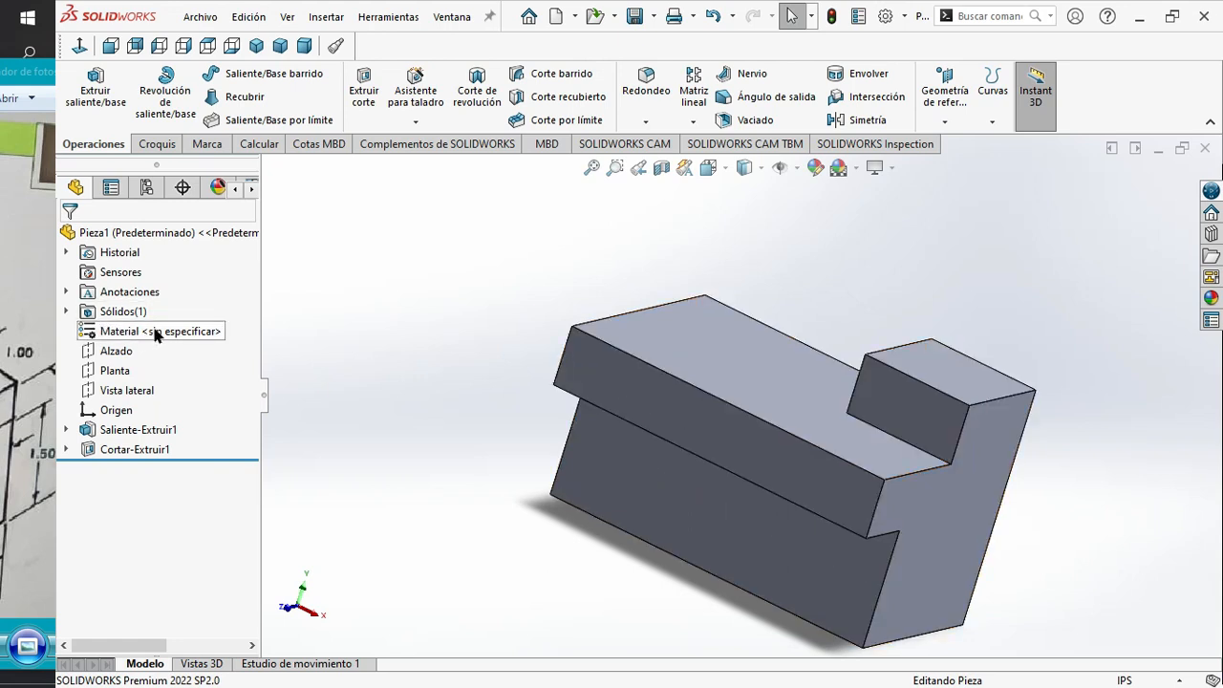
right_click(154, 331)
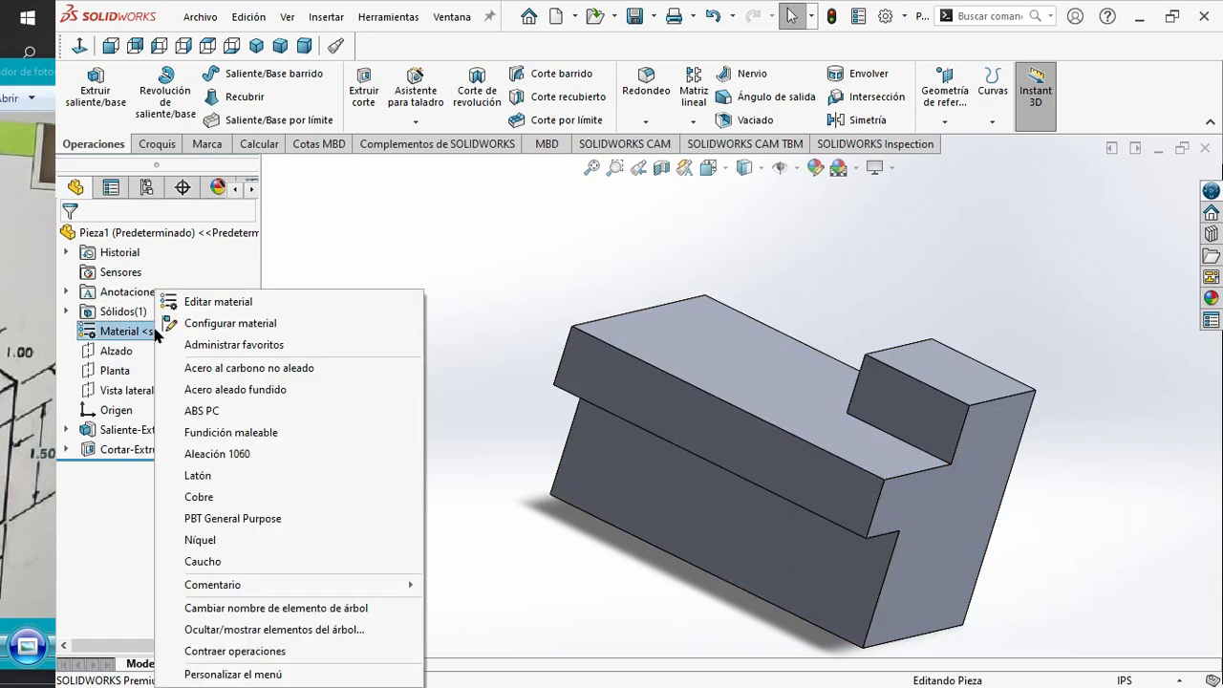
click(203, 304)
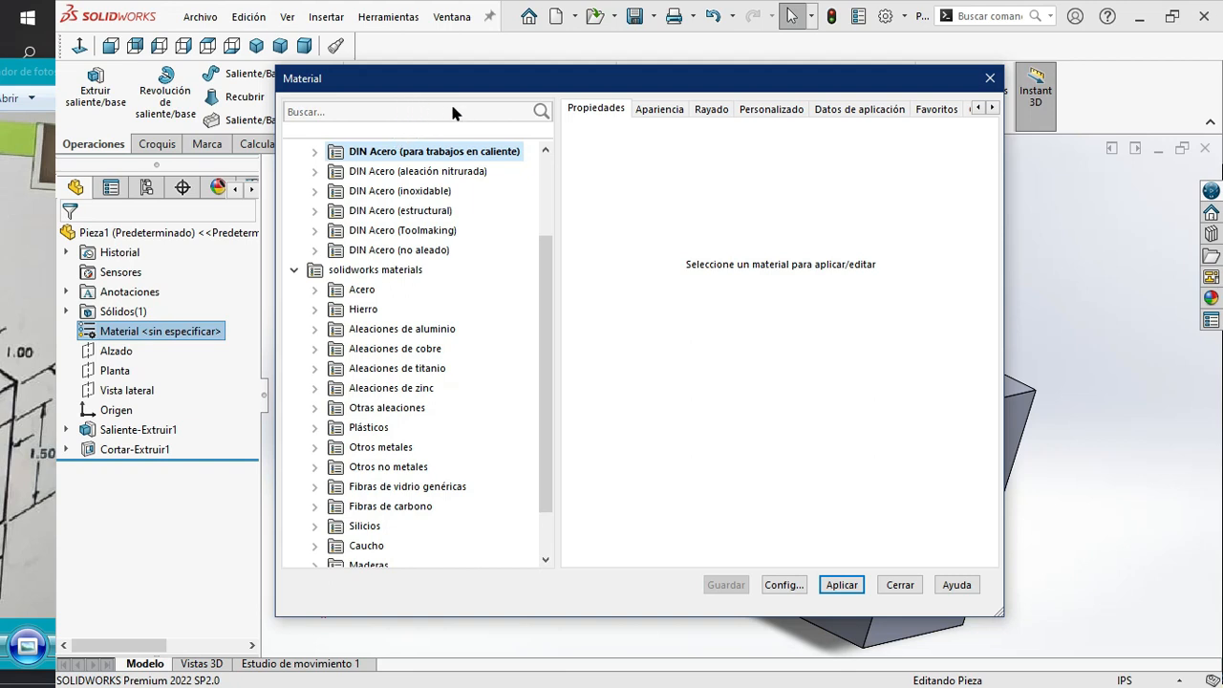
Search the material library for "brass".
click(490, 108)
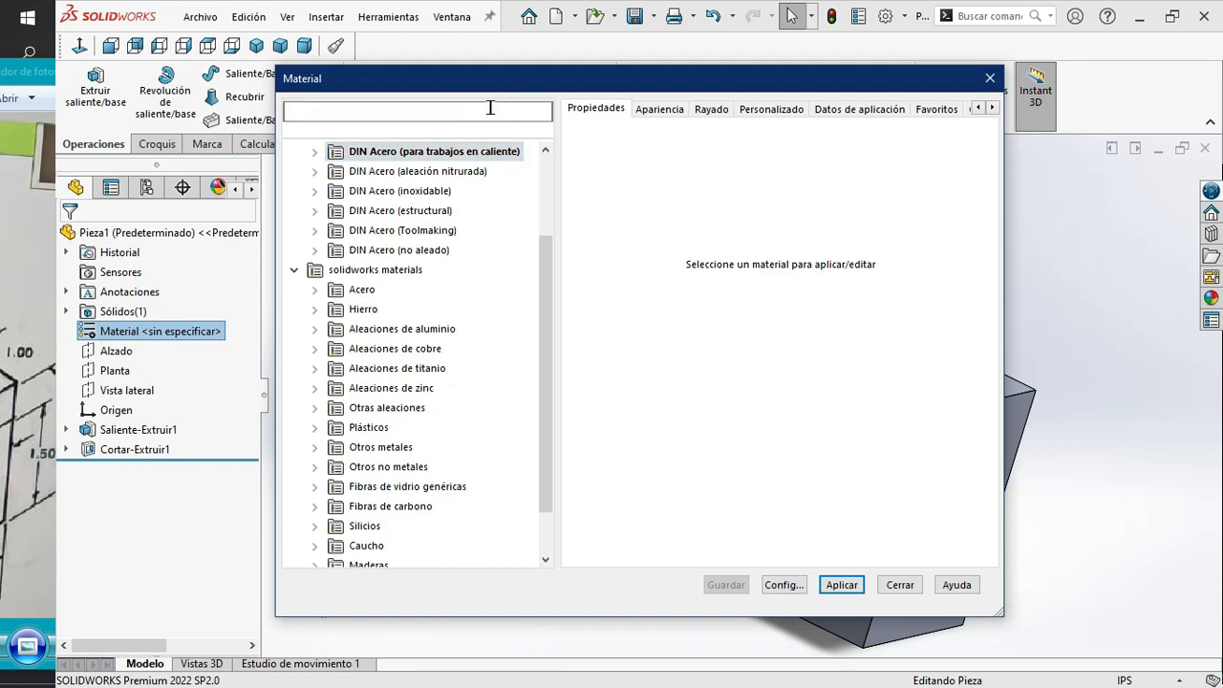
text(b)
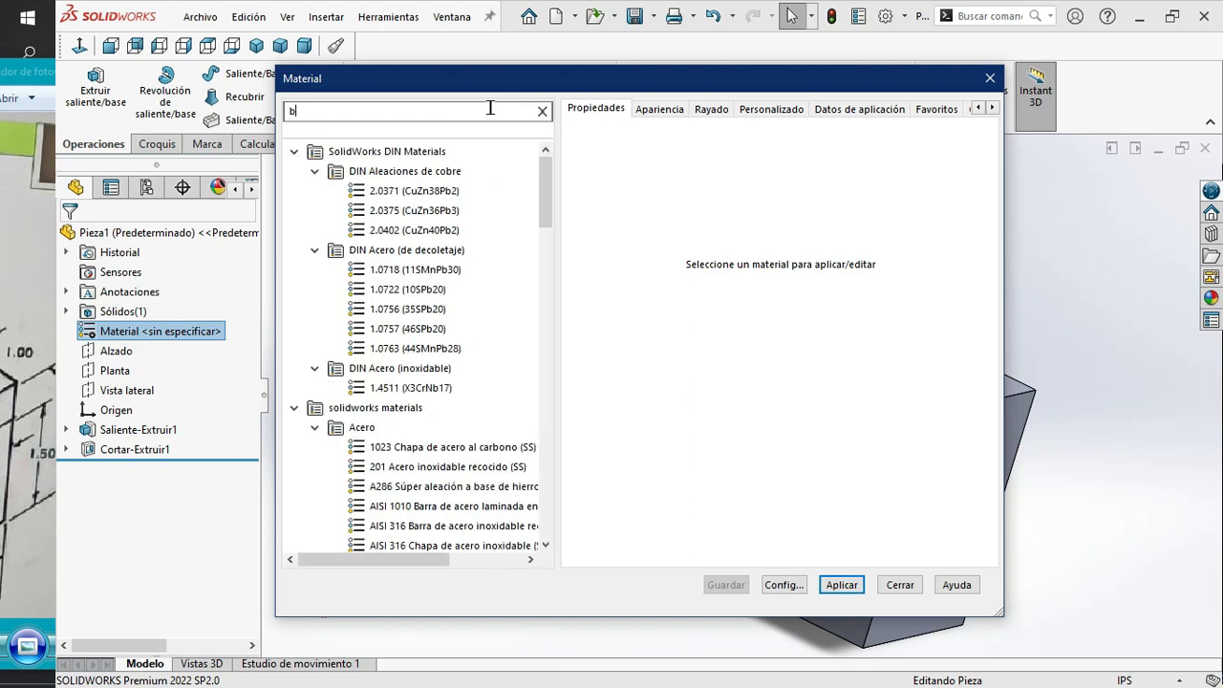
text(r)
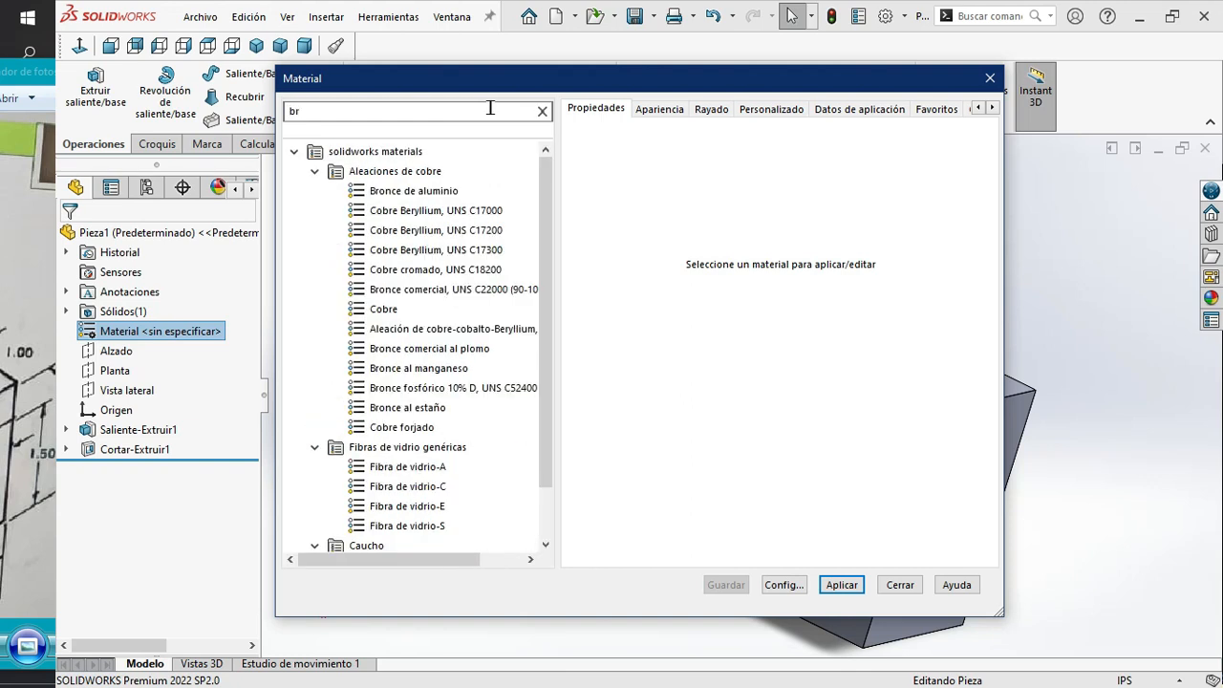
text(a)
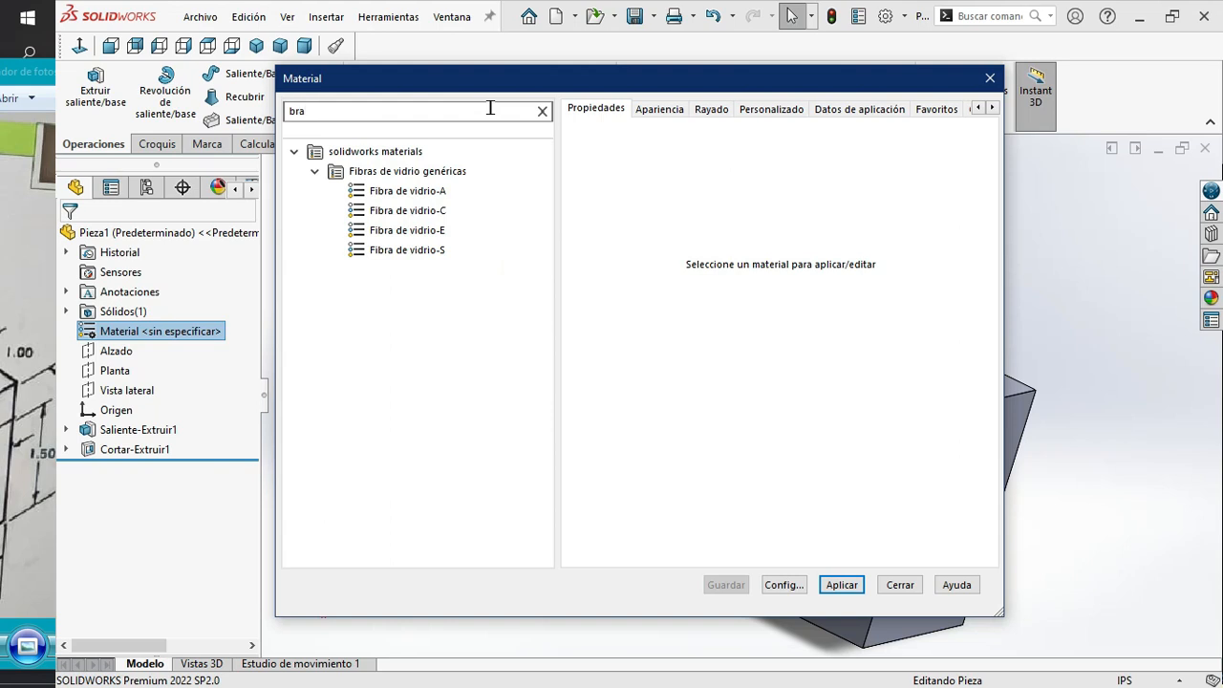
text(s)
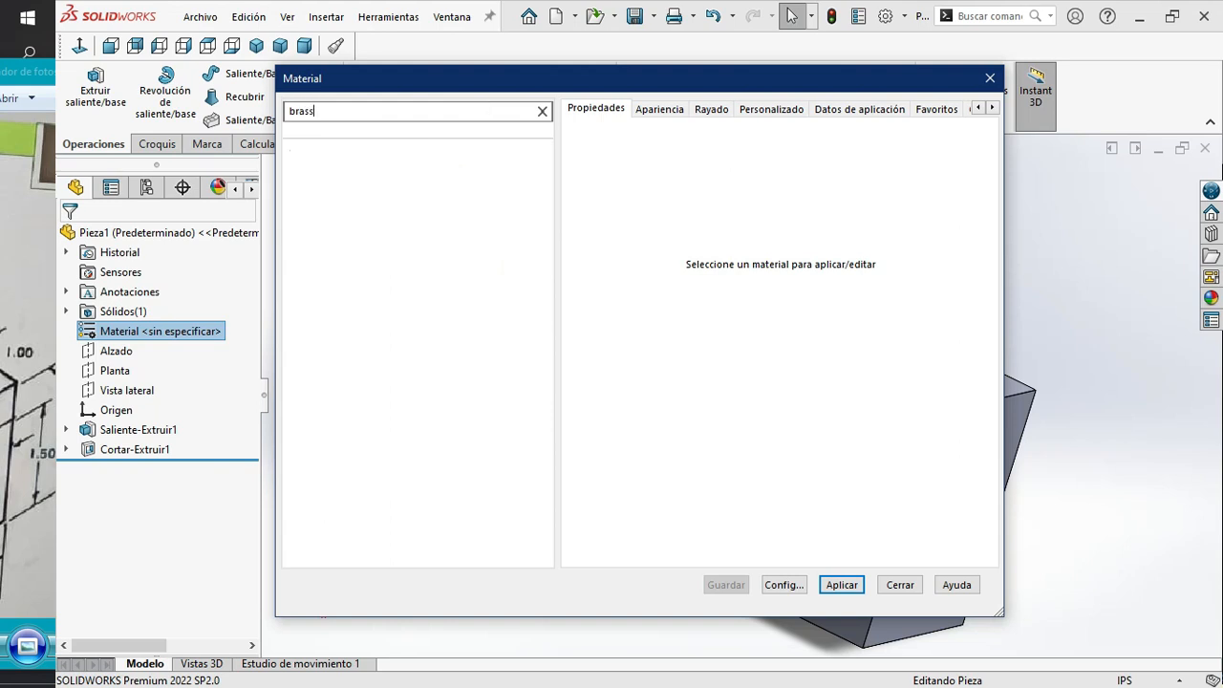
Shorten the material search to "b" and recheck the spelling of the material name in the Práctica 14 drawing.
key(BackSpace)
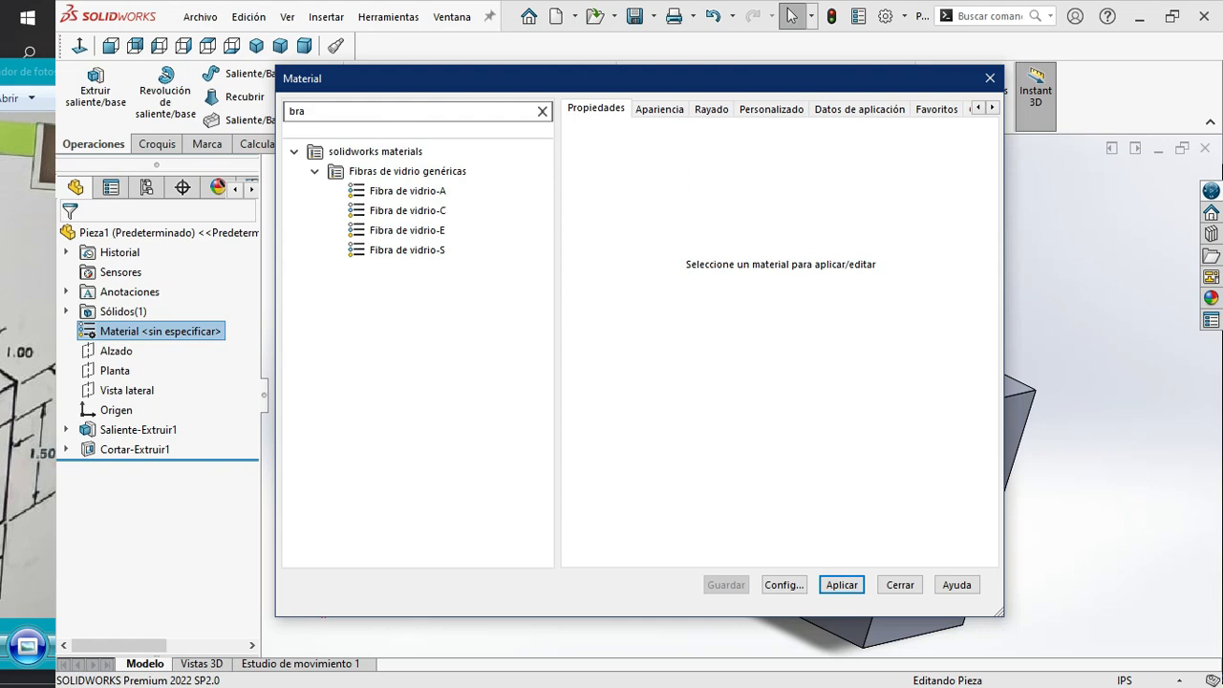
key(BackSpace)
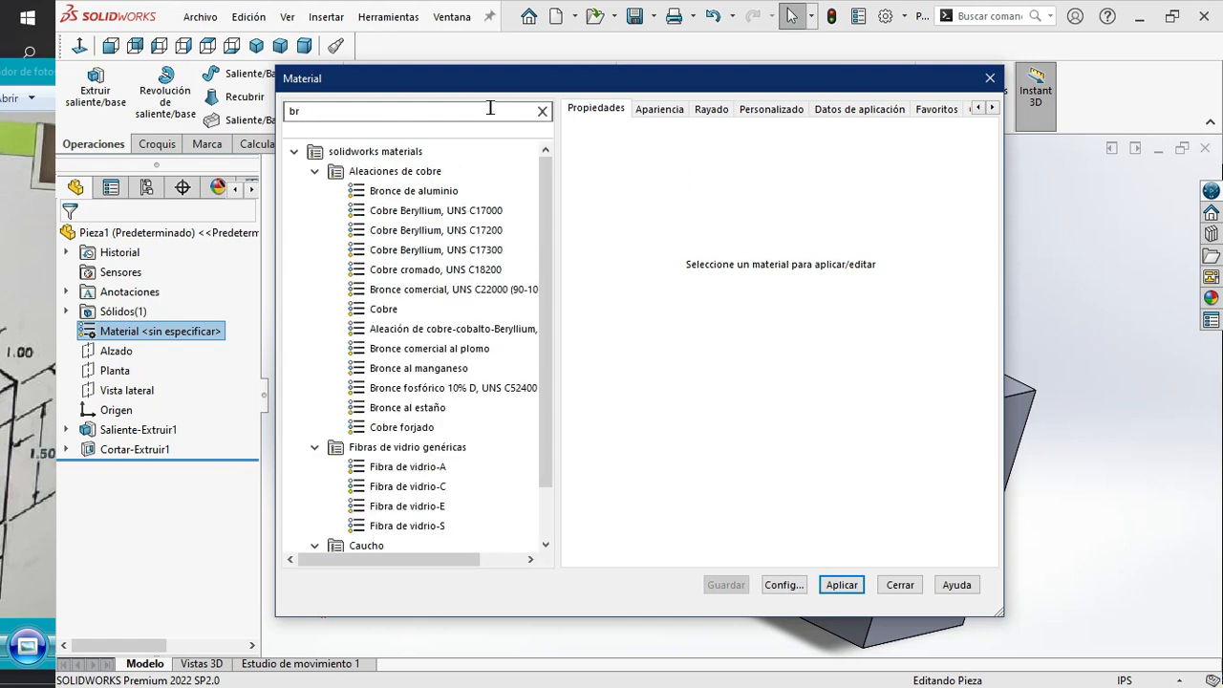
key(BackSpace)
key(BackSpace)
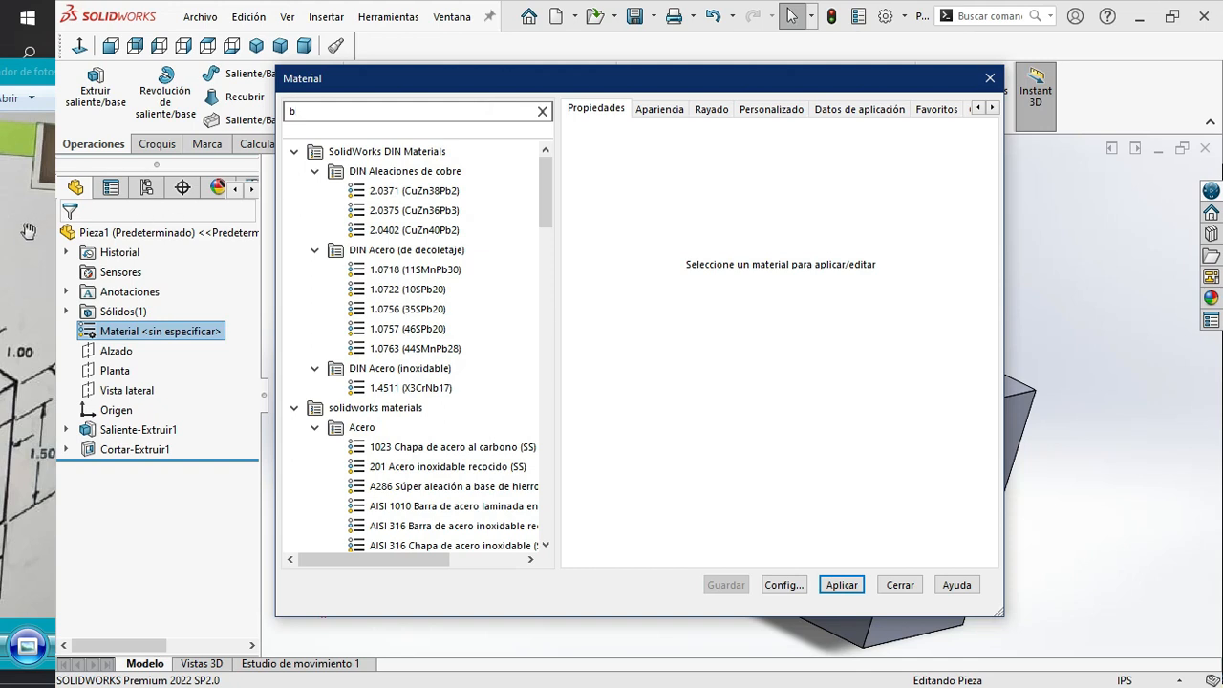
click(27, 234)
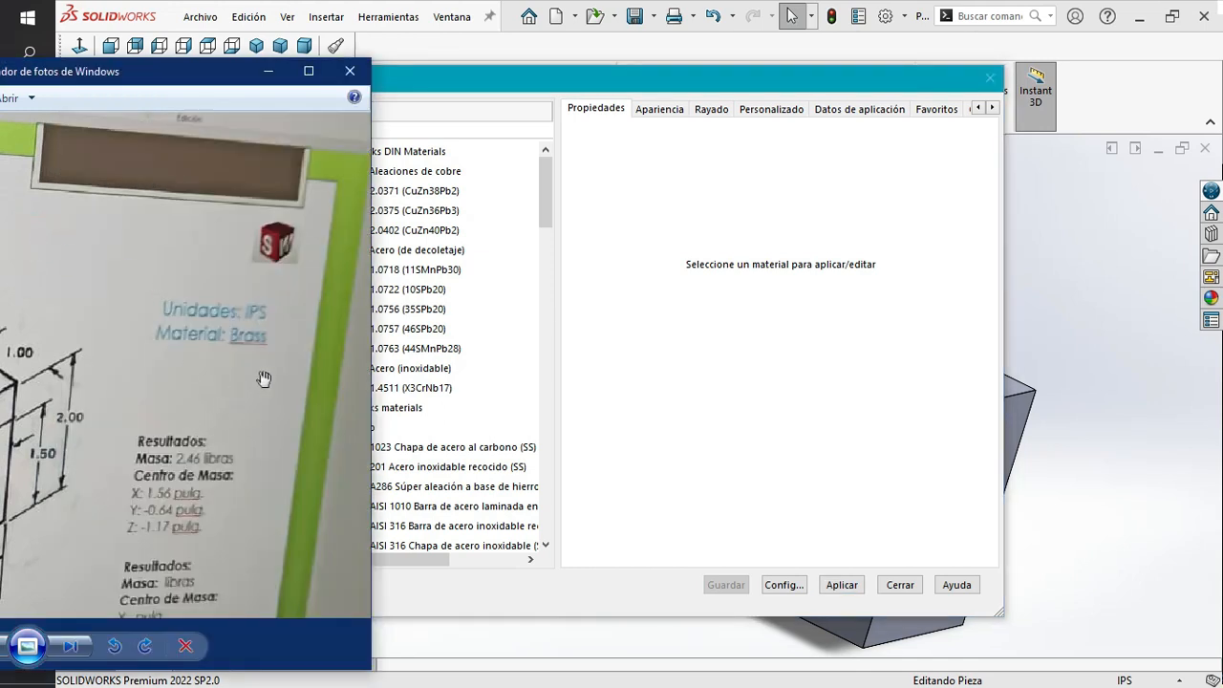
scroll(261, 360, up, 5)
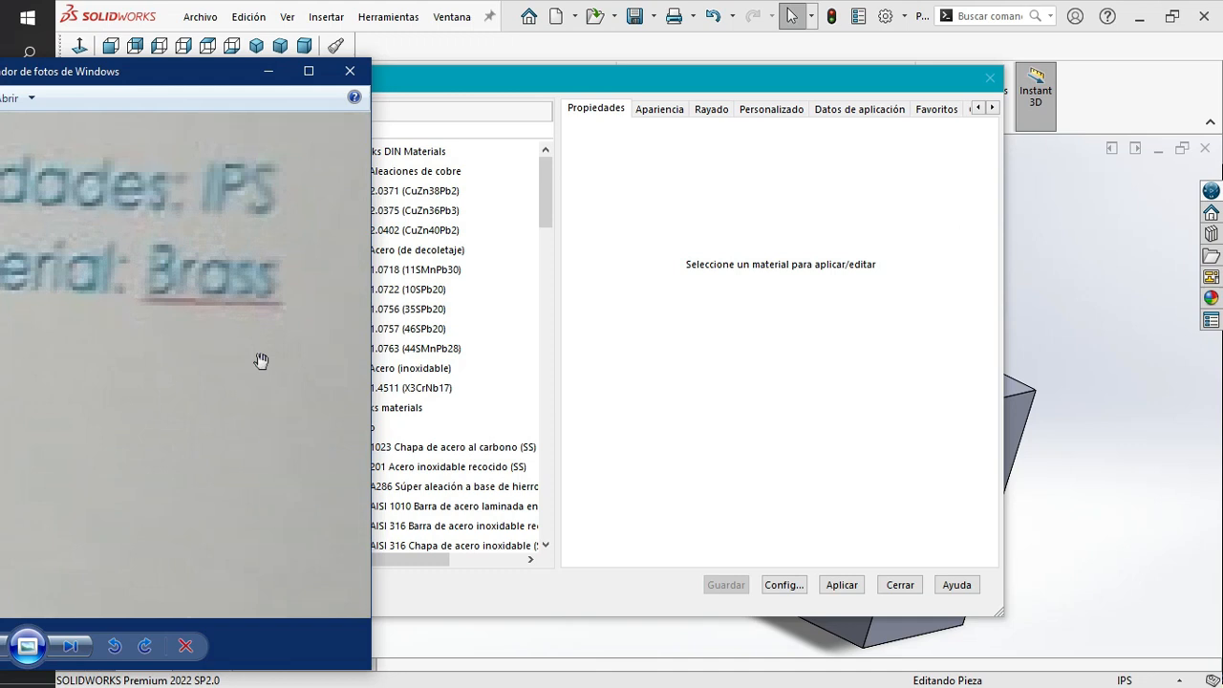
click(467, 233)
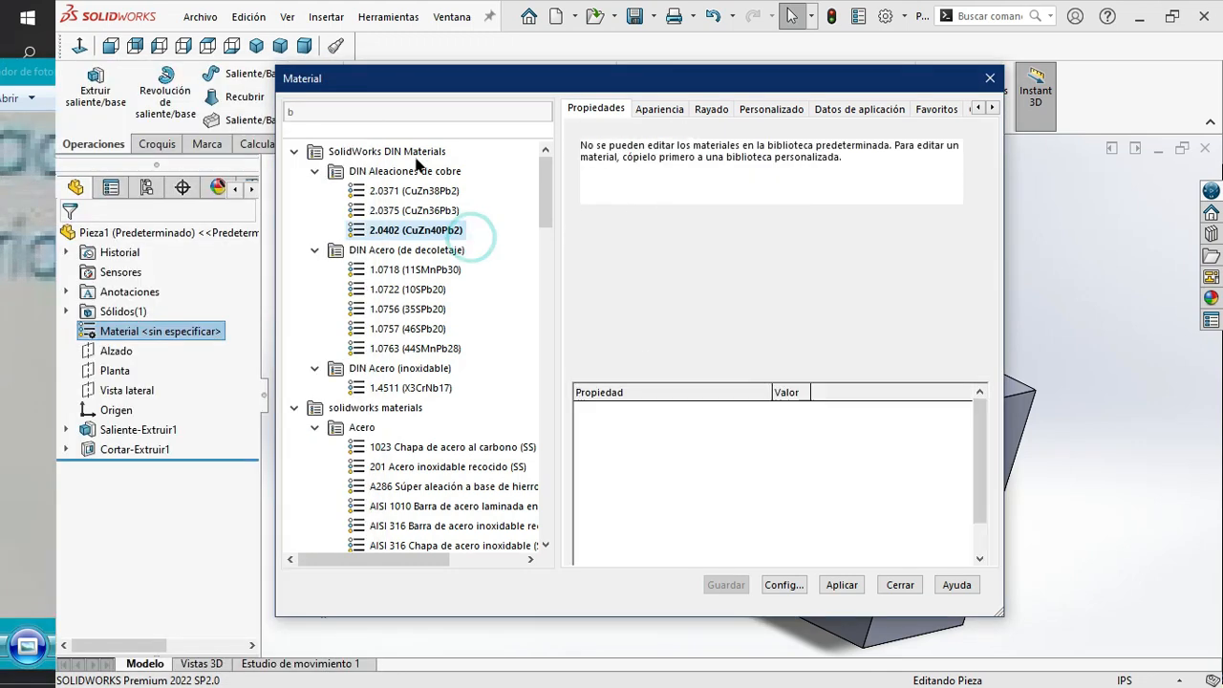
Repeat the library search for "brass" and compare the term with the enlarged material note in the drawing.
click(339, 110)
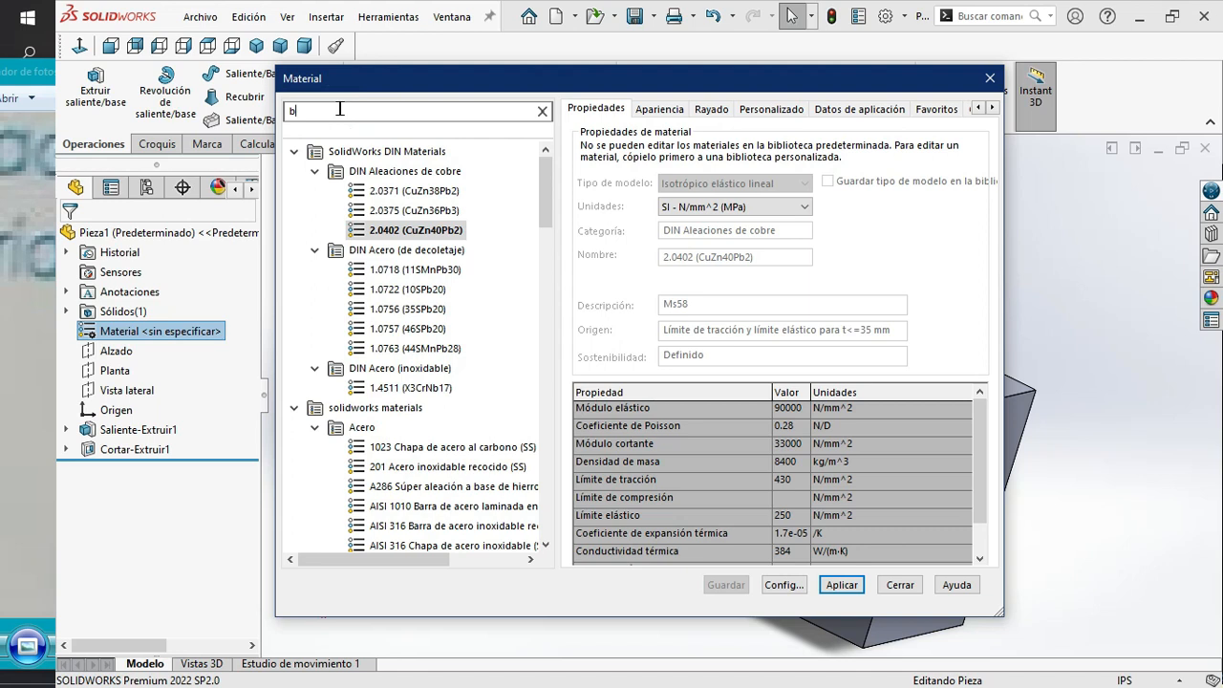
text(ra)
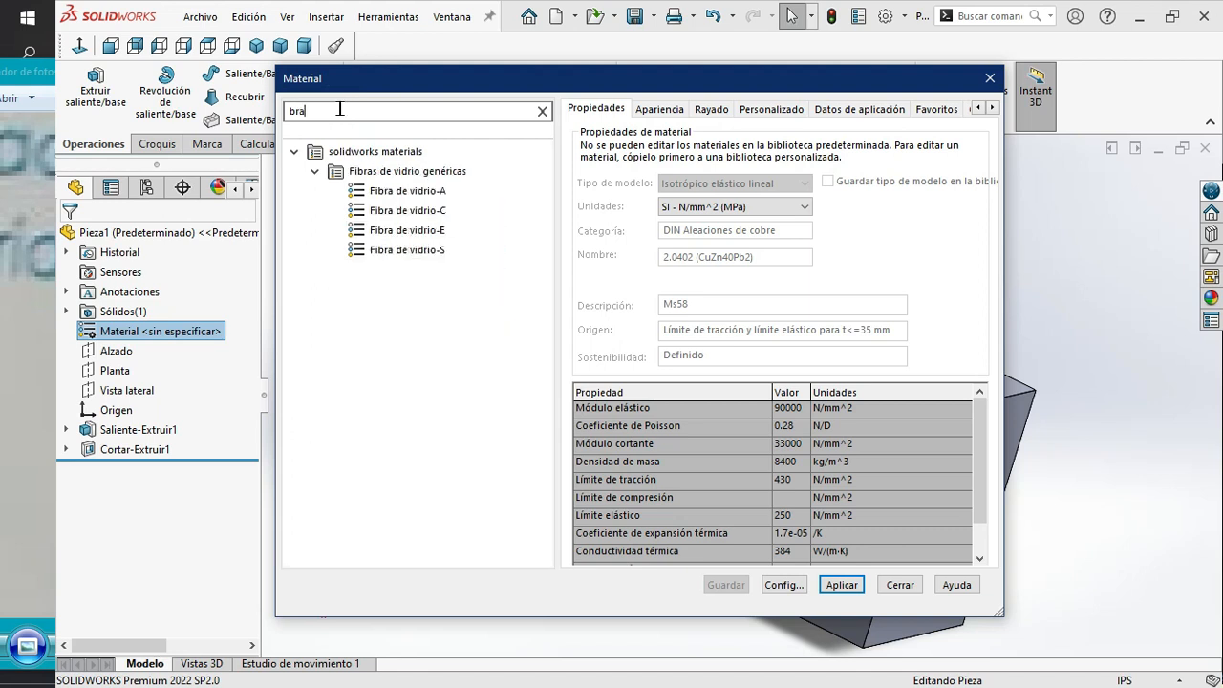
text(ss)
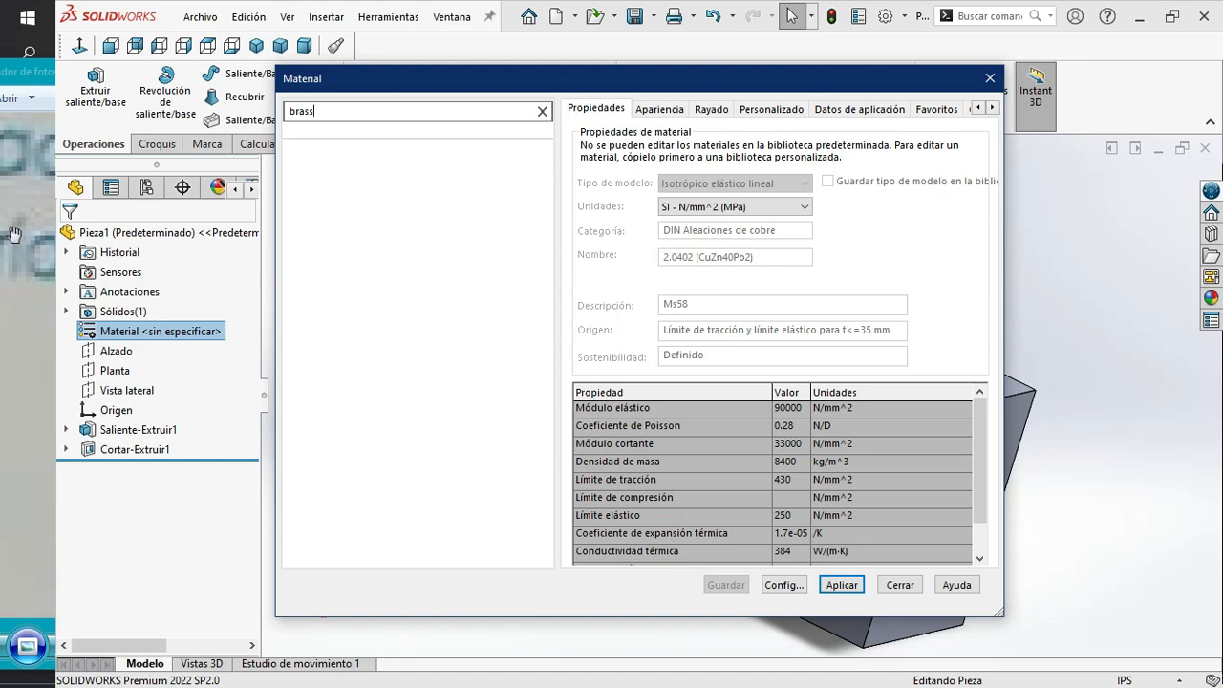
click(36, 75)
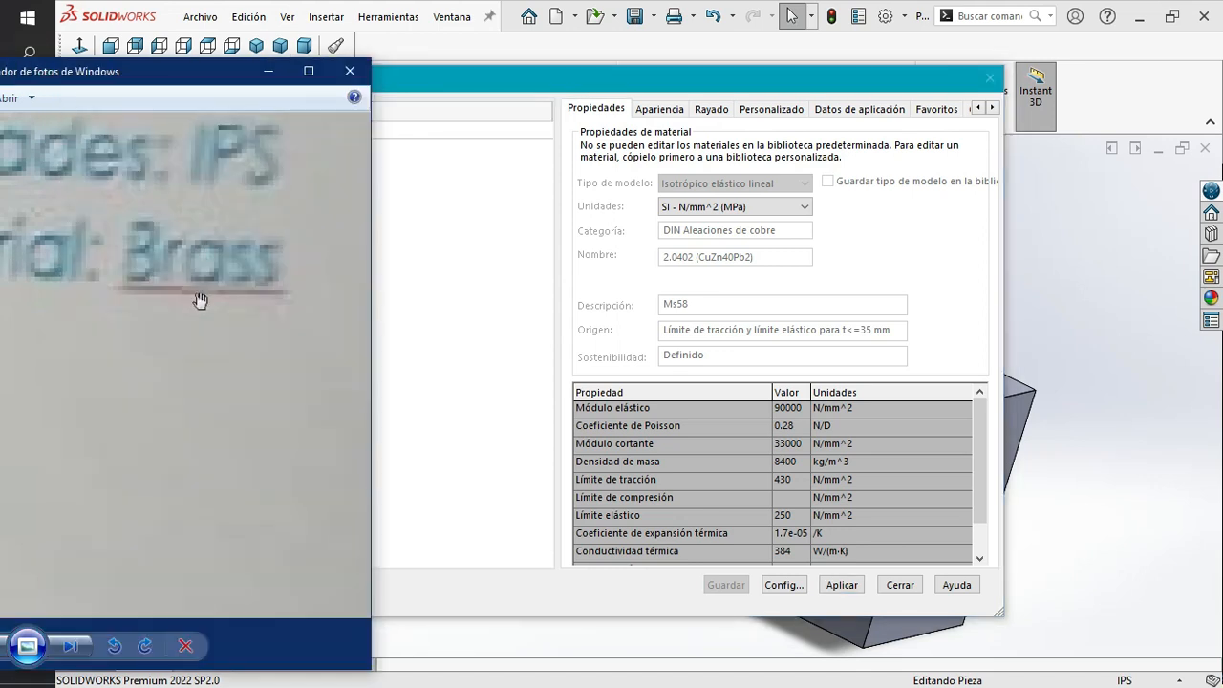
click(418, 276)
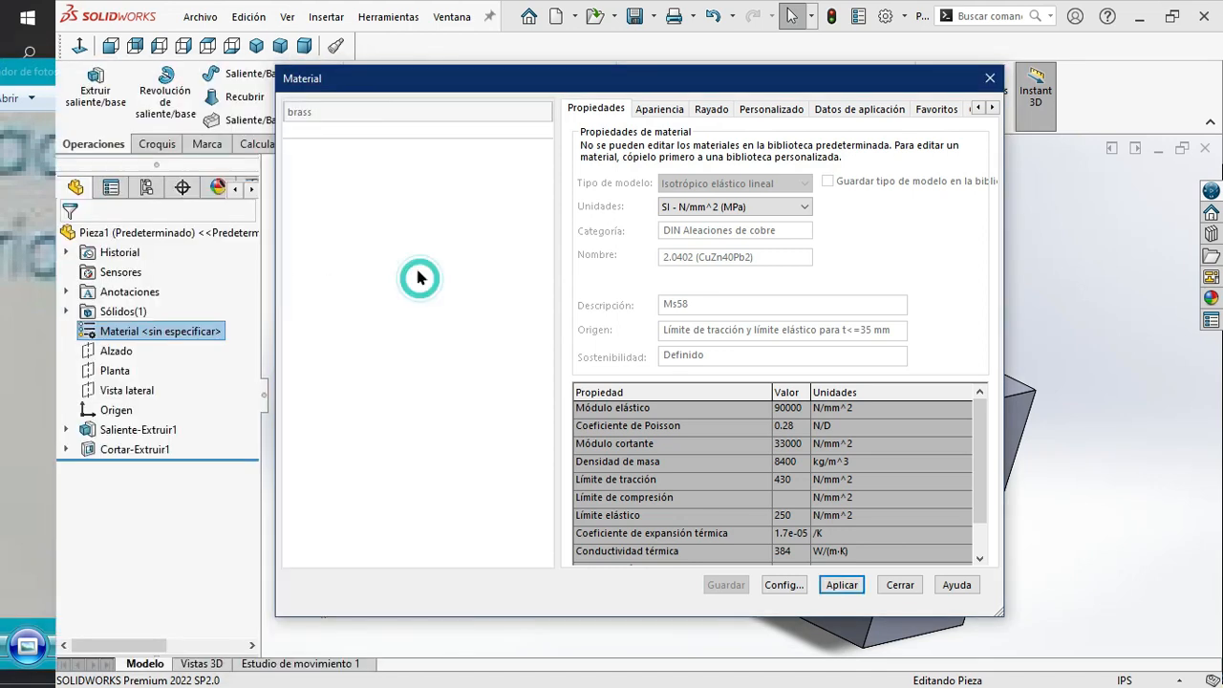
Try "bros" and "bro" as alternative search terms in the material library.
click(328, 111)
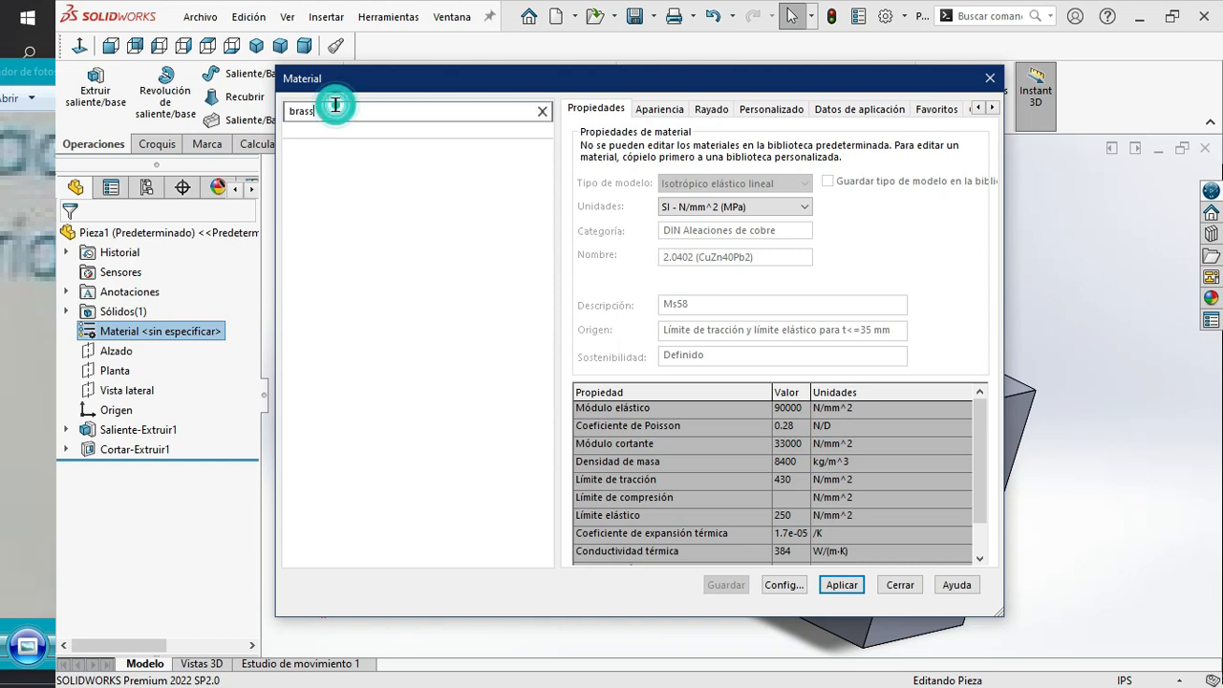
key(BackSpace)
key(BackSpace)
key(BackSpace)
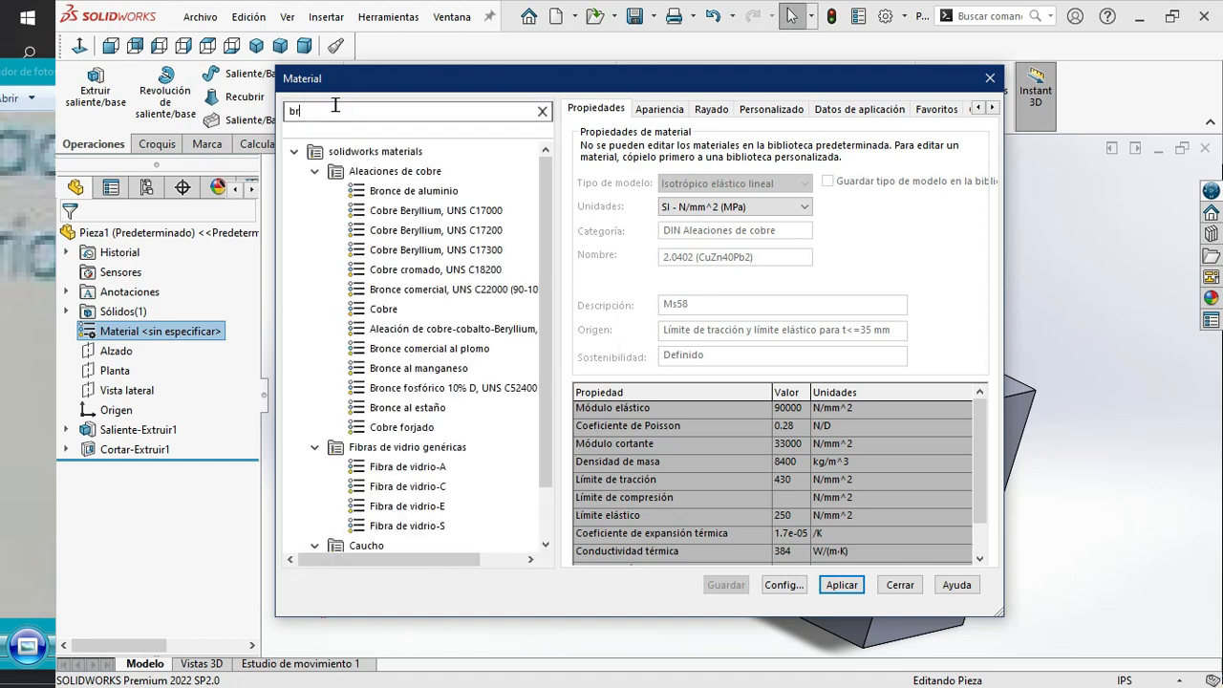
text(os)
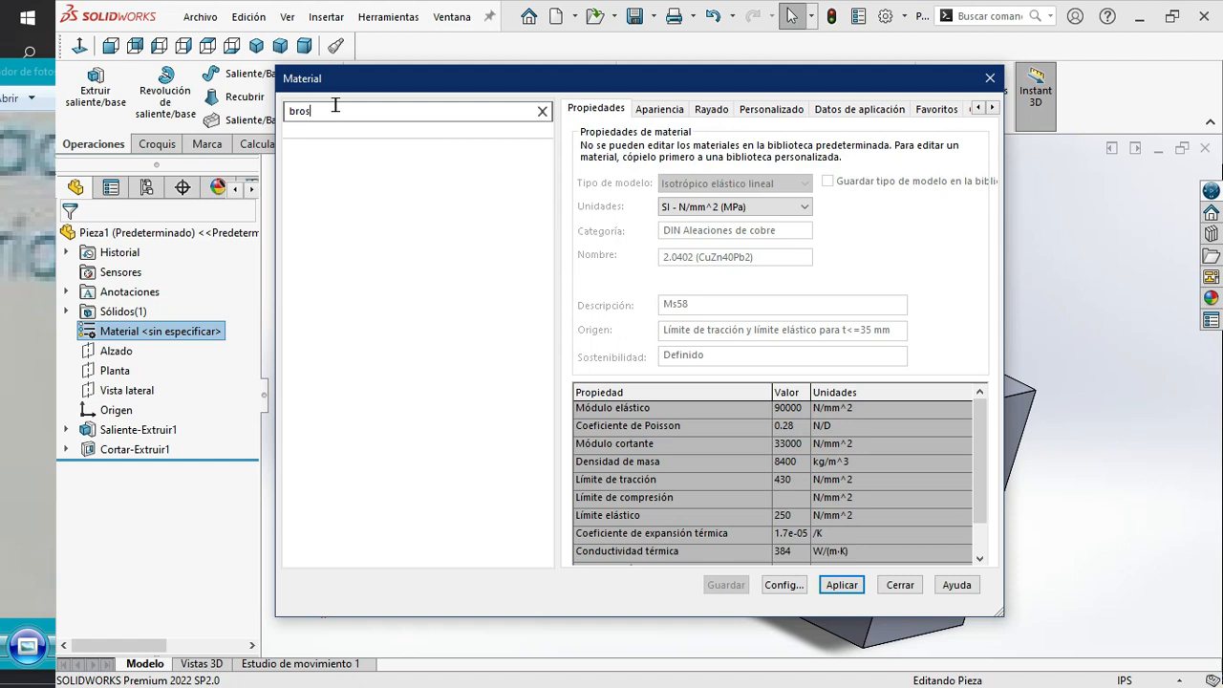
key(BackSpace)
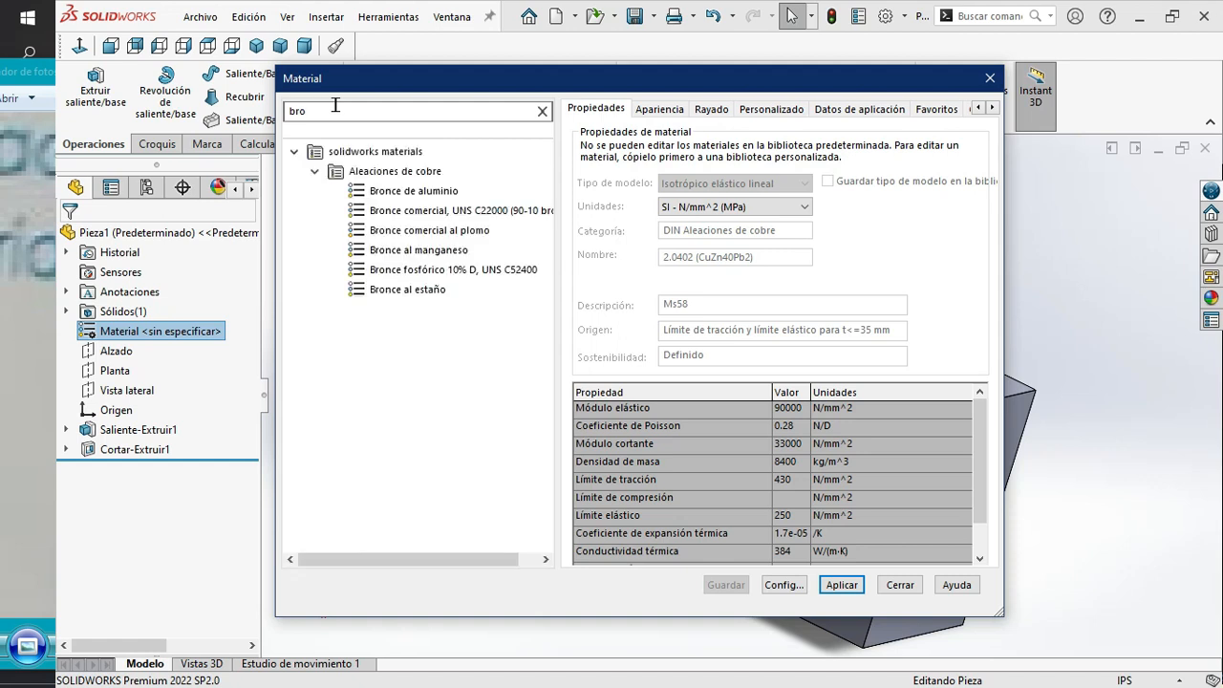
key(BackSpace)
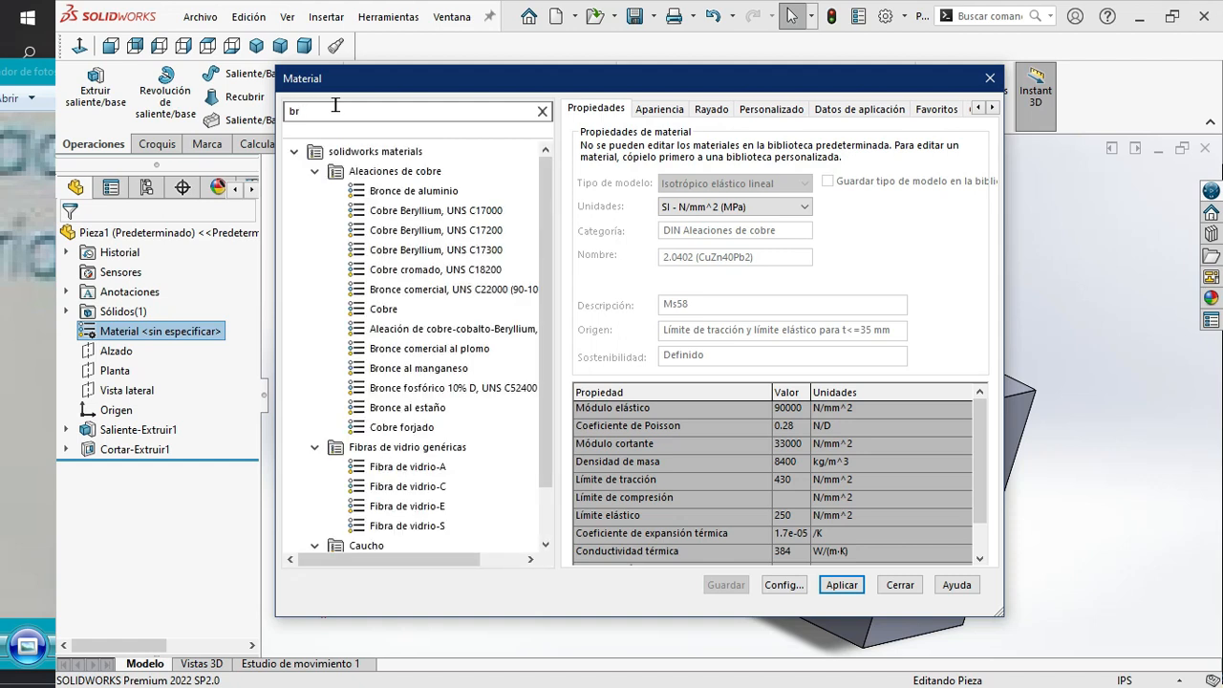
Look through the library materials matching "bra", "br" and "b", clear the search and close the material library without applying anything.
text(a)
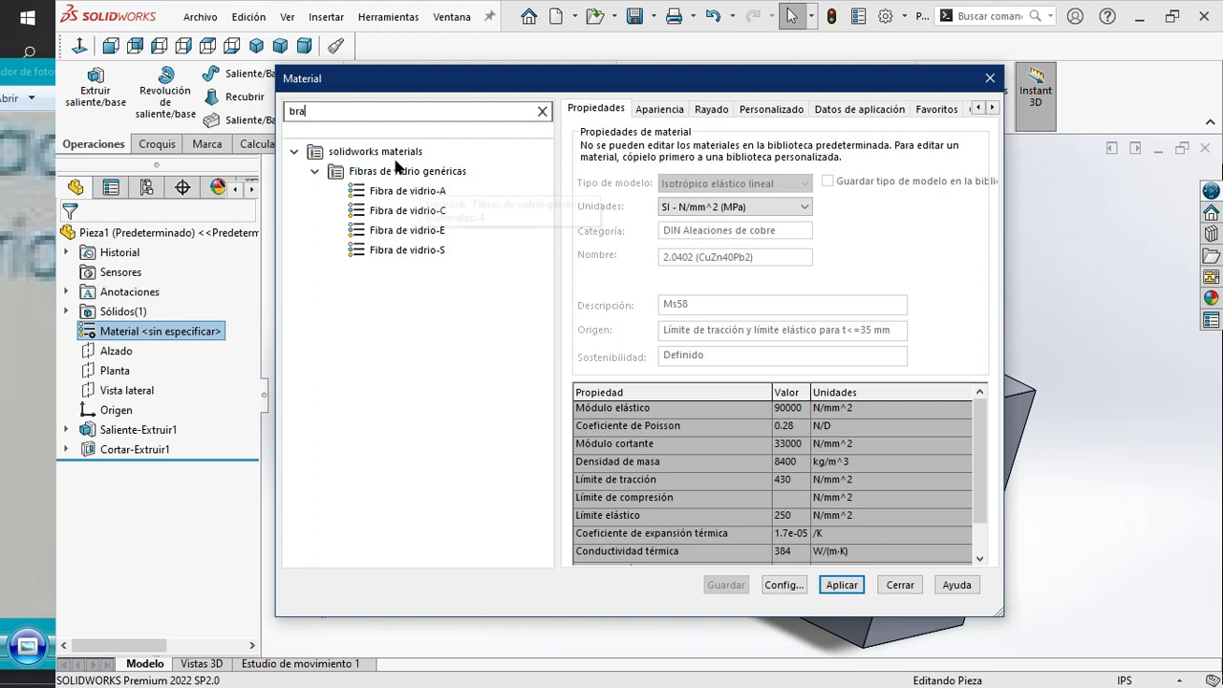
key(BackSpace)
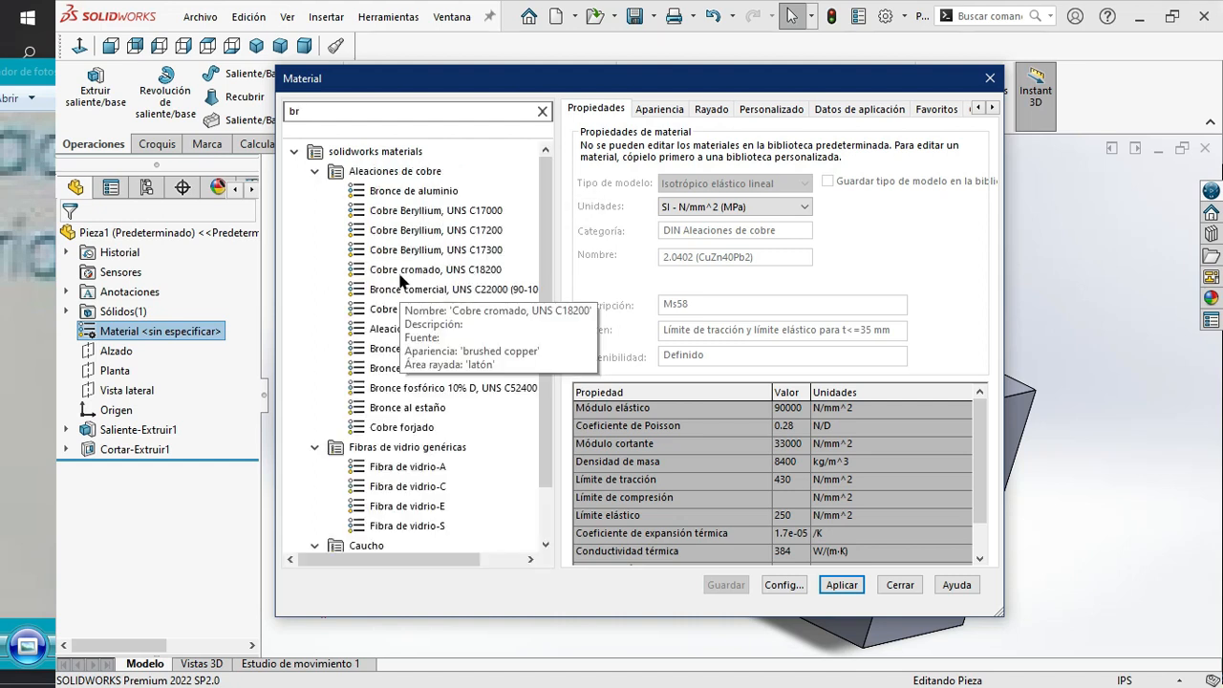
key(BackSpace)
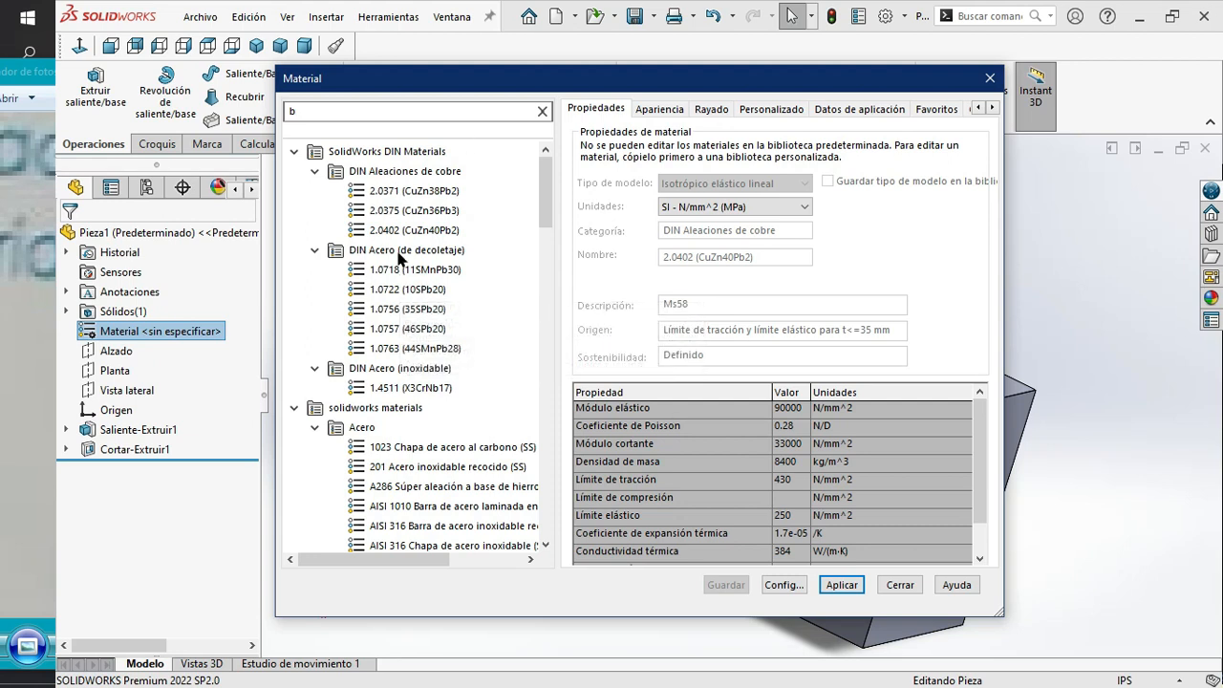
scroll(401, 305, down, 7)
scroll(422, 395, up, 7)
key(BackSpace)
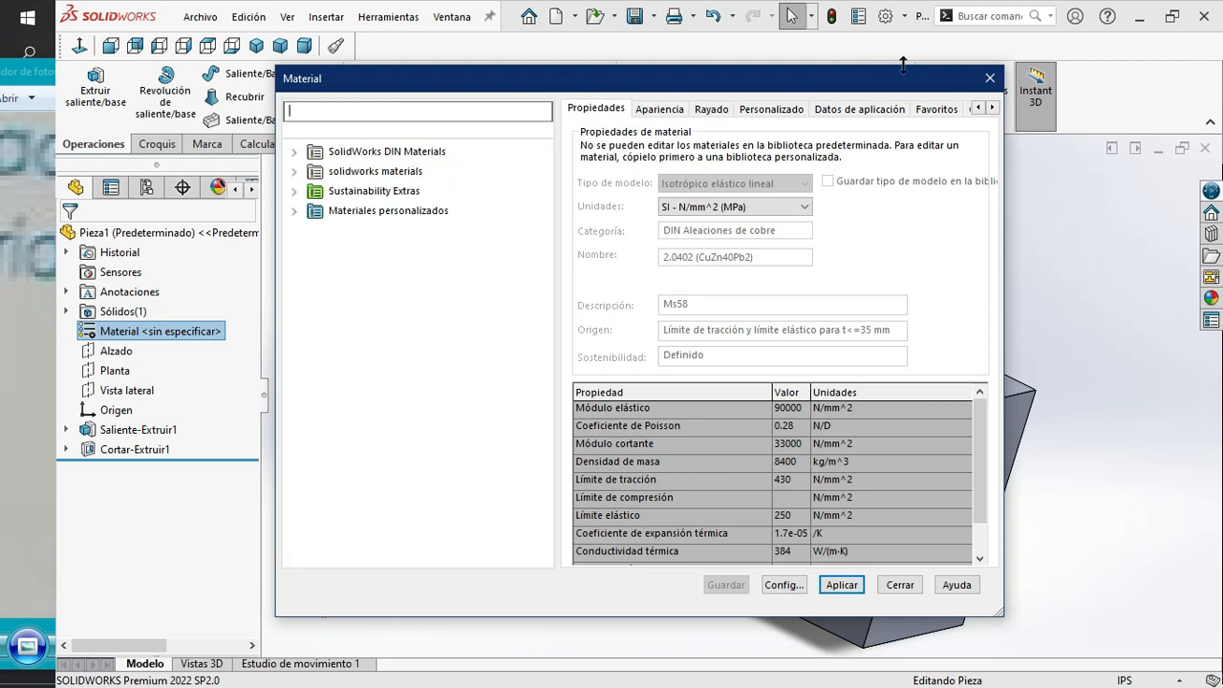
click(992, 79)
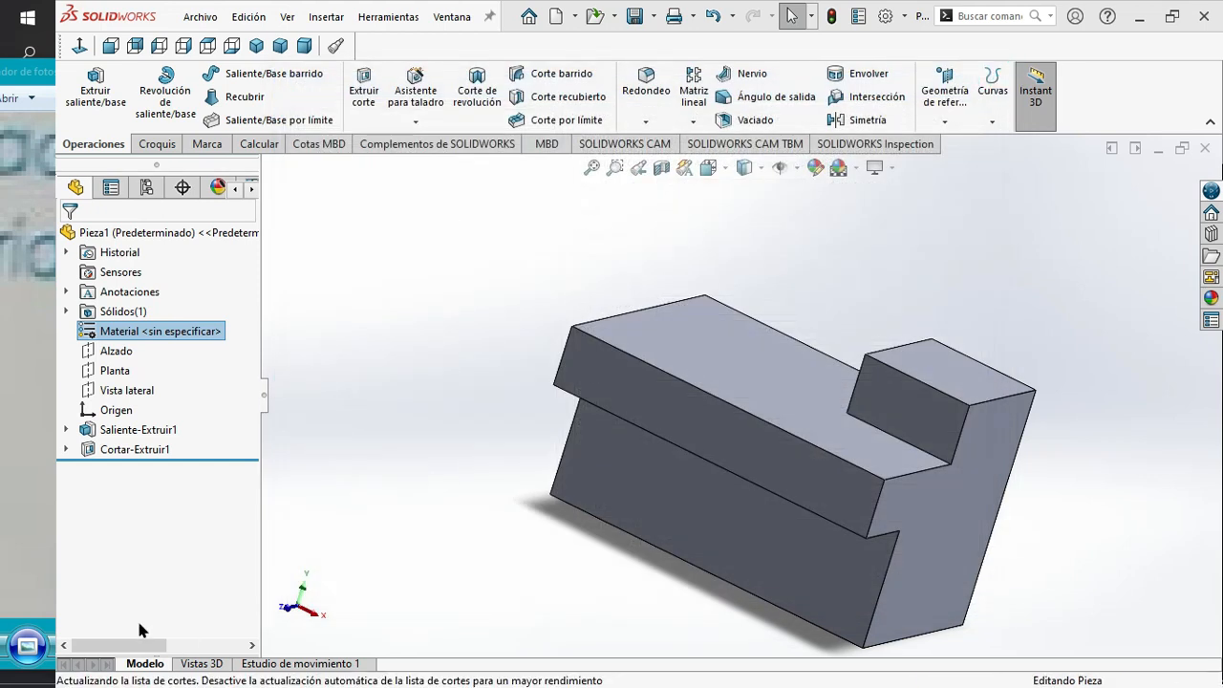
Reopen the part's material for editing, show the solidworks materials categories and move the Material dialog clear of the feature tree.
click(108, 333)
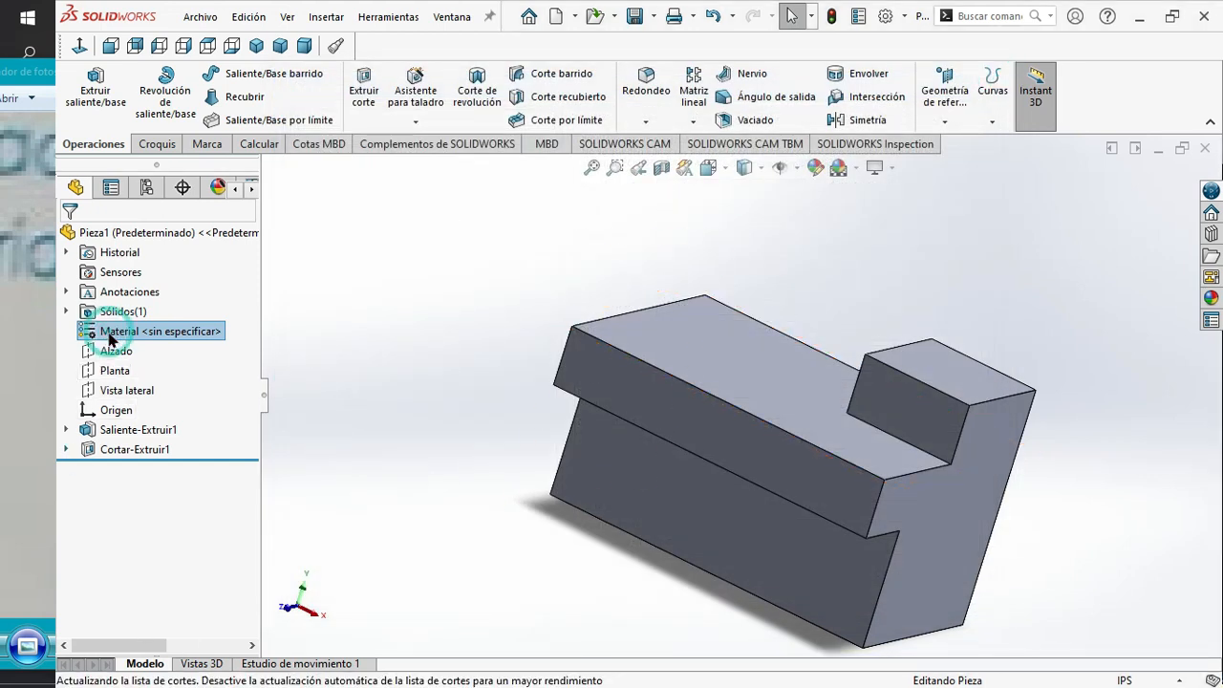
right_click(113, 334)
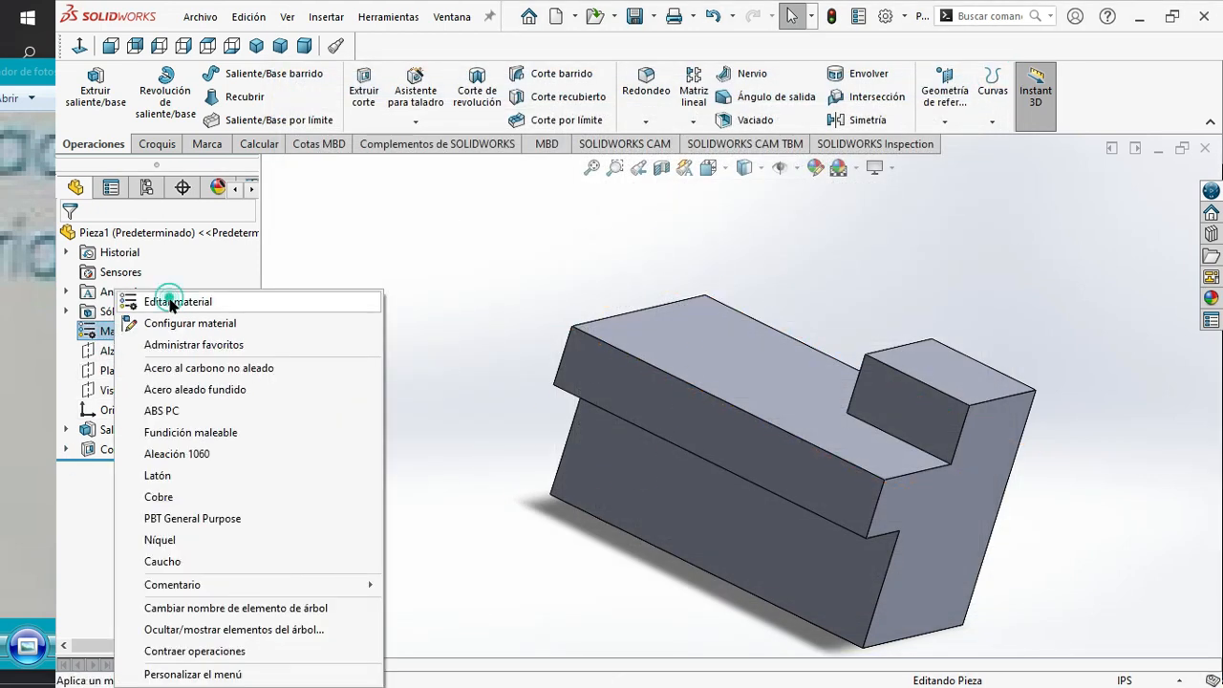
click(172, 302)
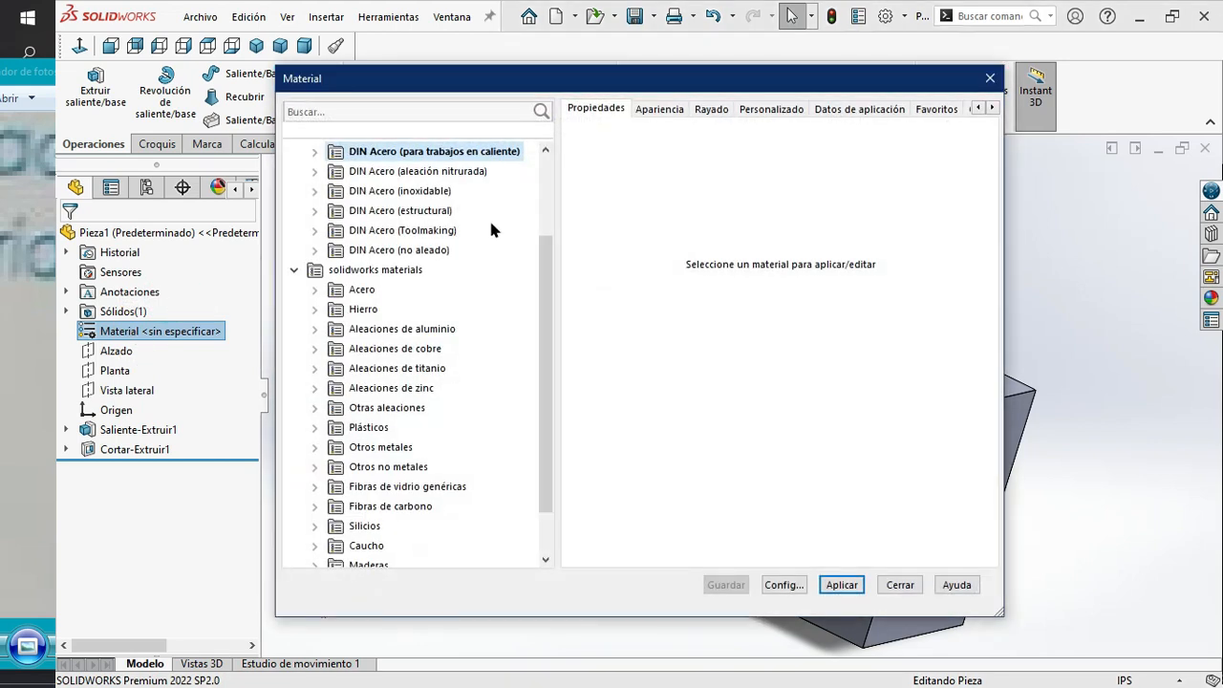
scroll(399, 407, down, 1)
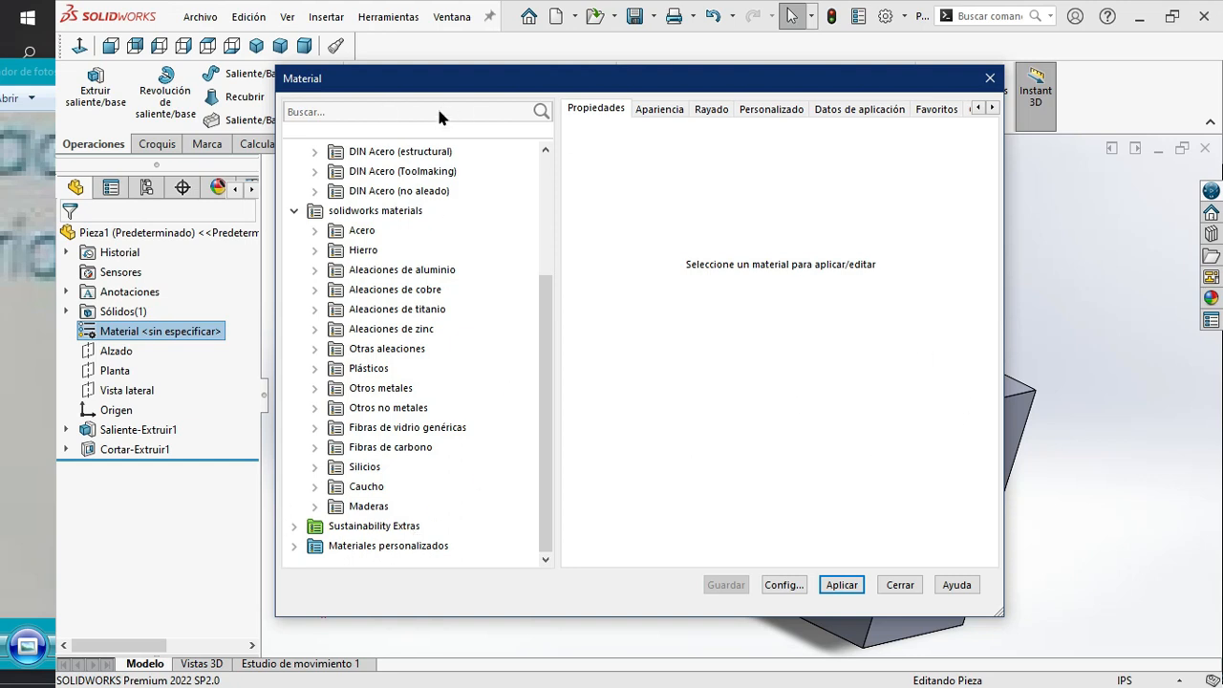
drag(441, 82, 678, 77)
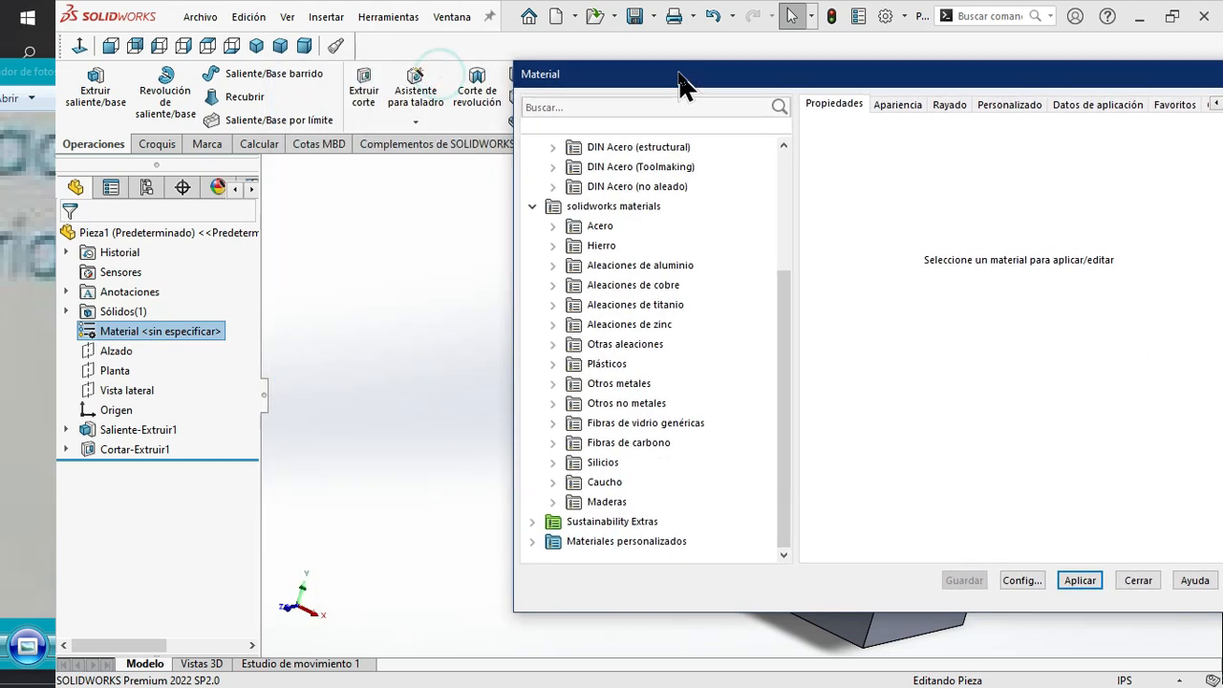
Search the material library for "alumi", apply Bronce de aluminio from Aleaciones de cobre to the part and close the material library.
click(576, 107)
text(alumi)
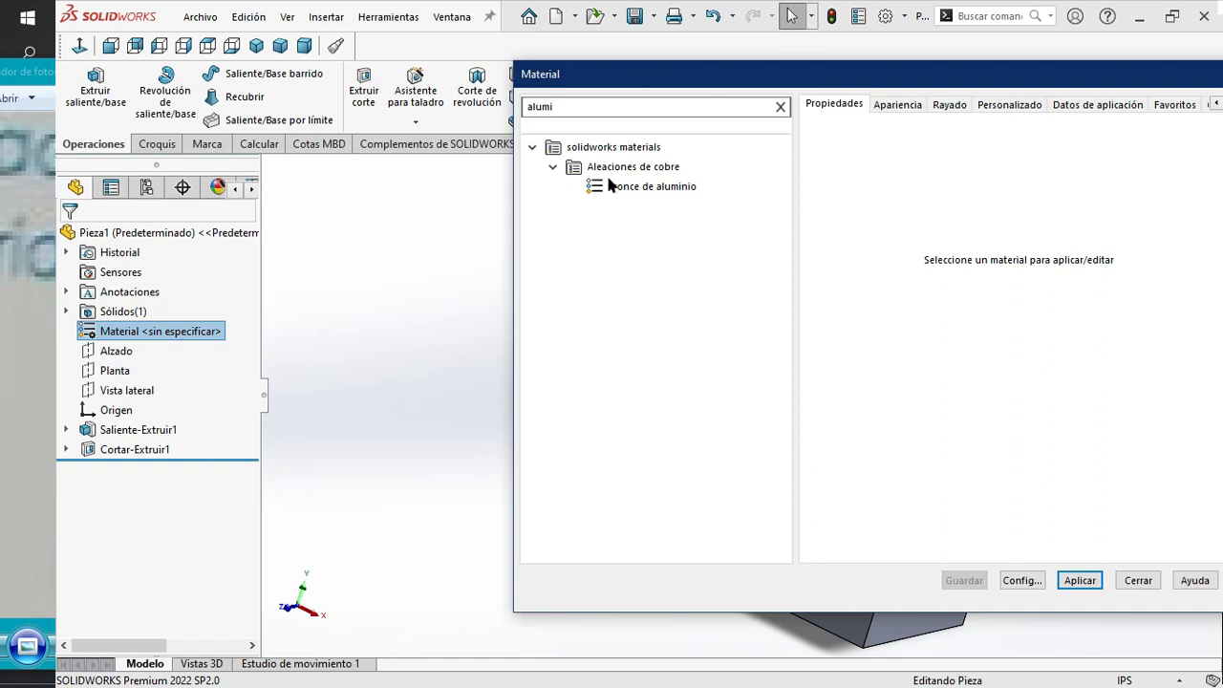
click(662, 187)
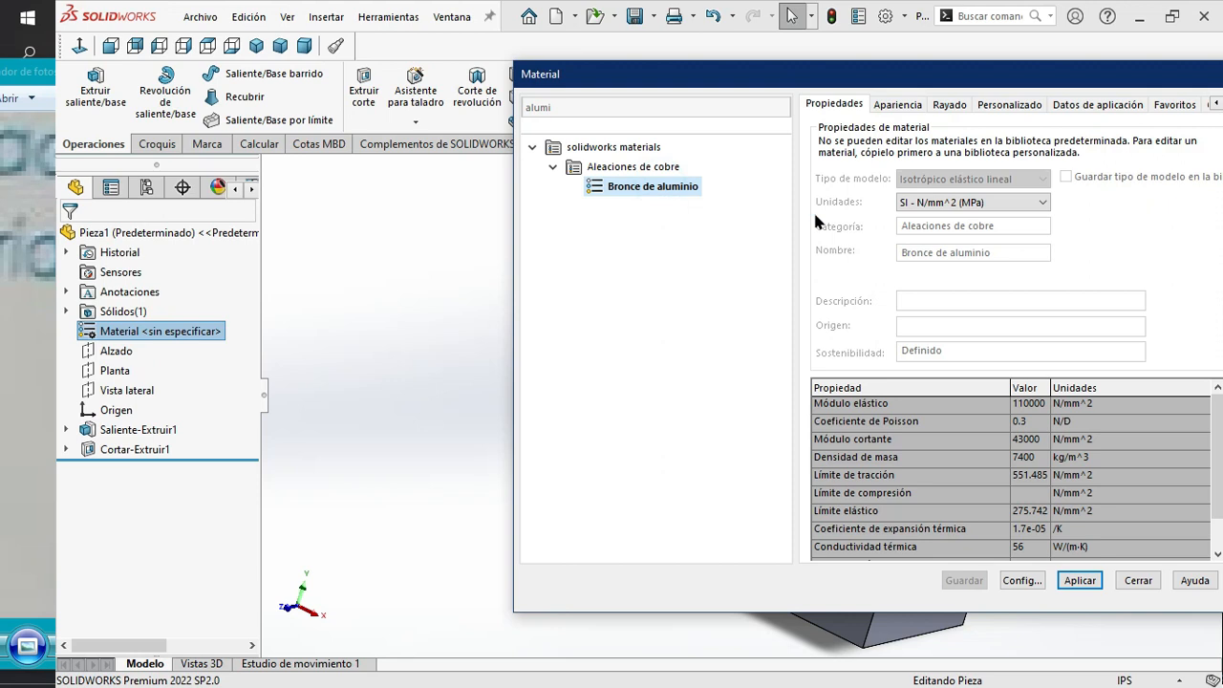
click(1076, 584)
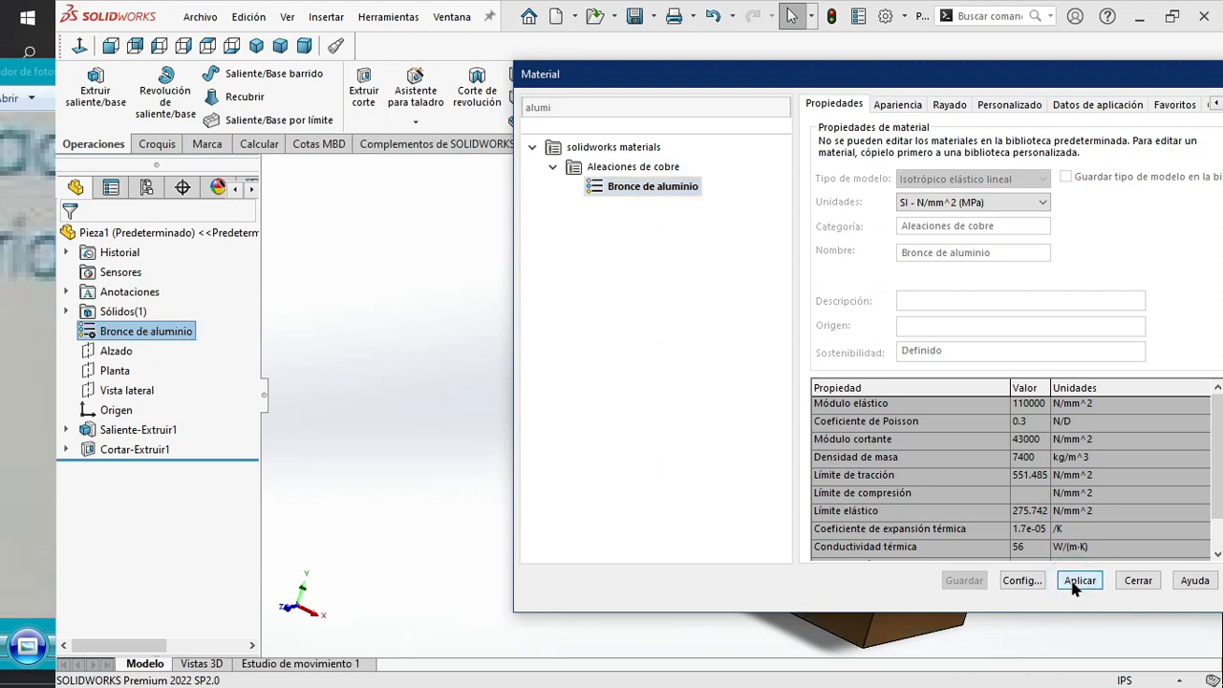
drag(1143, 70, 924, 91)
click(1007, 94)
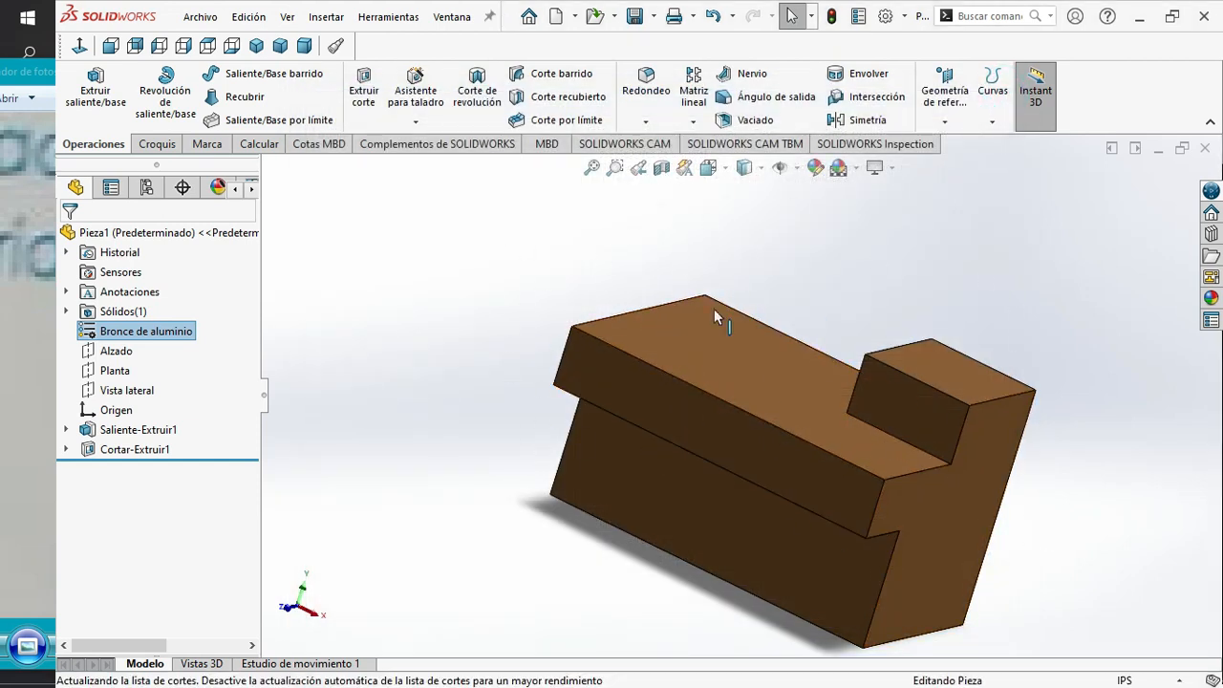
Calculate the mass properties of the aluminium bronze part and move the results window aside to make room for the reference drawing.
scroll(829, 318, down, 3)
scroll(828, 325, up, 6)
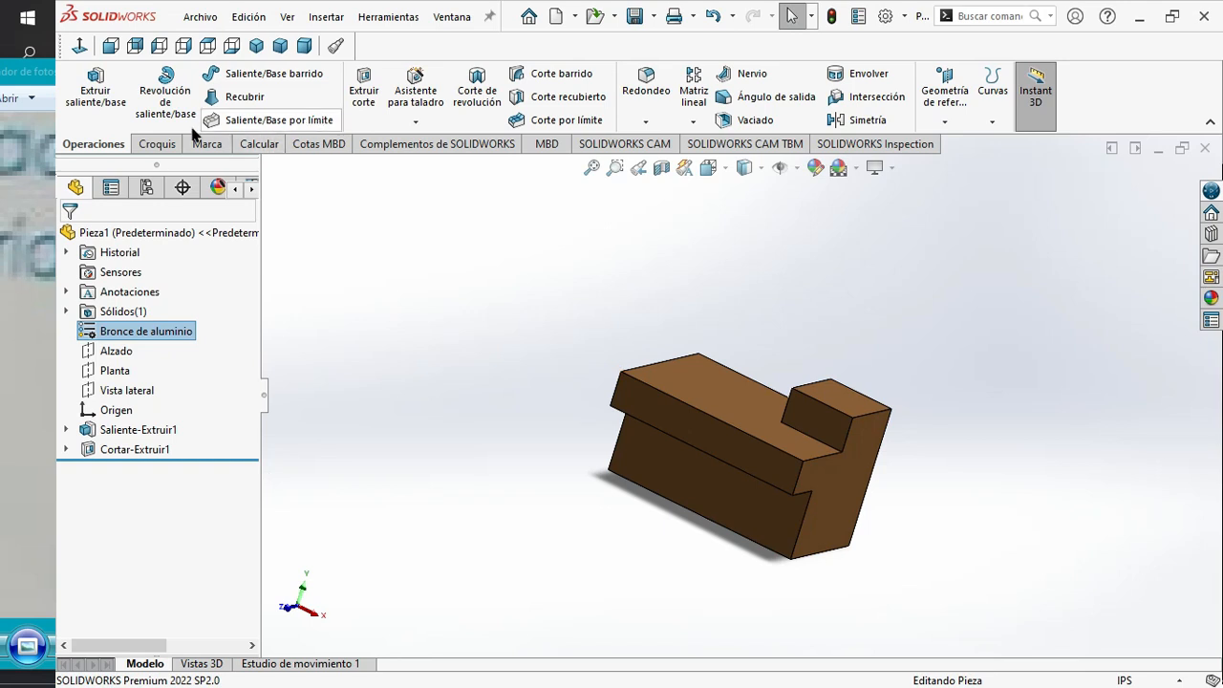
click(256, 143)
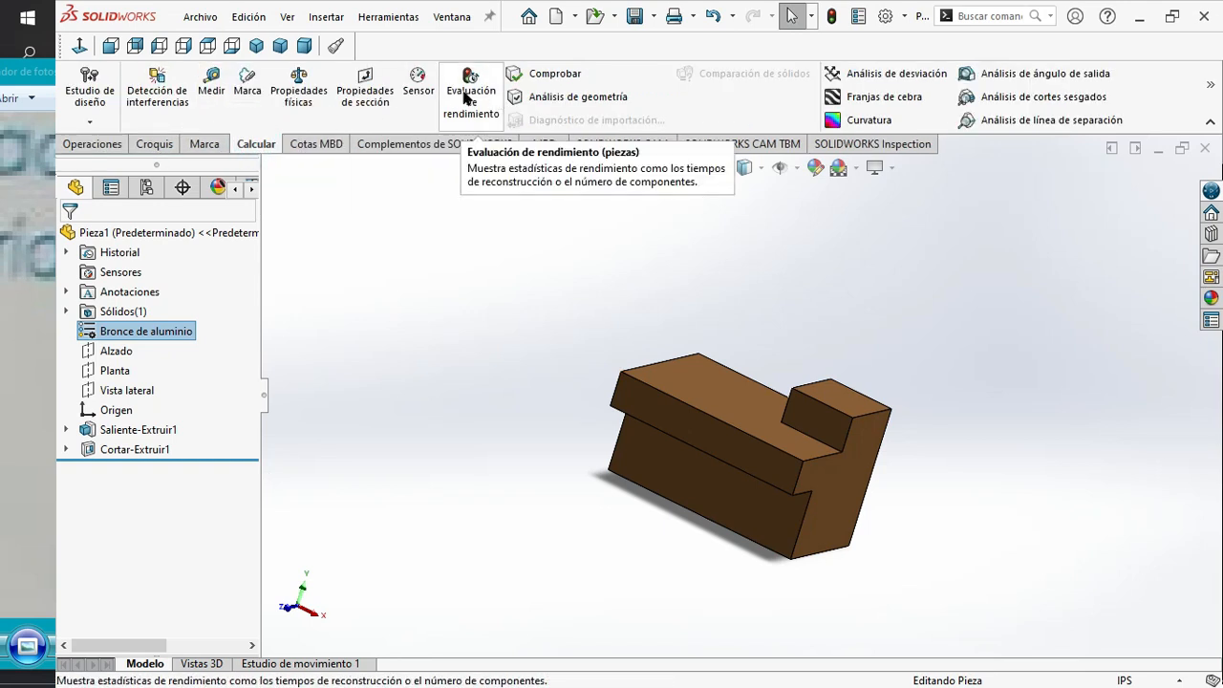
click(299, 88)
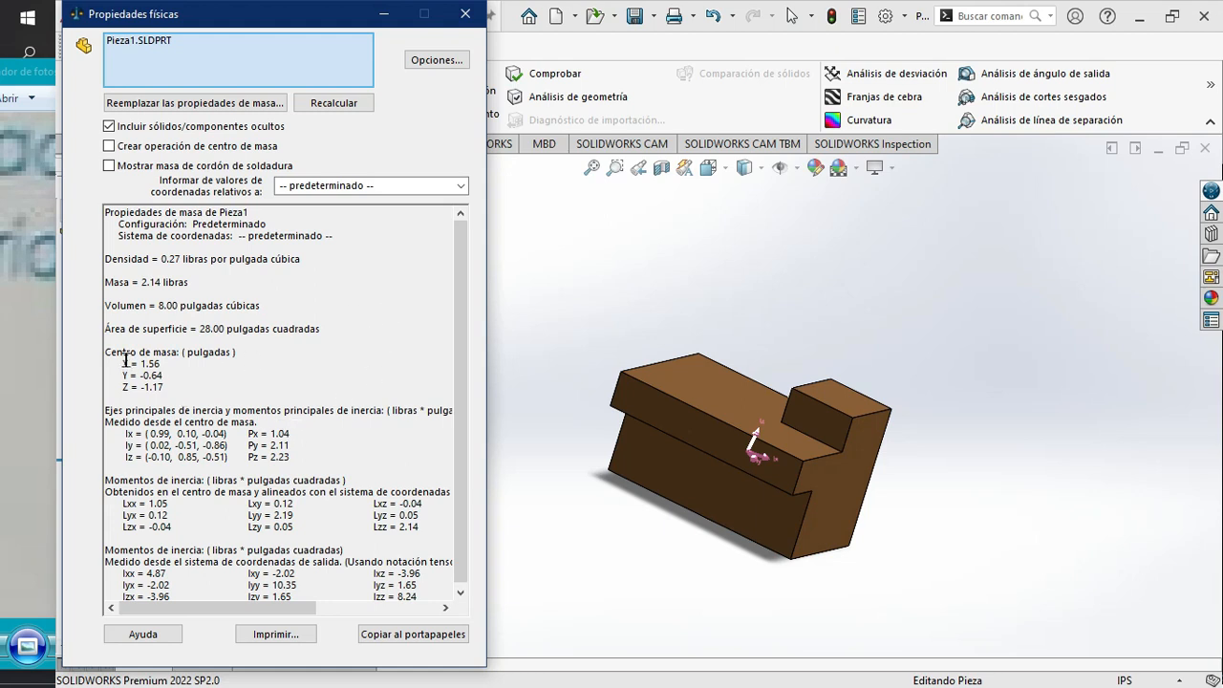
drag(225, 18, 920, 16)
Compare the mass and centre of mass with the Práctica 14 drawing in Windows Photo Viewer, minimize the drawing and close the mass properties.
click(35, 76)
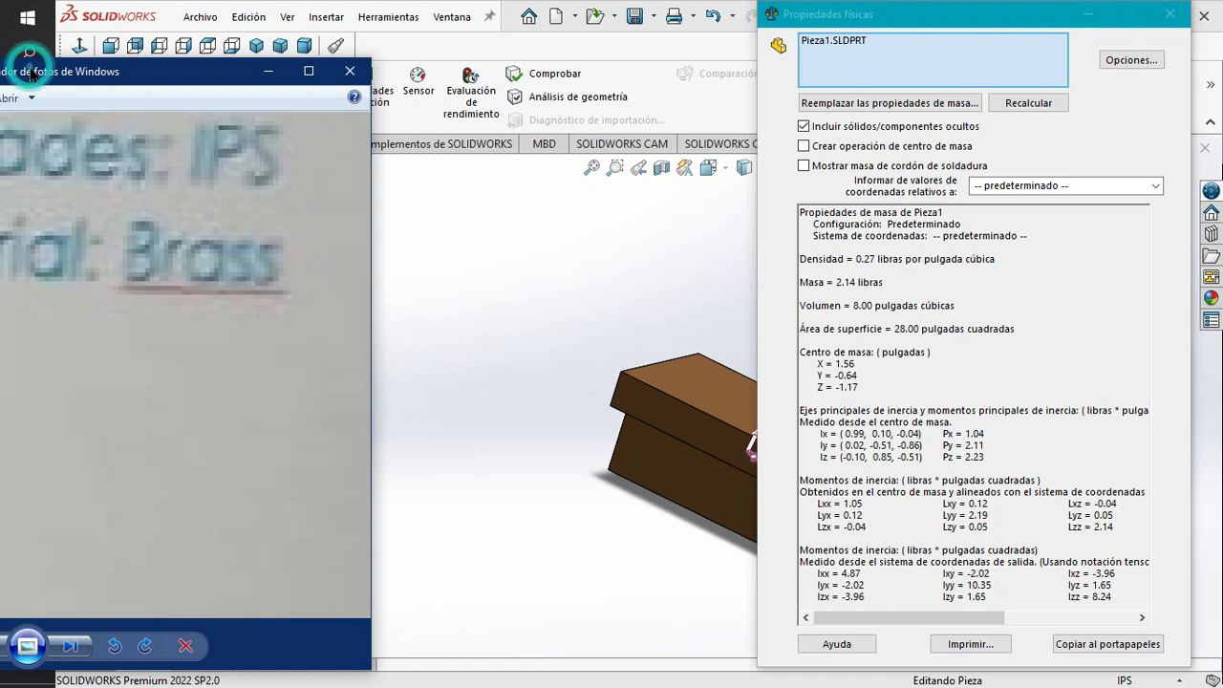
drag(220, 83, 568, 59)
scroll(472, 297, down, 1)
scroll(472, 297, down, 3)
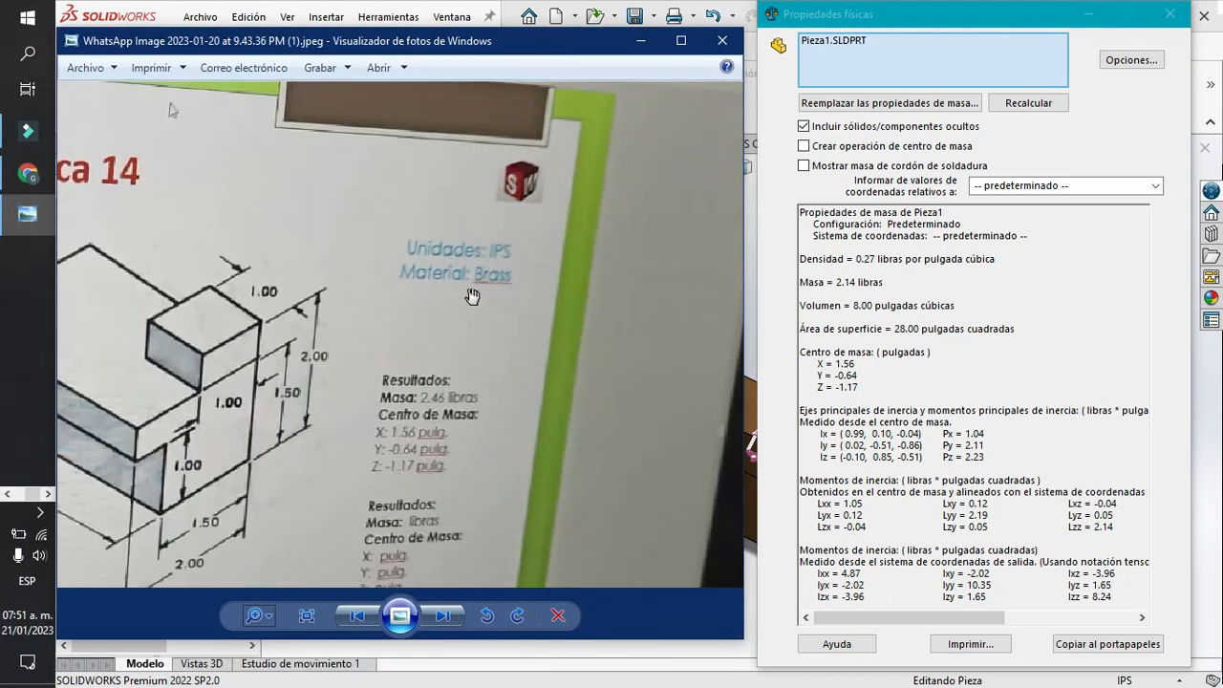
scroll(472, 296, down, 2)
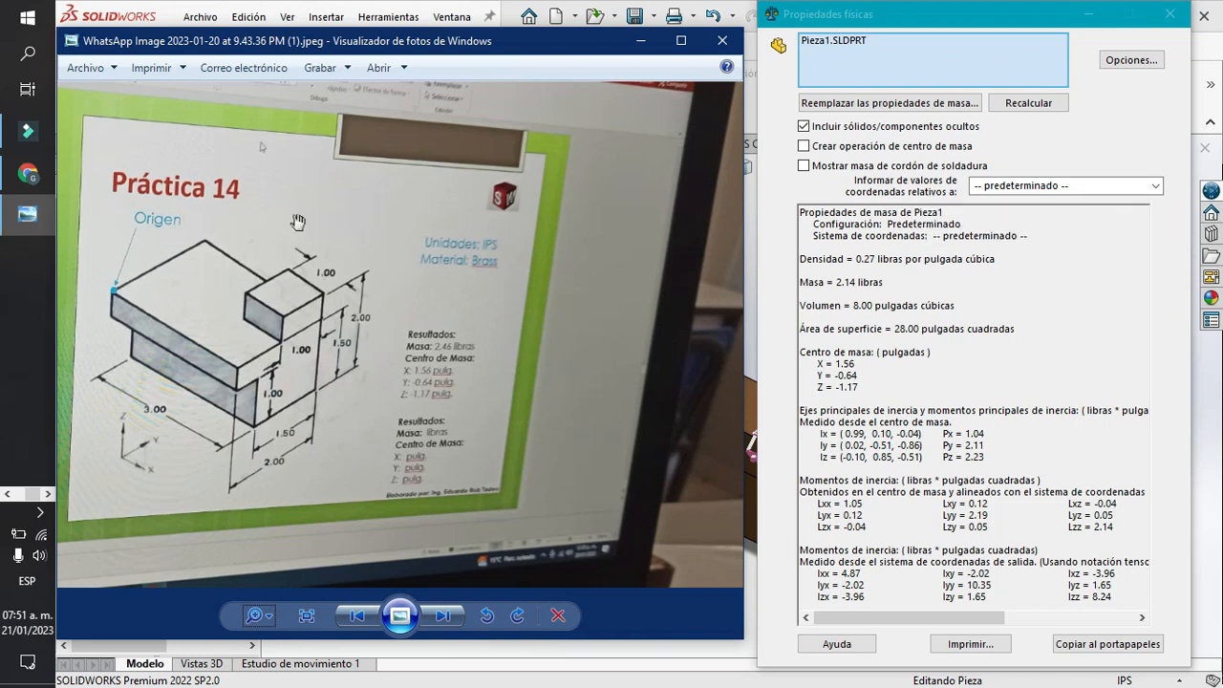
scroll(373, 391, down, 3)
scroll(442, 353, up, 2)
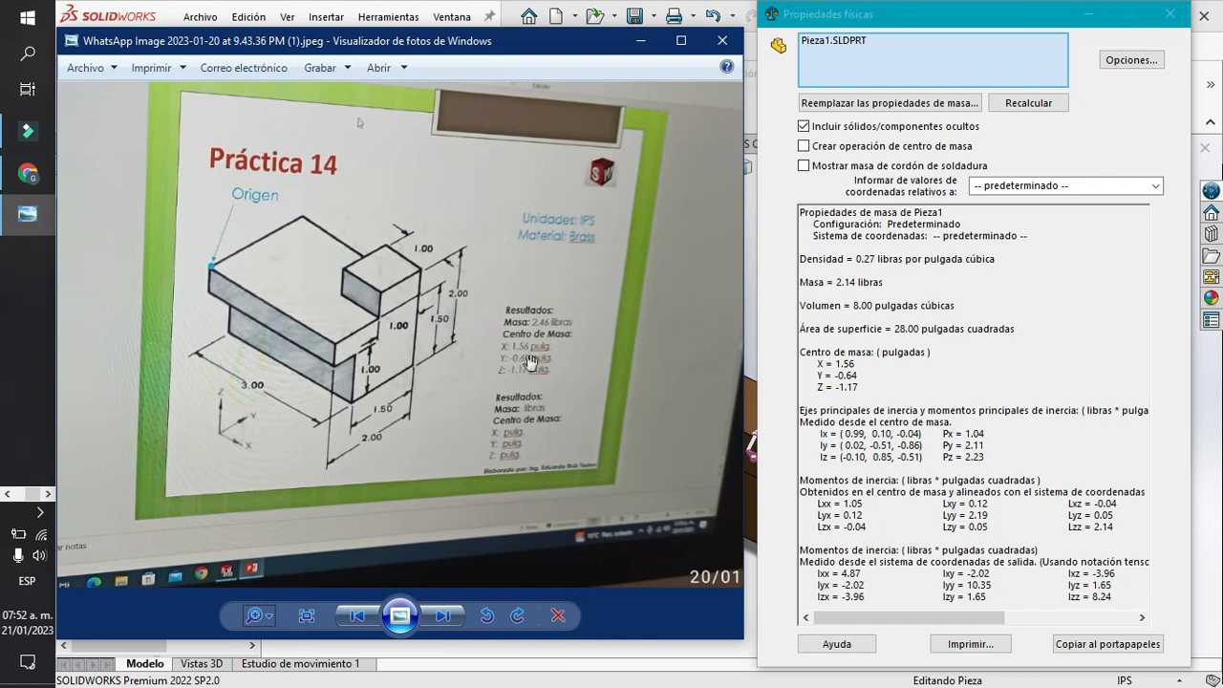
click(646, 44)
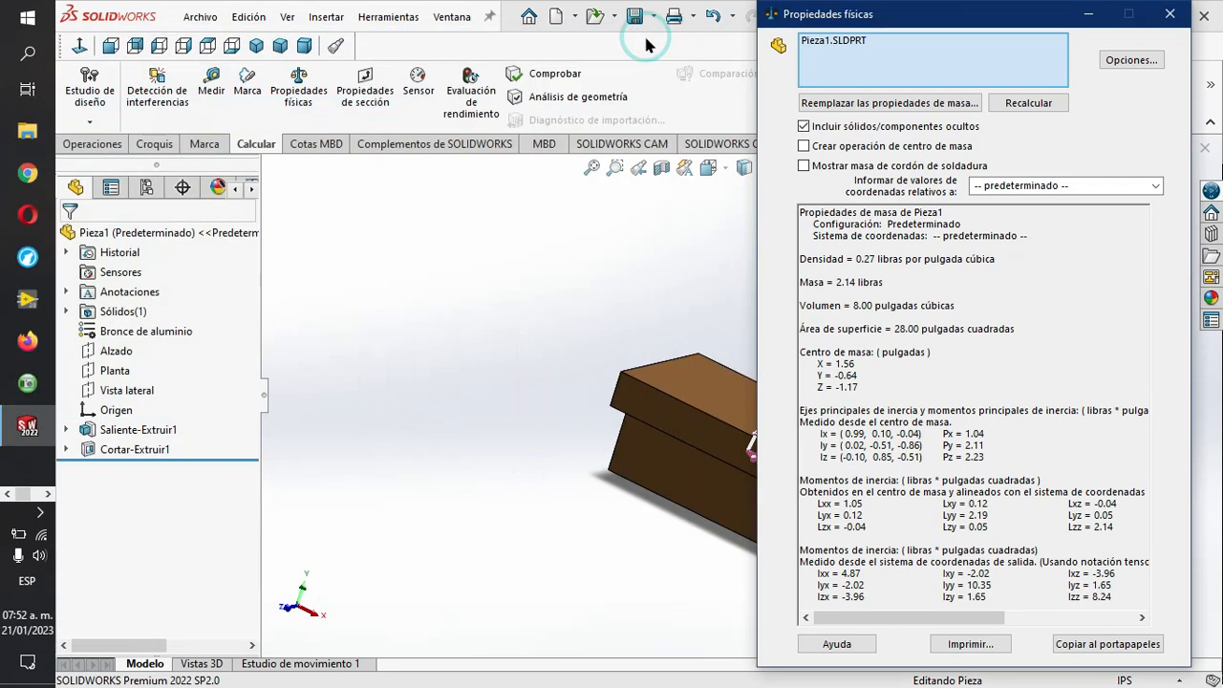
drag(1121, 17, 234, 174)
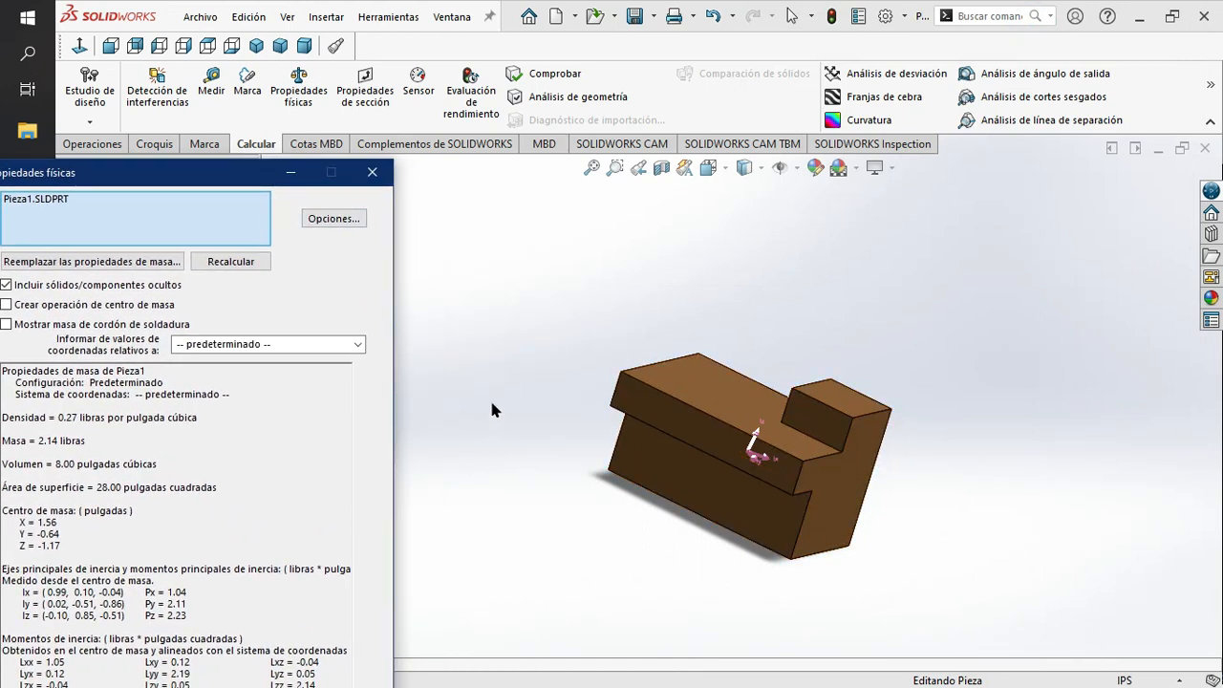
click(372, 172)
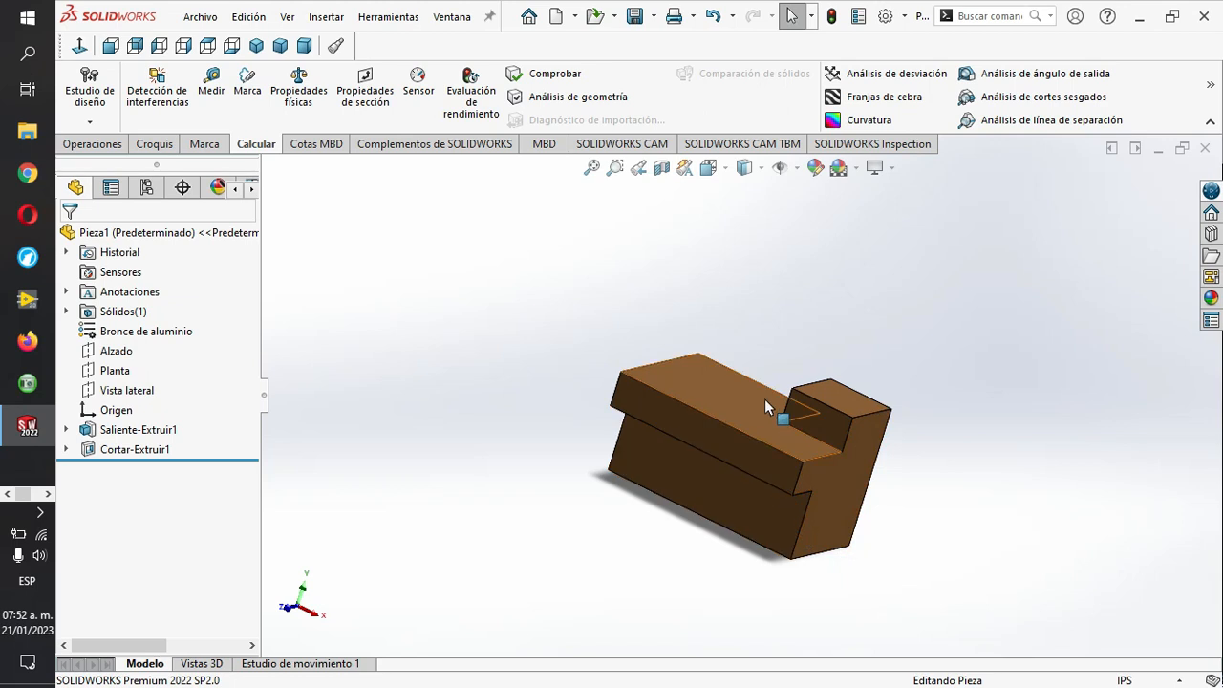
drag(589, 294, 1141, 400)
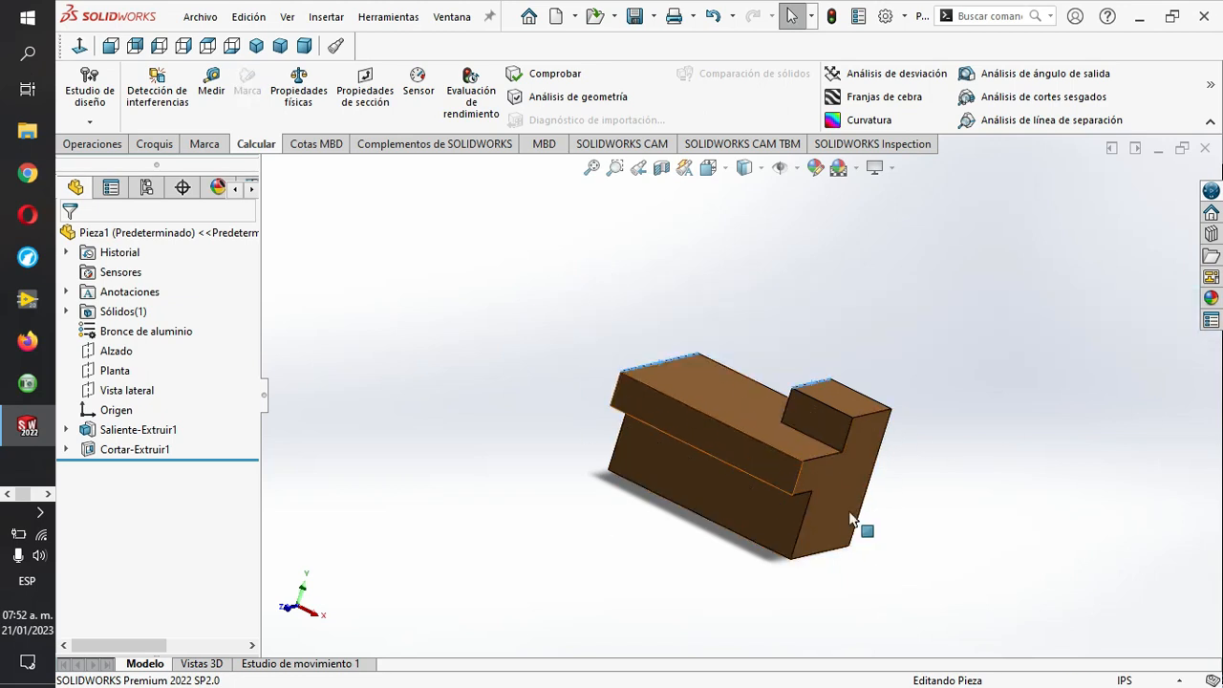
drag(850, 580, 534, 302)
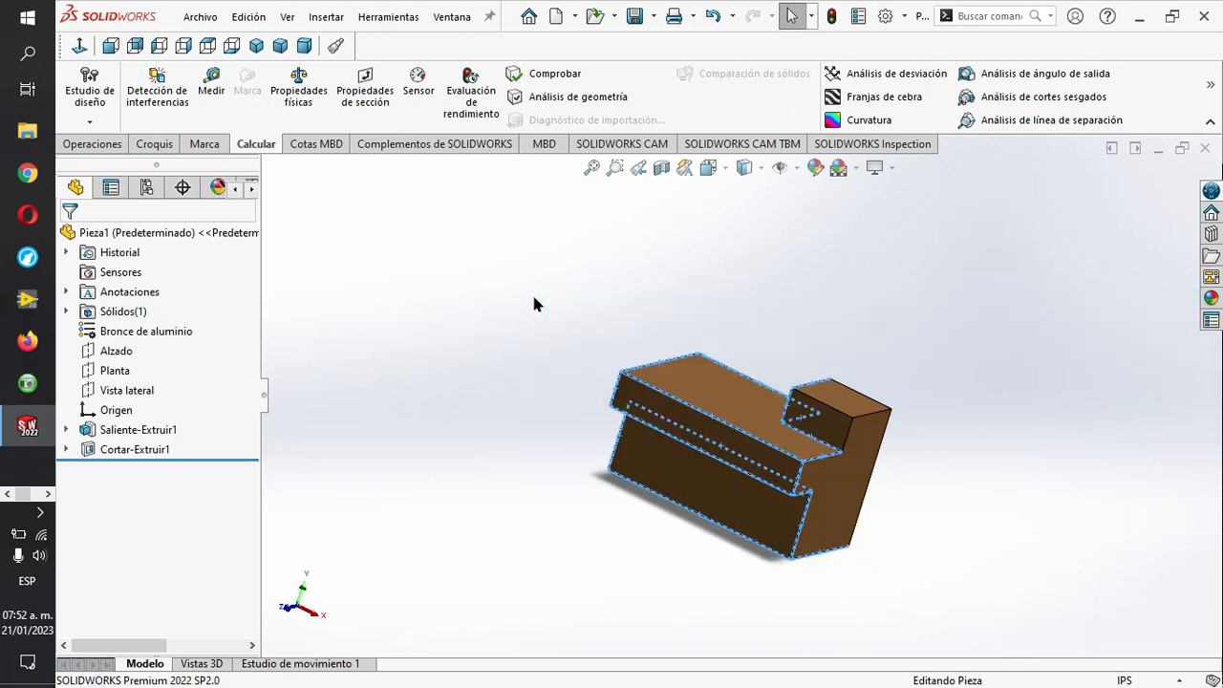
click(1014, 342)
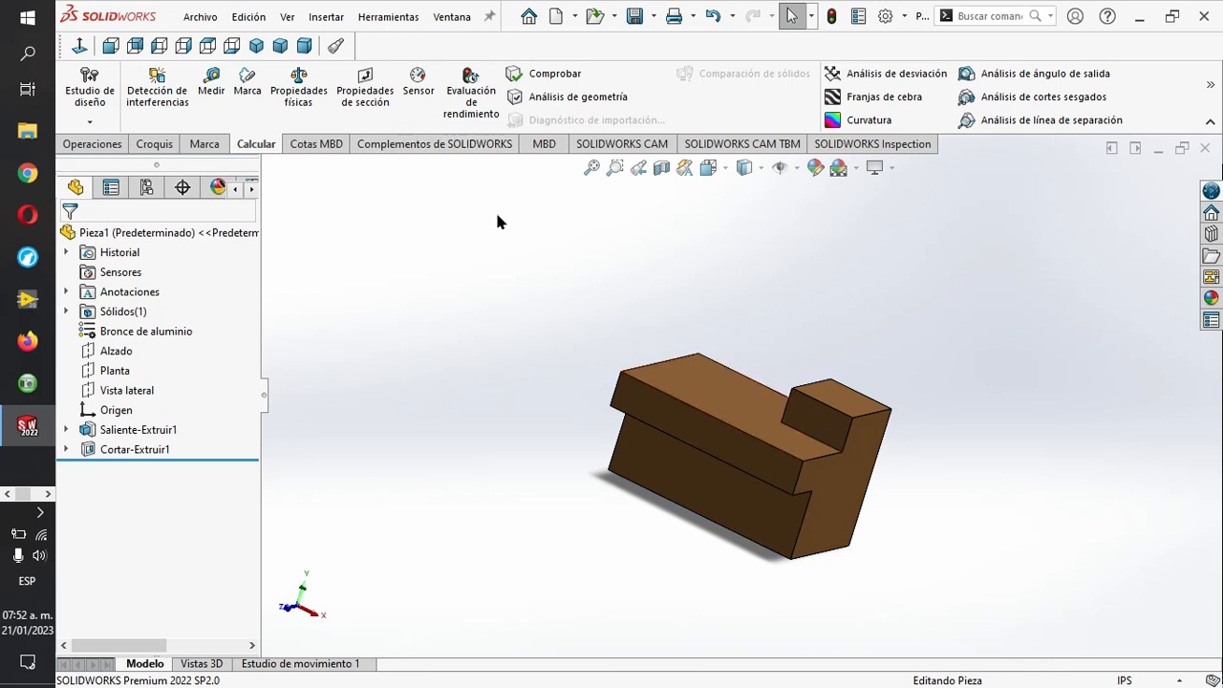